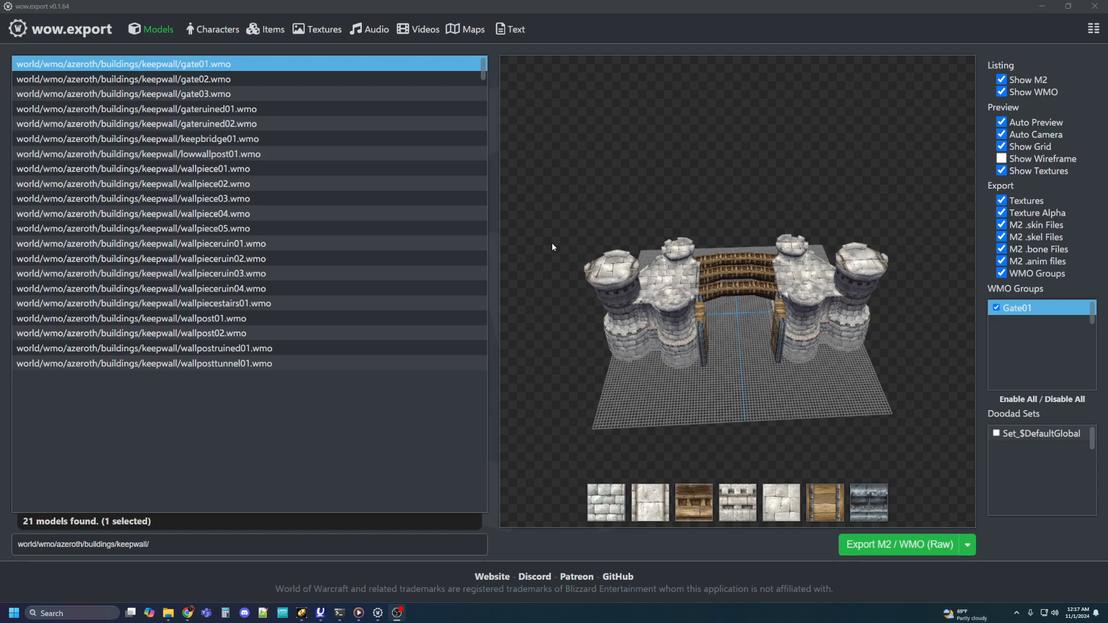
# Step: Restart wow.export and load the World of Warcraft Classic Era 1.15.4.57134 build from the US Blizzard CDN
pyautogui.click(1091, 6)
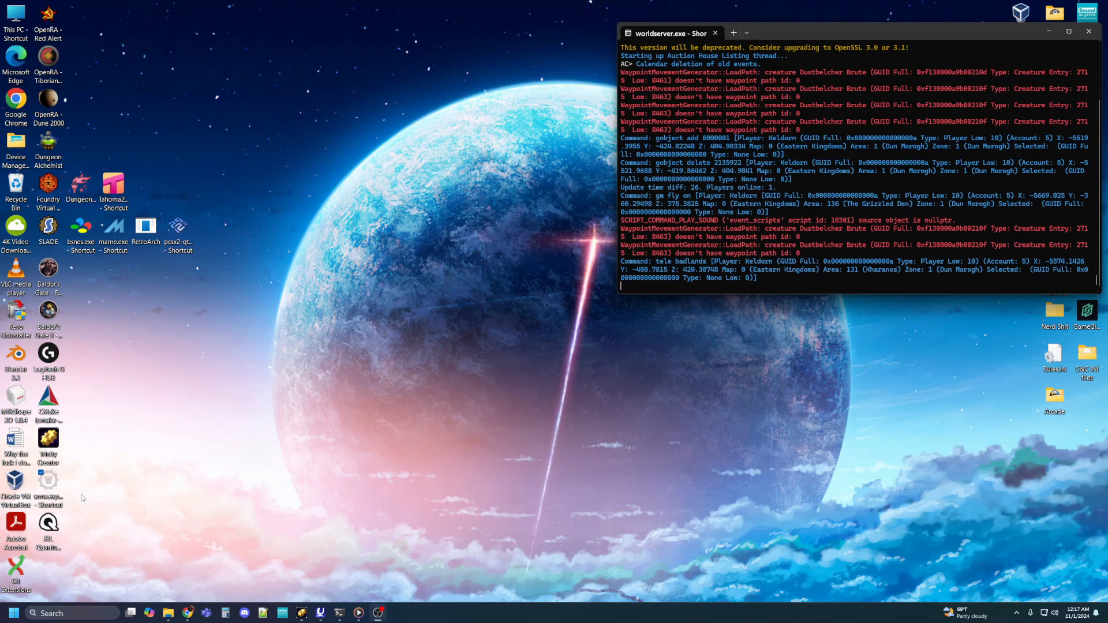
pyautogui.doubleClick(49, 484)
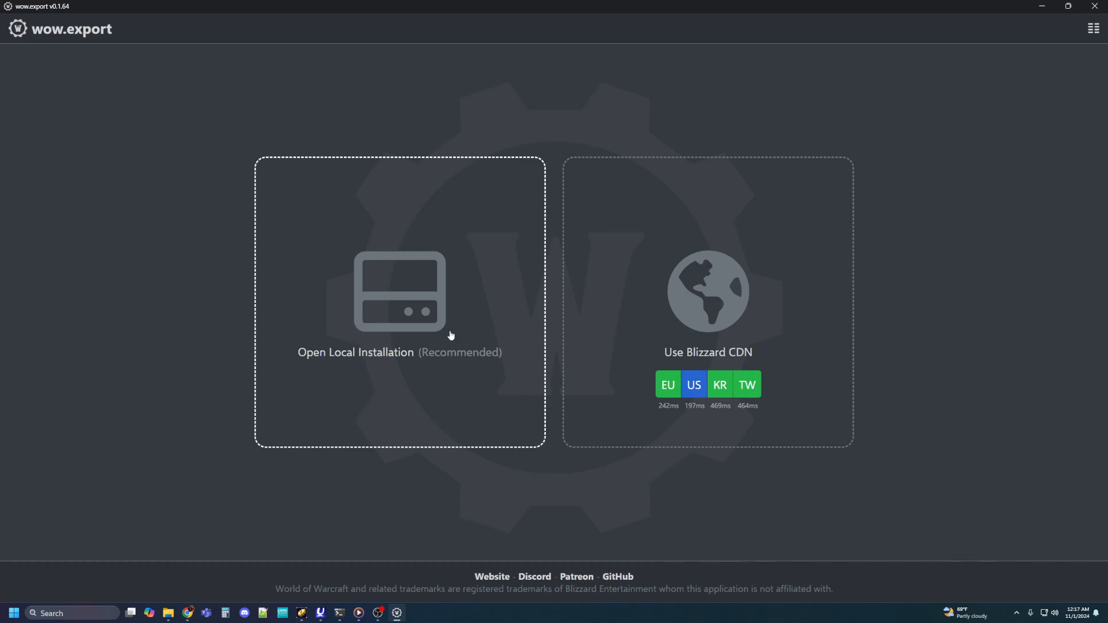
pyautogui.click(699, 388)
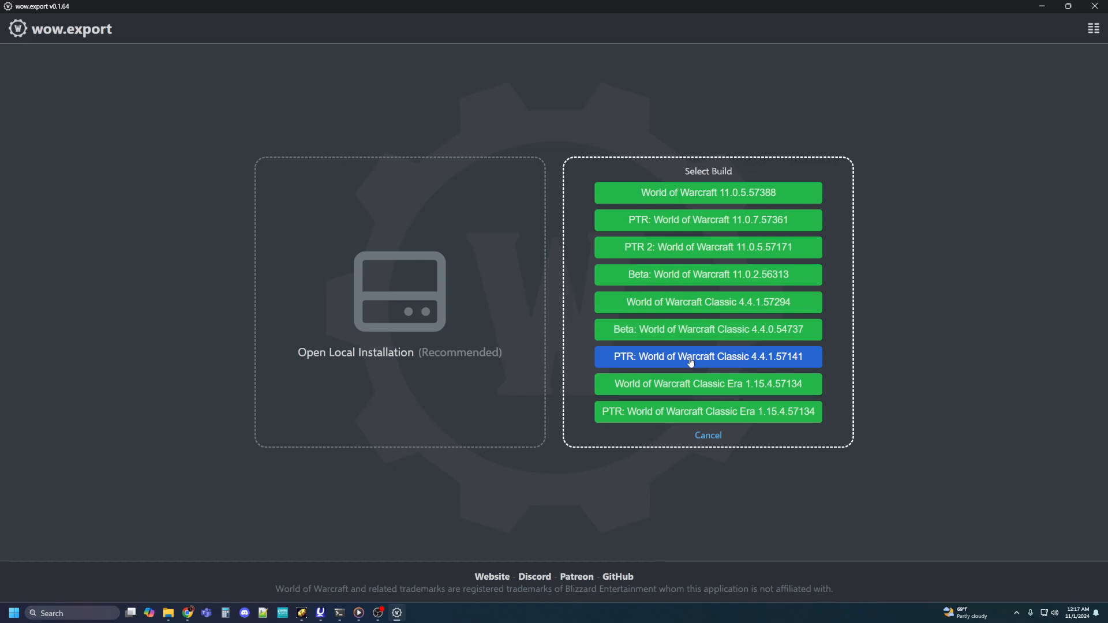
pyautogui.click(665, 385)
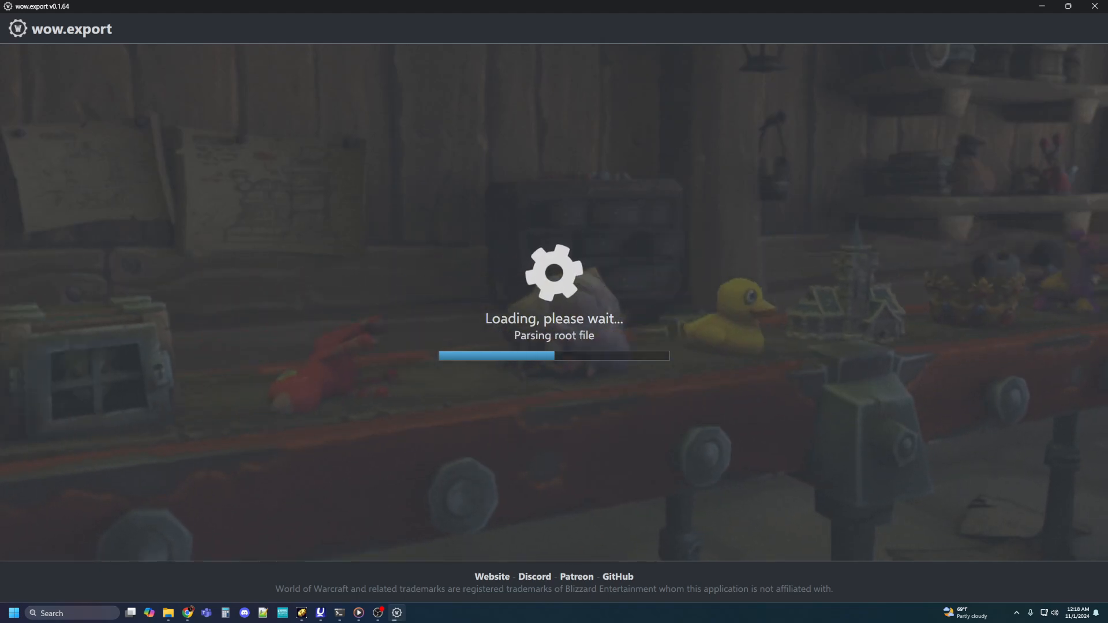
# Step: Switch to File Explorer, open the server's dbc folder and locate GameObjectDisplayInfo.dbc
pyautogui.moveTo(1107, 6); pyautogui.dragTo(676, 56)
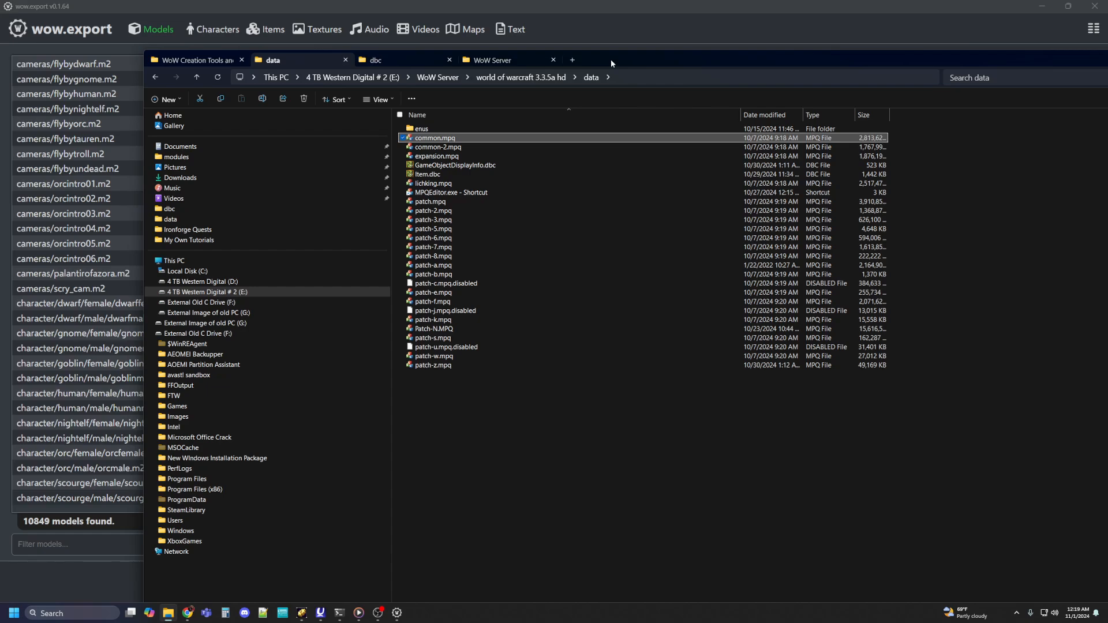
pyautogui.click(381, 60)
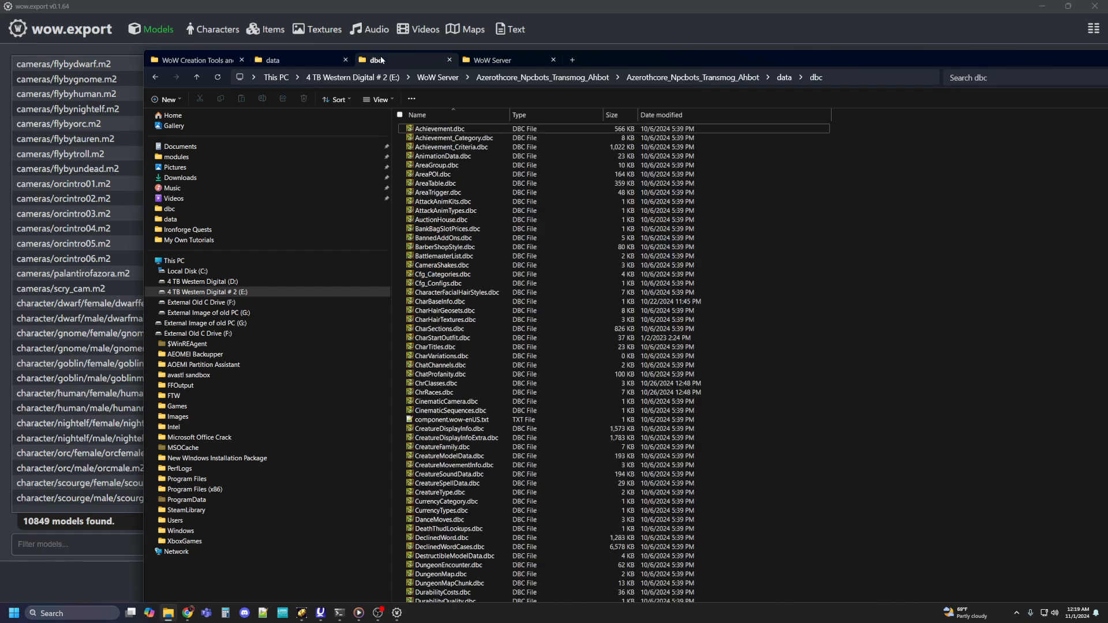
pyautogui.scroll(-15, 597, 249)
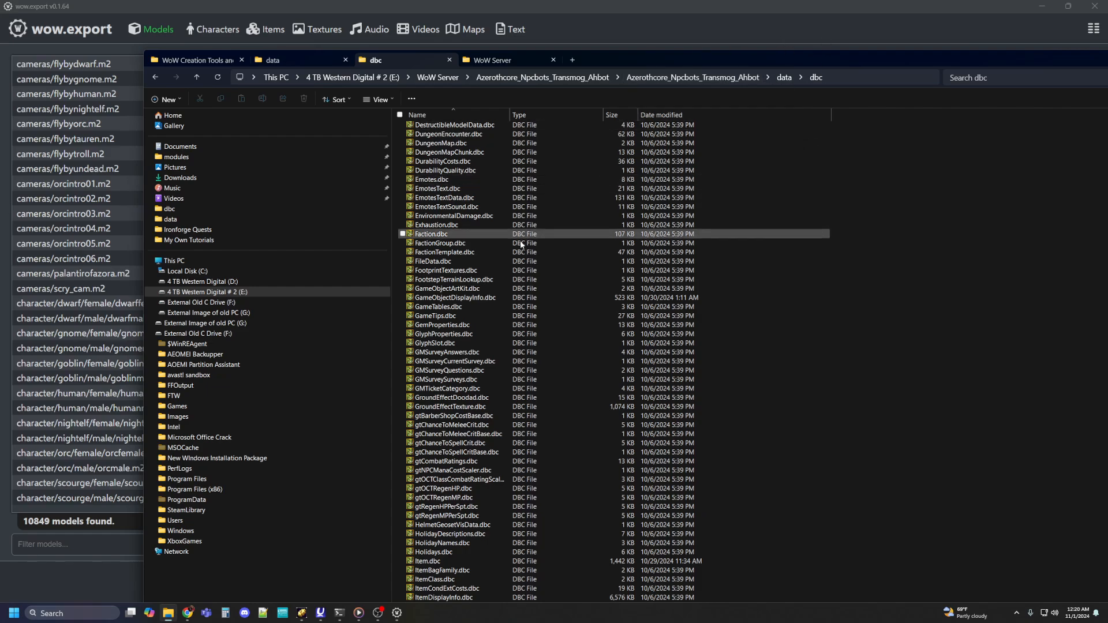
pyautogui.scroll(15, 500, 233)
pyautogui.scroll(-20, 500, 234)
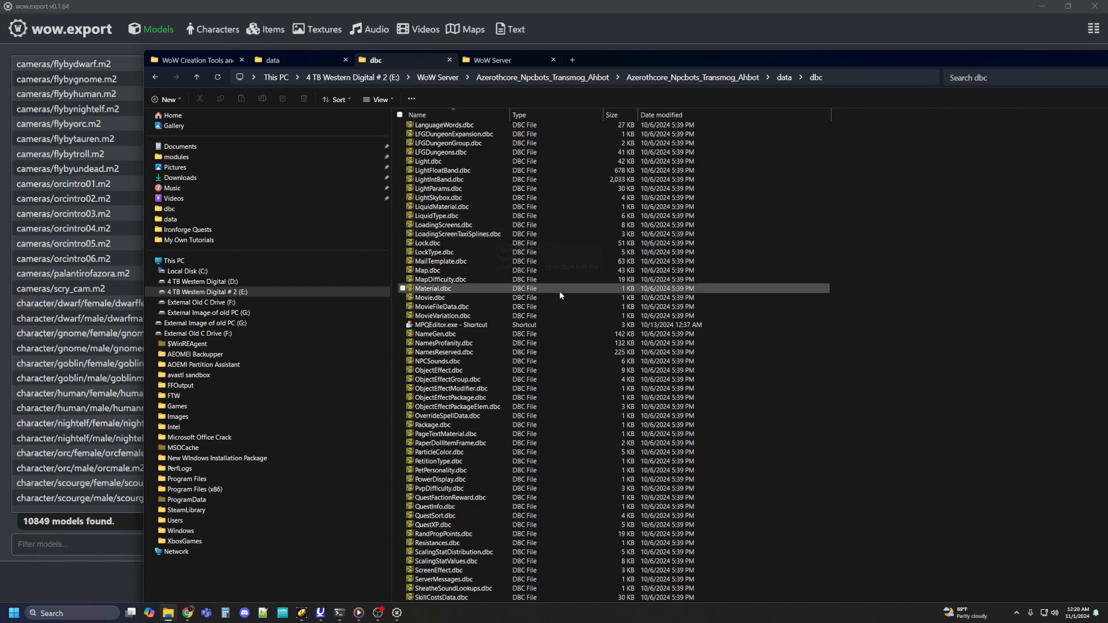
pyautogui.scroll(-12, 559, 290)
pyautogui.scroll(-14, 550, 296)
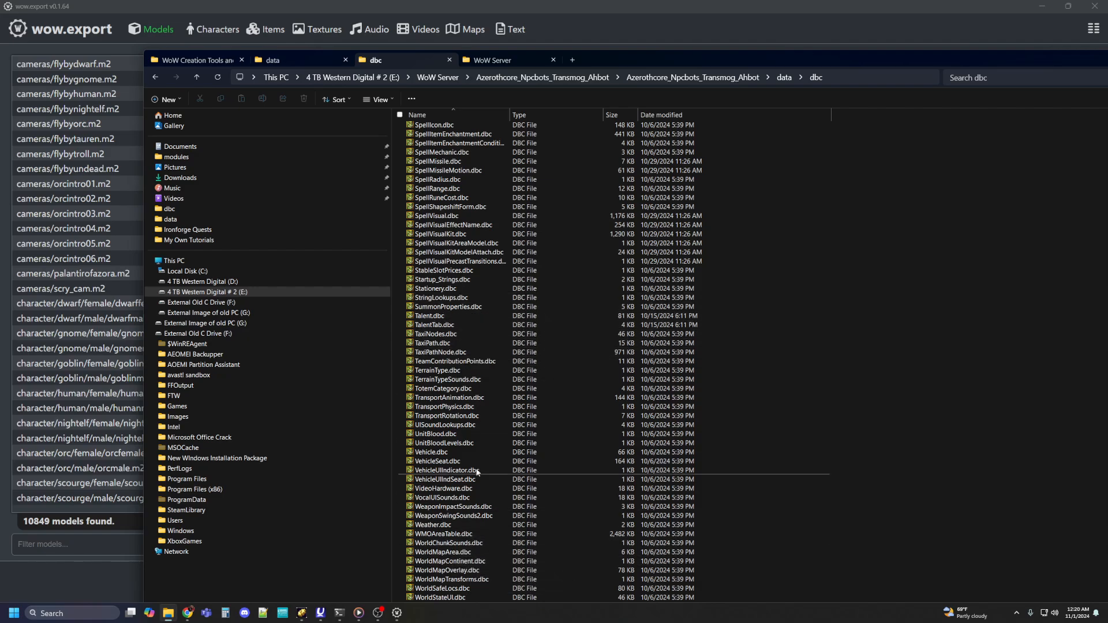
pyautogui.scroll(17, 501, 428)
pyautogui.scroll(20, 501, 428)
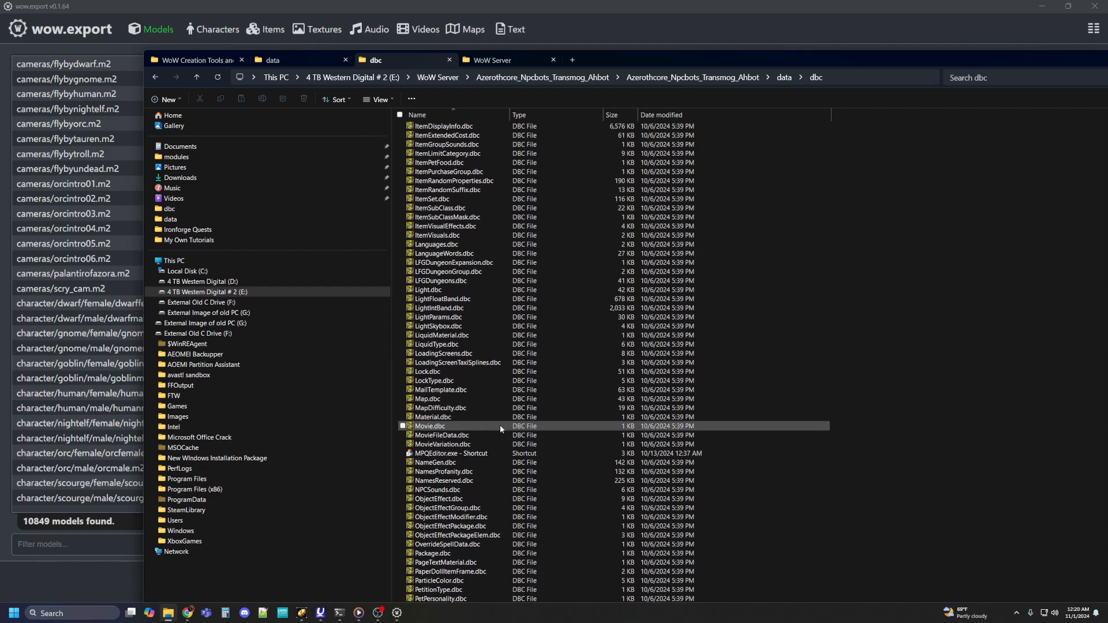
pyautogui.scroll(2, 499, 425)
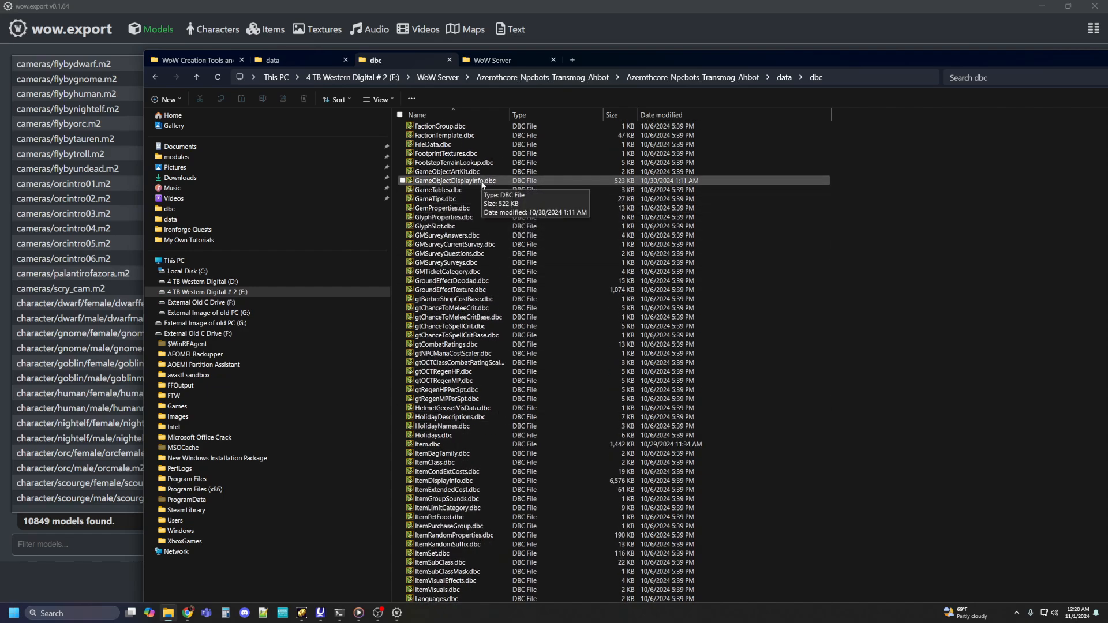
pyautogui.click(452, 182)
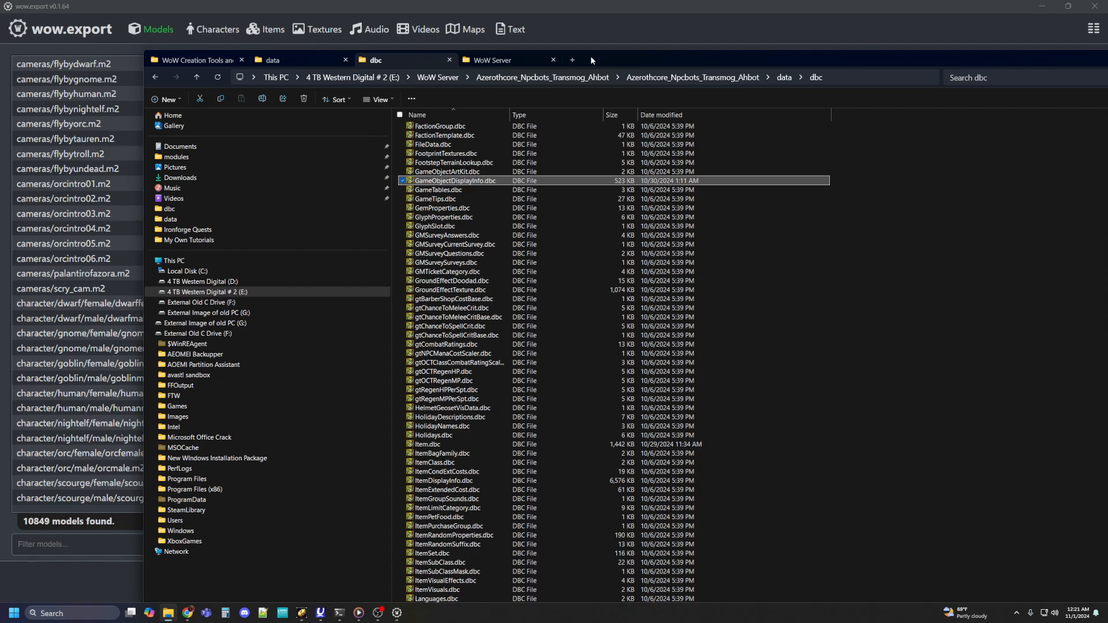
# Step: Open GameObjectDisplayInfo.dbc in WDBX Editor with the WotLK 3.3.5 (12340) definition
pyautogui.moveTo(591, 56); pyautogui.dragTo(708, 30)
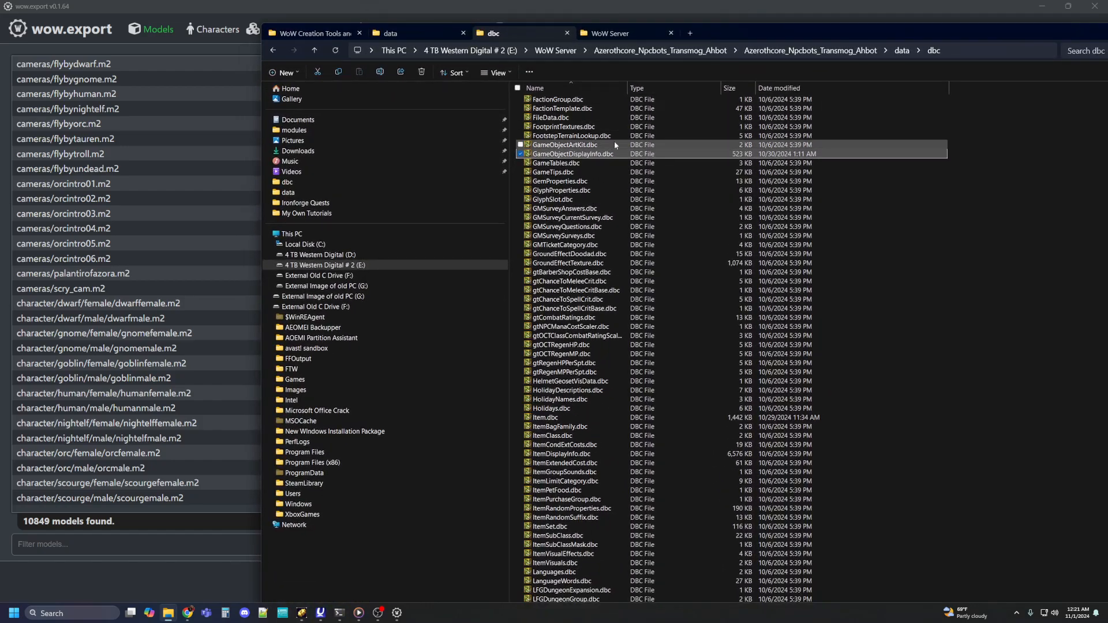
pyautogui.doubleClick(550, 155)
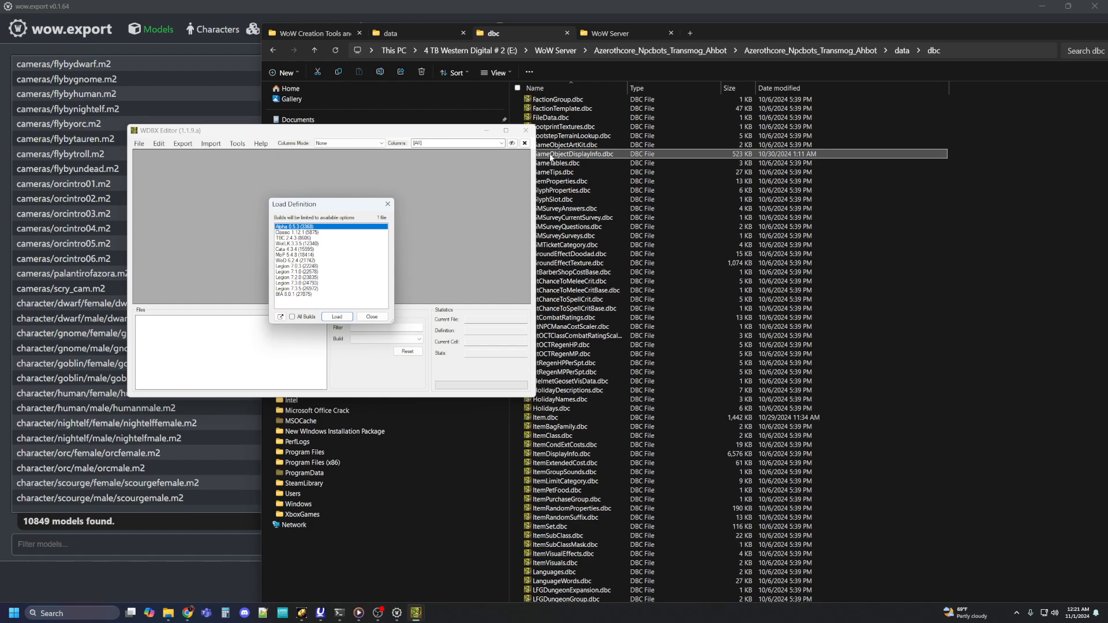
pyautogui.click(283, 244)
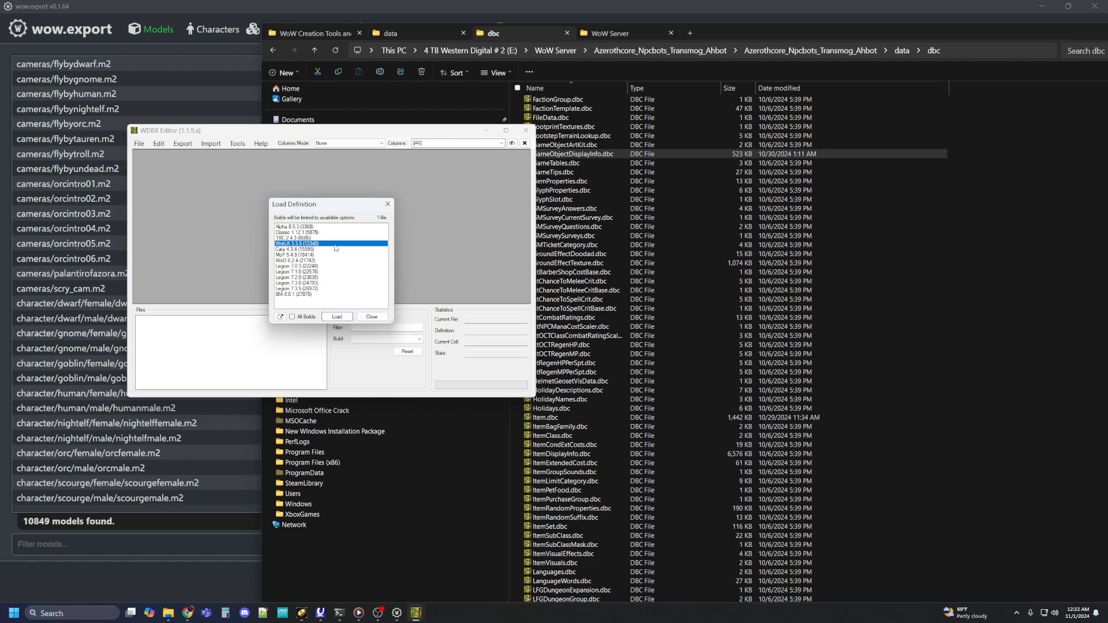
pyautogui.click(335, 316)
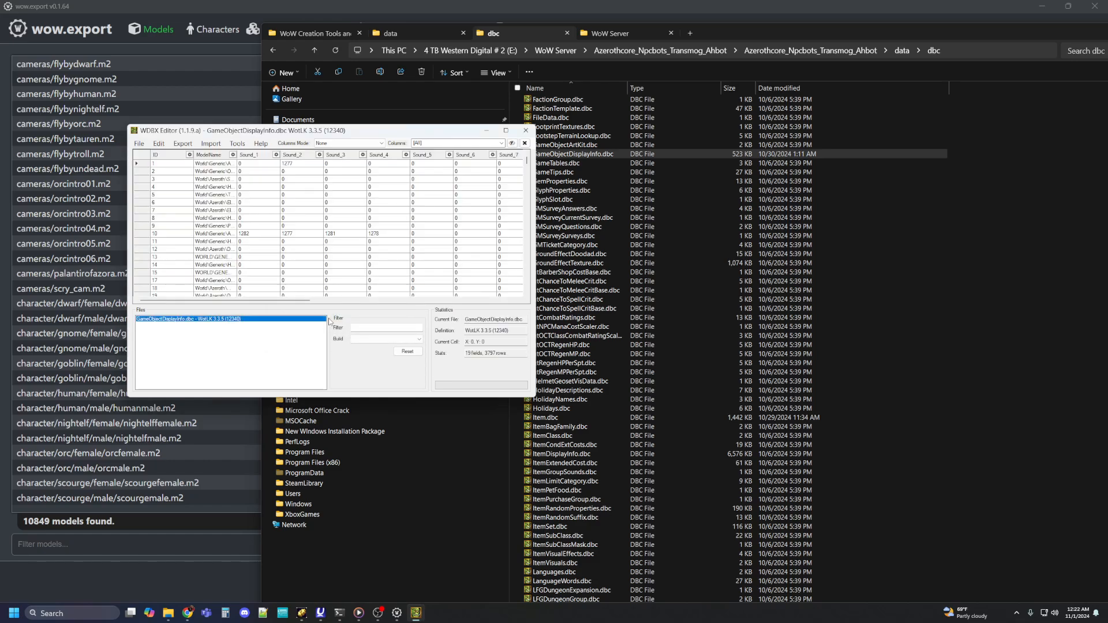
# Step: Maximize the editor window and widen the ID and ModelName columns so the full model paths can be read
pyautogui.click(506, 130)
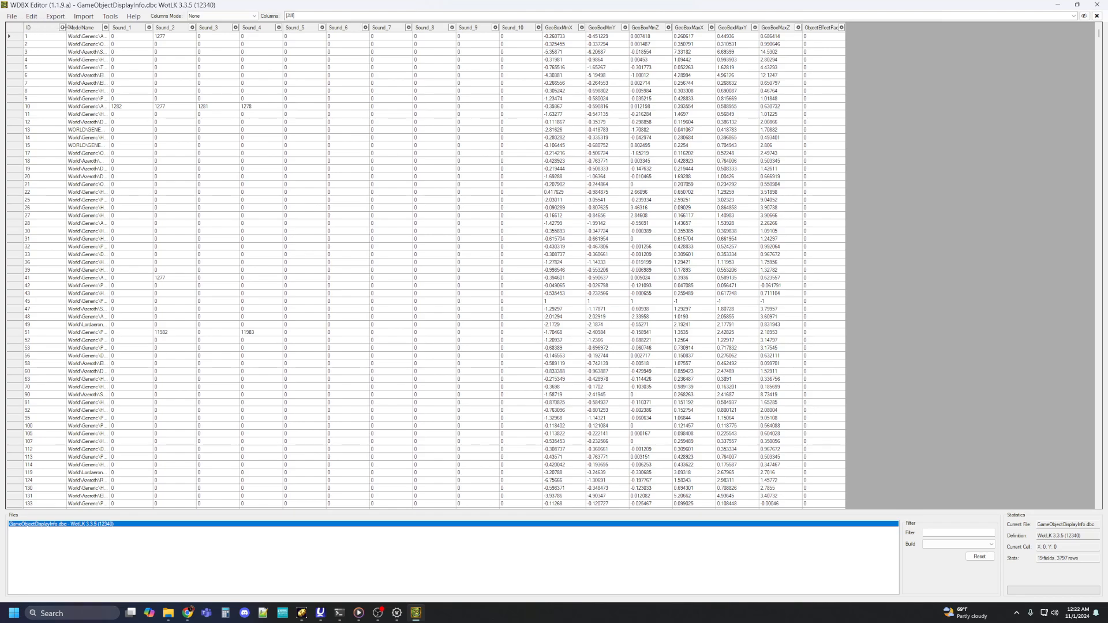
pyautogui.moveTo(66, 27); pyautogui.dragTo(138, 27)
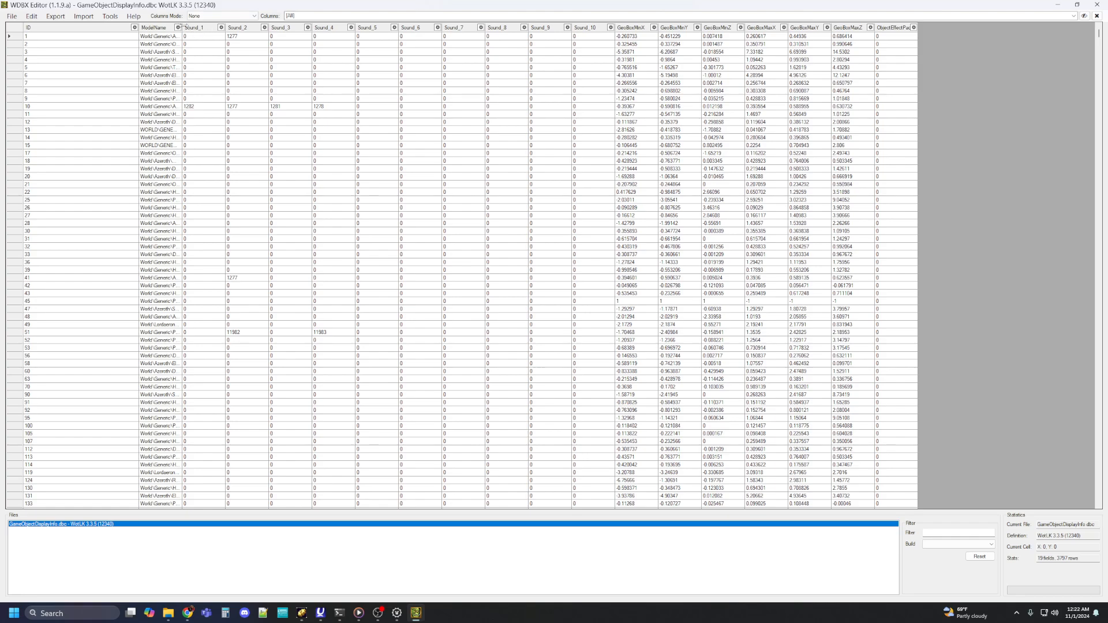
pyautogui.moveTo(182, 27); pyautogui.dragTo(412, 28)
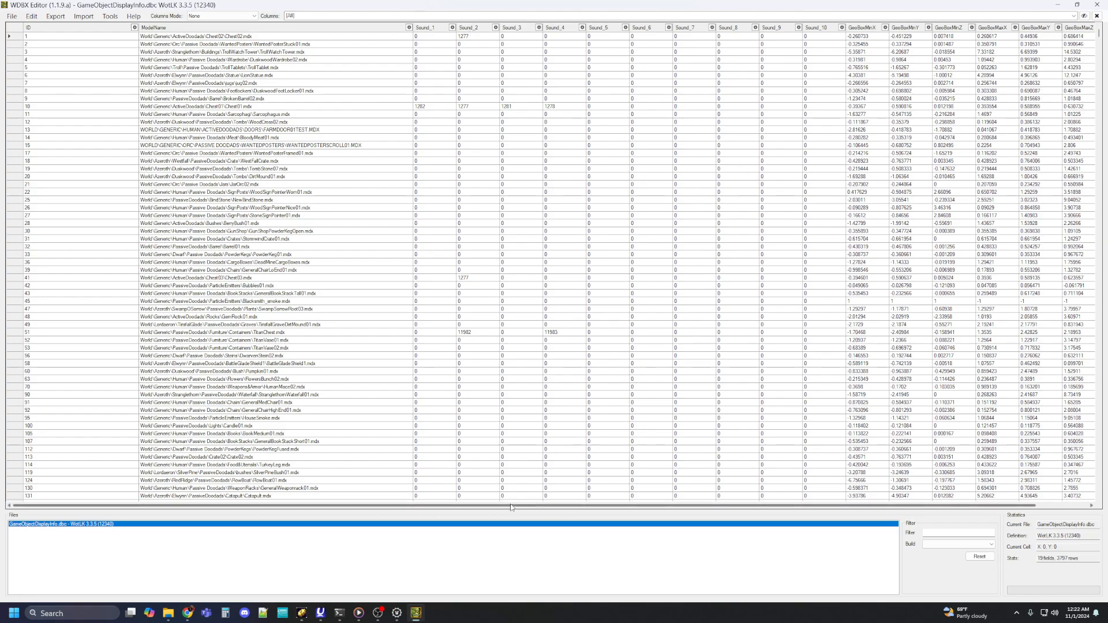
# Step: Examine the GameObjectDisplayInfo table's model paths, sound and GeoBox columns, down to the IDs of the last entries
pyautogui.moveTo(510, 507); pyautogui.dragTo(619, 507)
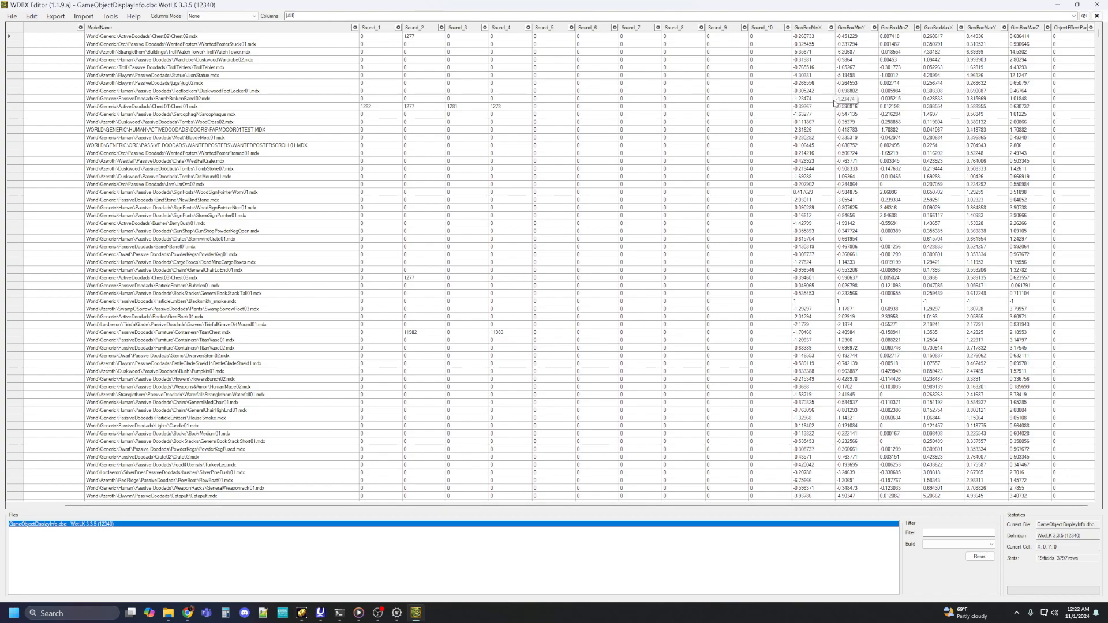
pyautogui.scroll(-15, 957, 269)
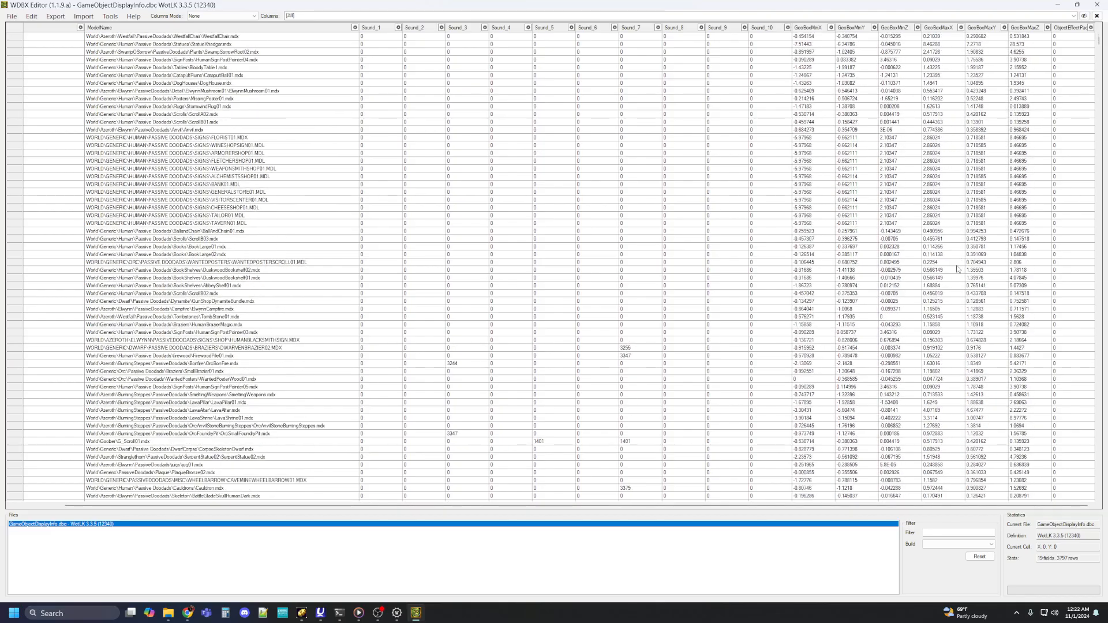
pyautogui.scroll(-20, 957, 269)
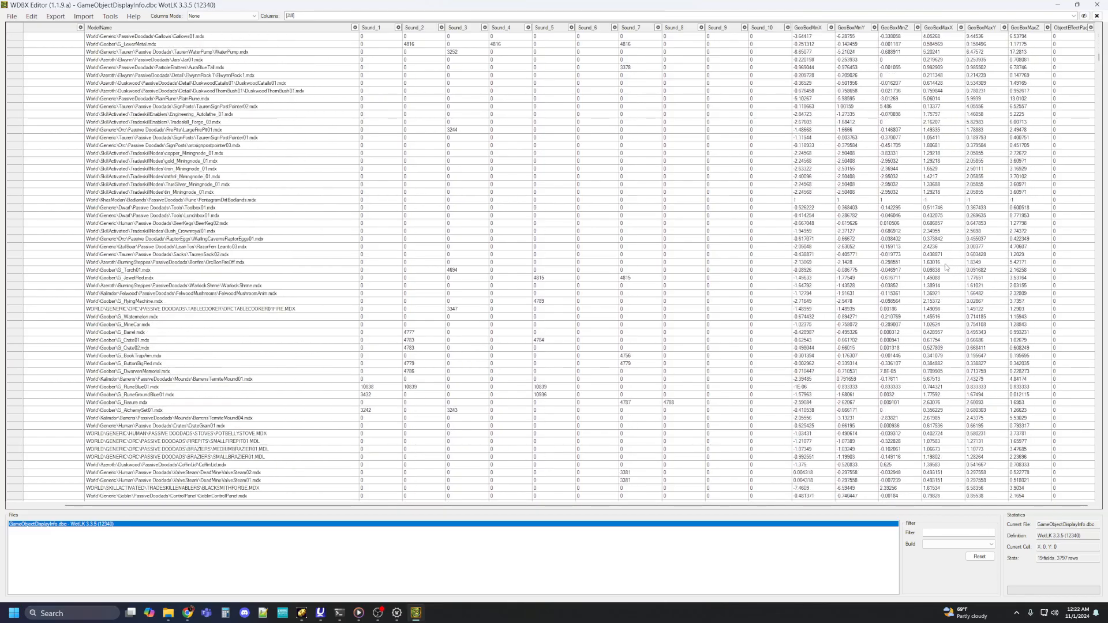
pyautogui.scroll(-11, 946, 267)
pyautogui.scroll(-20, 828, 274)
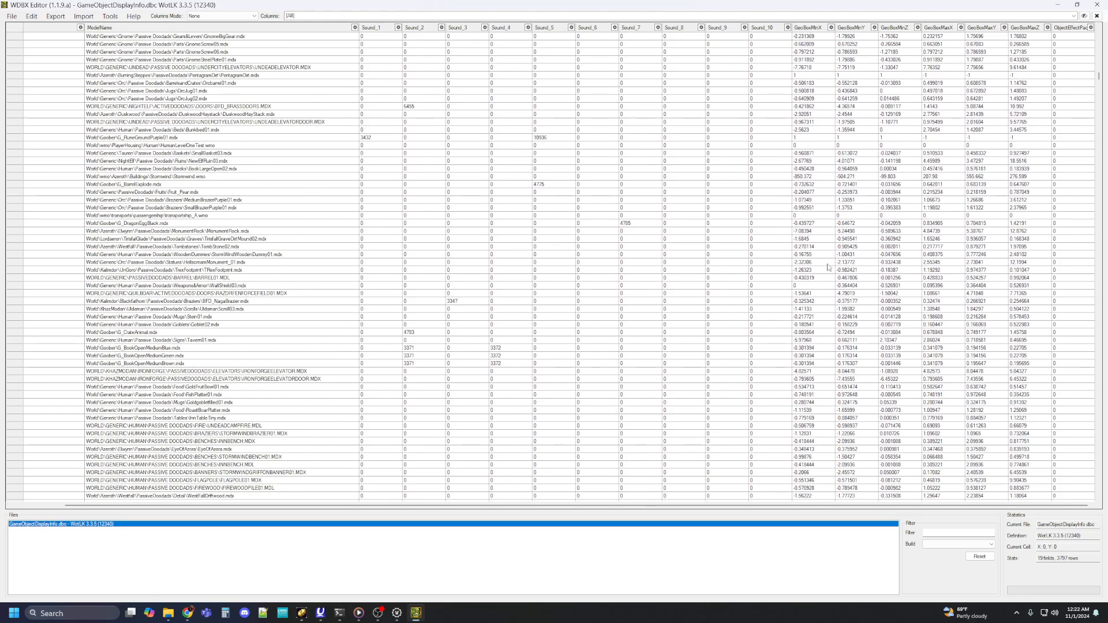
pyautogui.scroll(-13, 828, 266)
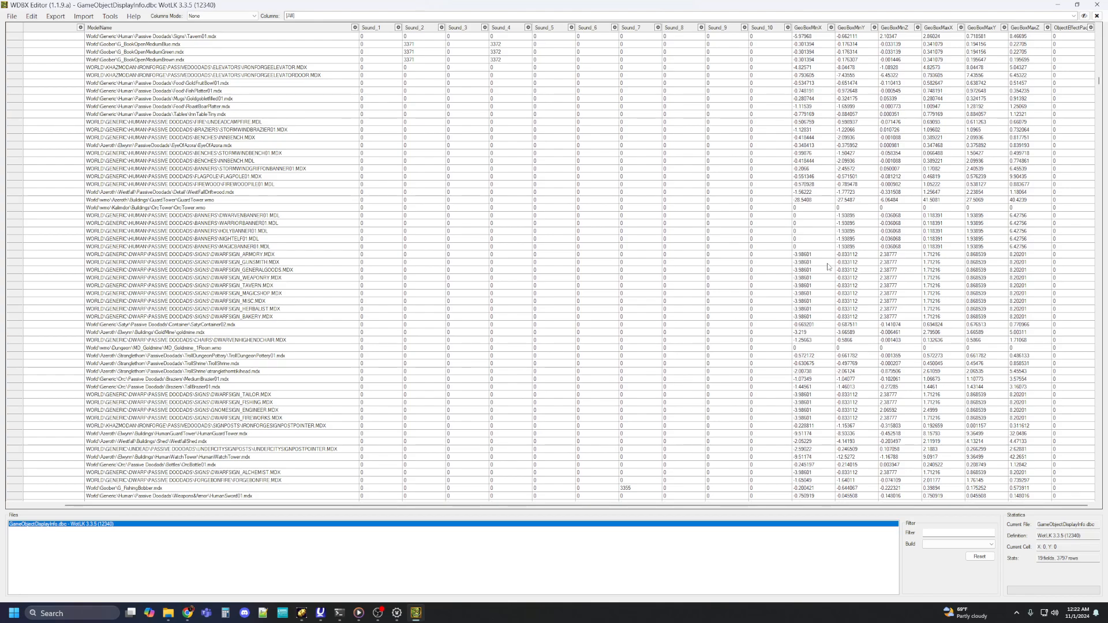
pyautogui.scroll(-6, 828, 267)
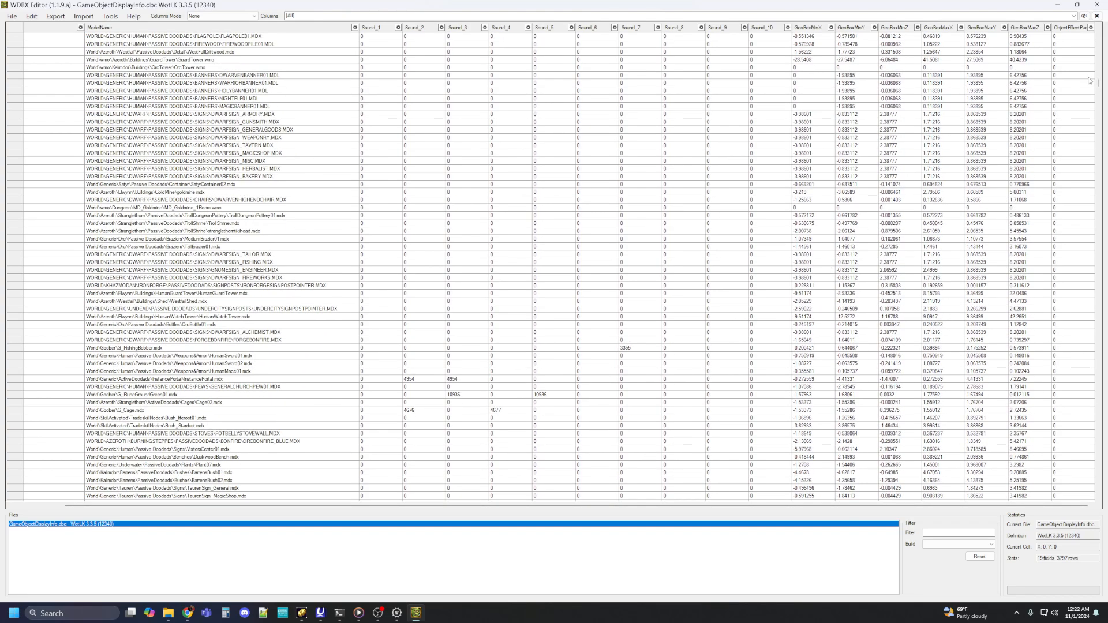
pyautogui.moveTo(1099, 84); pyautogui.dragTo(1073, 503)
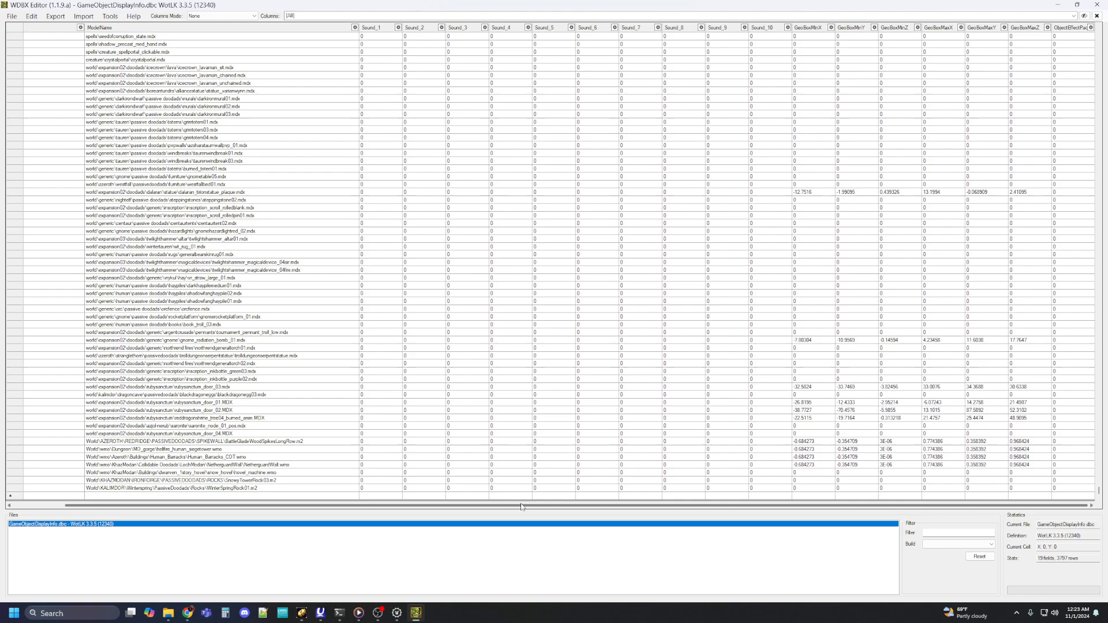
pyautogui.moveTo(522, 509); pyautogui.dragTo(351, 511)
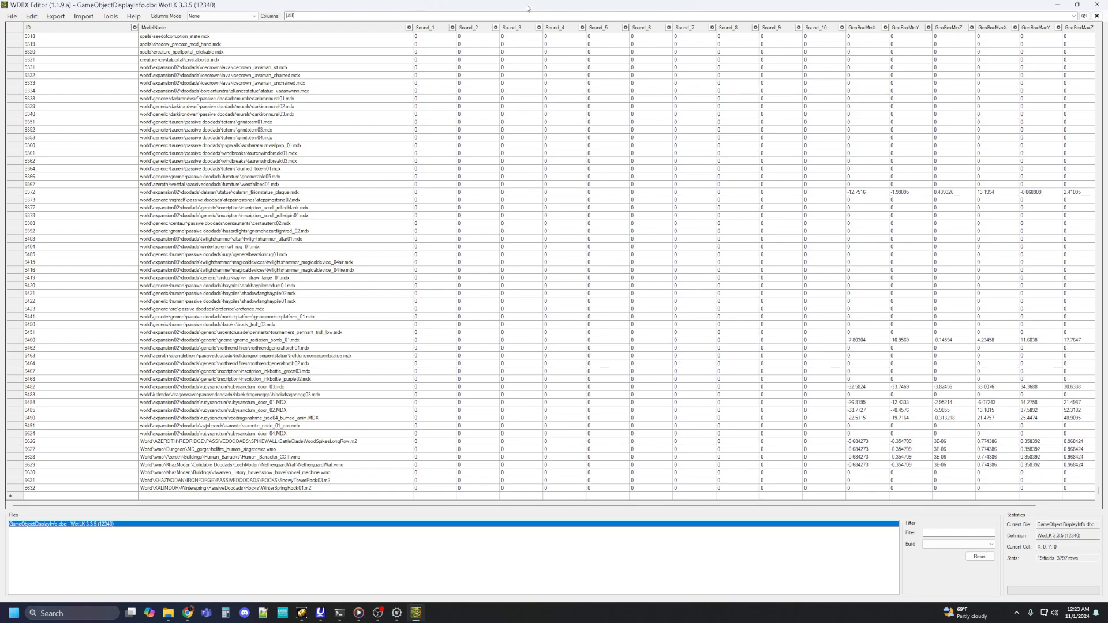
# Step: Switch back to wow.export and filter the models by world/wmo/azeroth/buildings/keepwall/
pyautogui.moveTo(527, 7); pyautogui.dragTo(1107, 243)
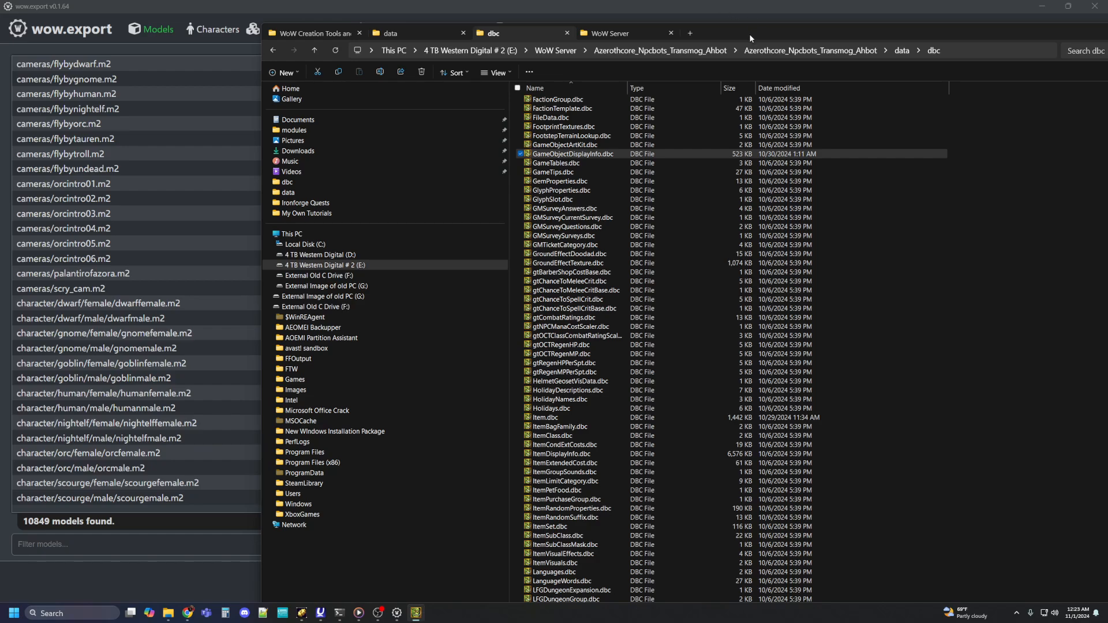
pyautogui.moveTo(749, 33); pyautogui.dragTo(1107, 52)
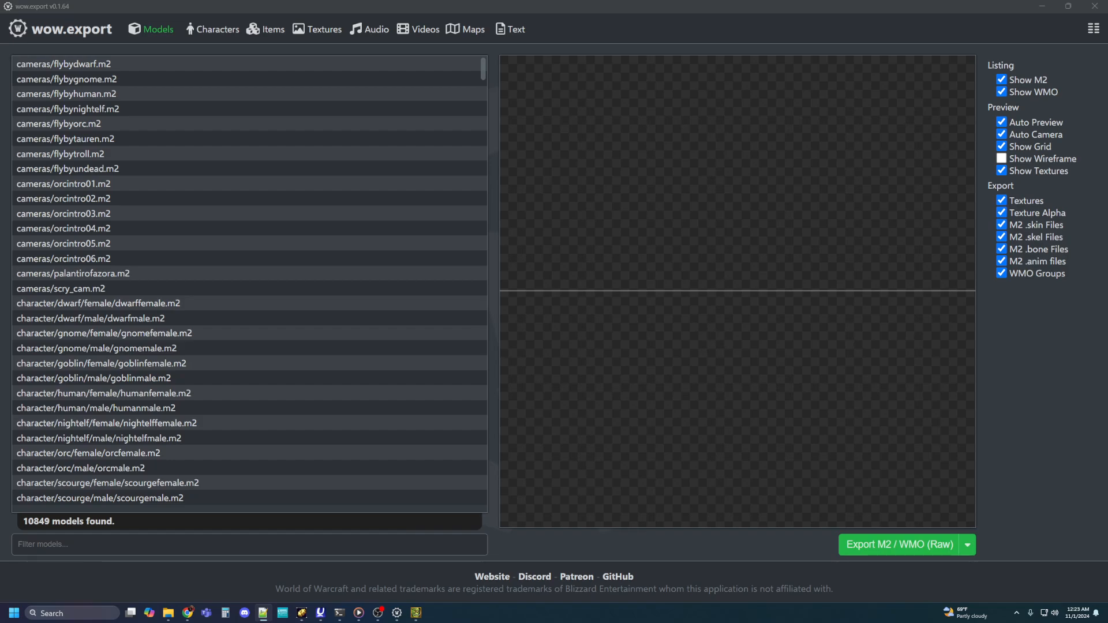
pyautogui.click(84, 544)
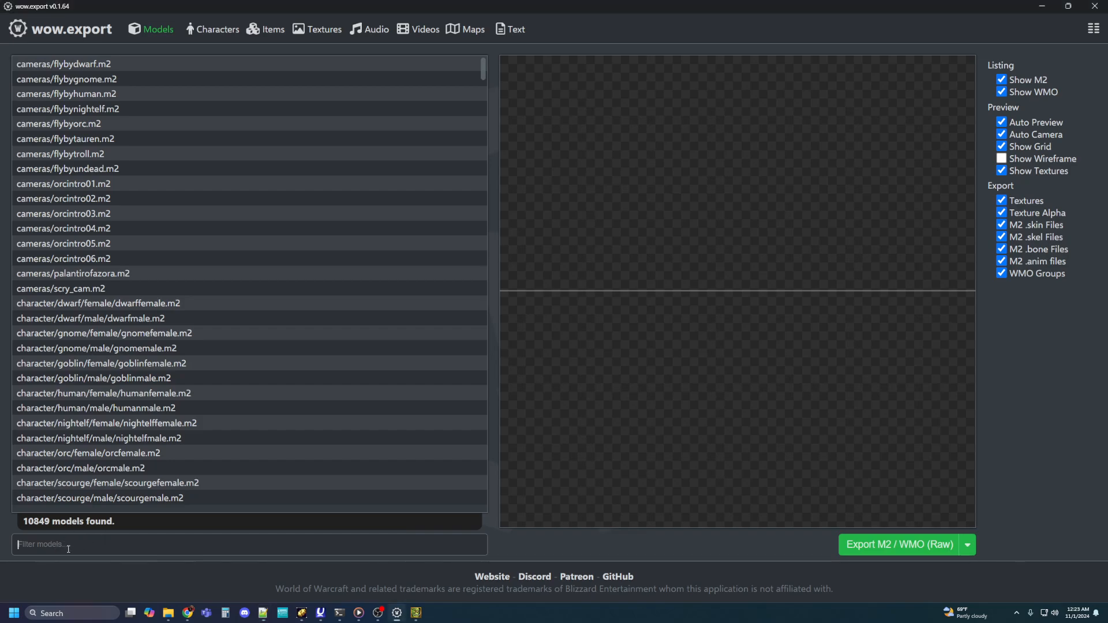
pyautogui.write('world/wmo/azeroth/buildings/keepwall/')
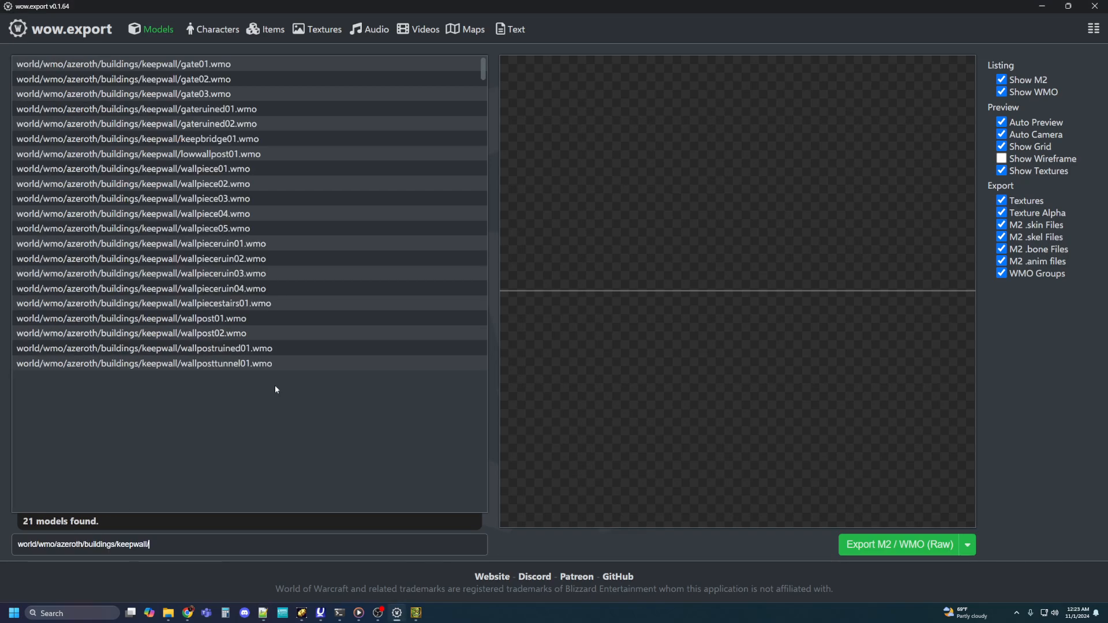
# Step: Preview the keepwall models gate01, gate02, gate03, gateruined01, gateruined02 and keepbridge01 from different angles
pyautogui.click(211, 66)
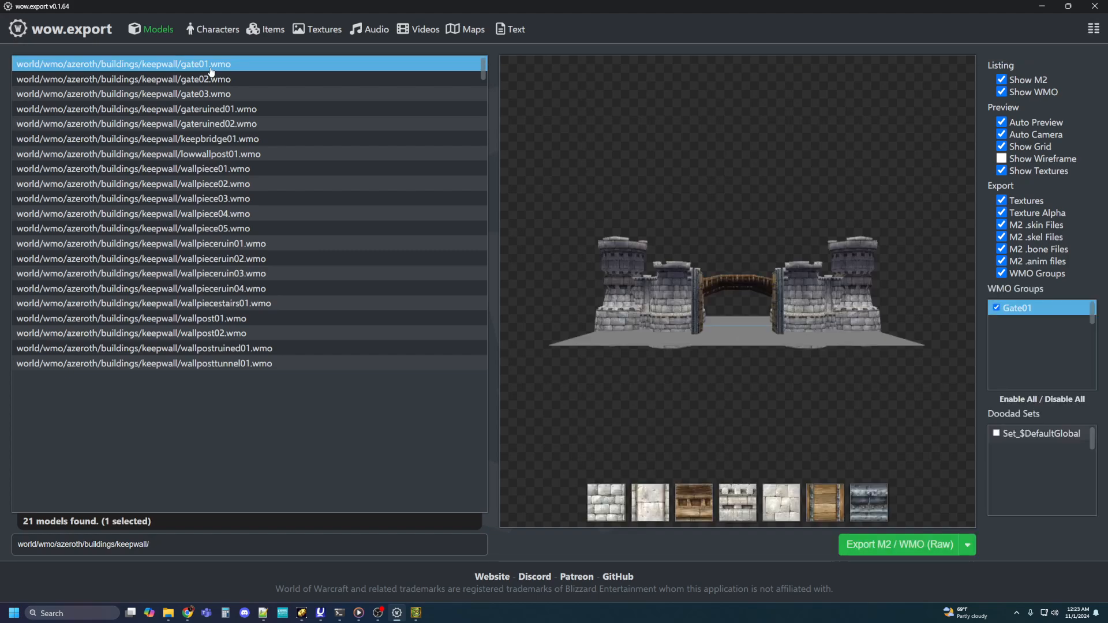
pyautogui.moveTo(698, 172); pyautogui.dragTo(734, 210)
pyautogui.click(215, 84)
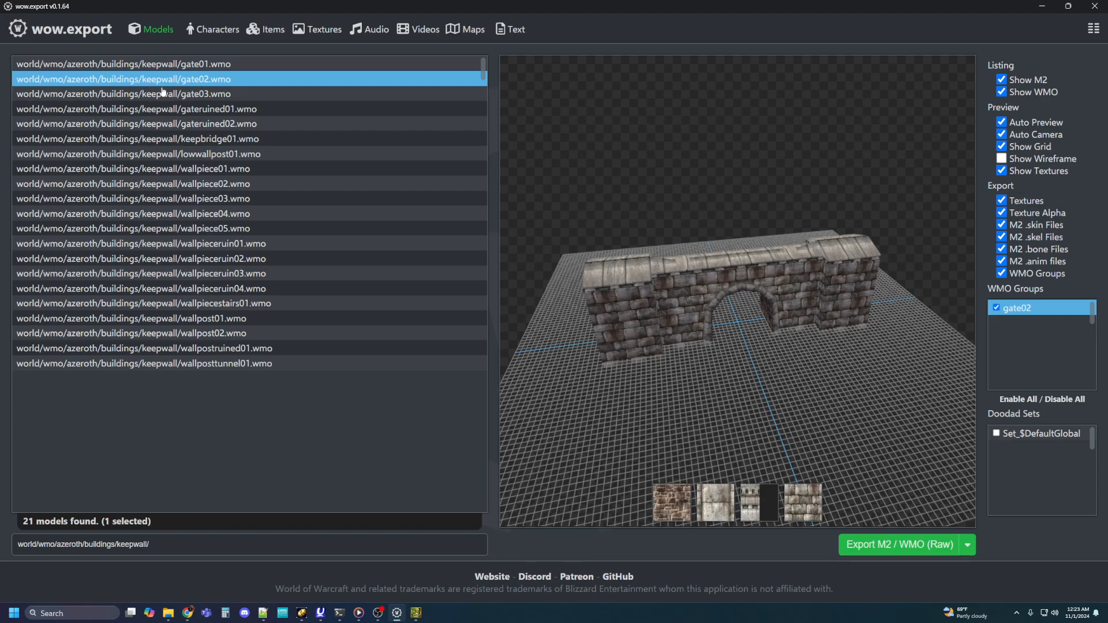
pyautogui.click(195, 94)
pyautogui.moveTo(663, 172); pyautogui.dragTo(808, 251)
pyautogui.click(353, 110)
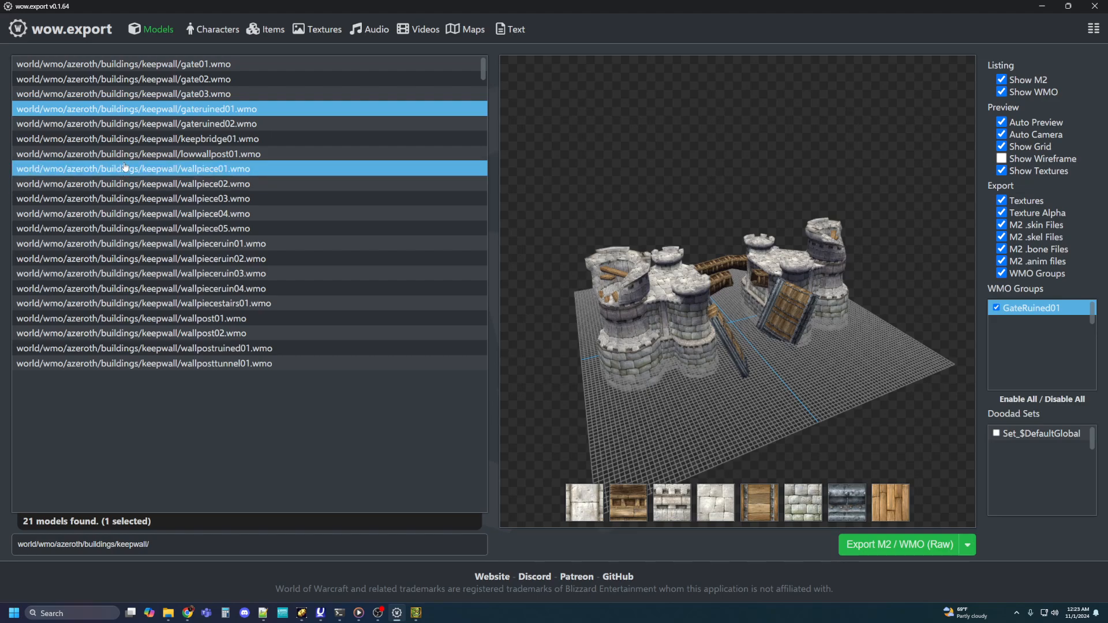
pyautogui.click(174, 128)
pyautogui.click(215, 139)
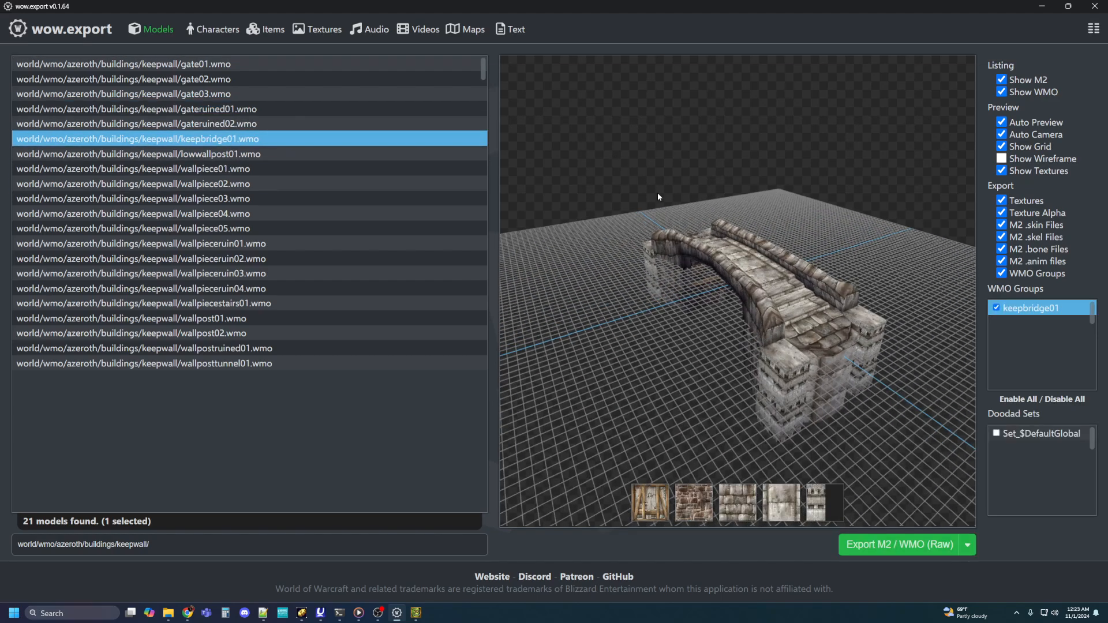
# Step: Preview the keepwall models lowwallpost01 and wallpiece01 from different angles
pyautogui.moveTo(657, 192); pyautogui.dragTo(680, 191)
pyautogui.press('Down')
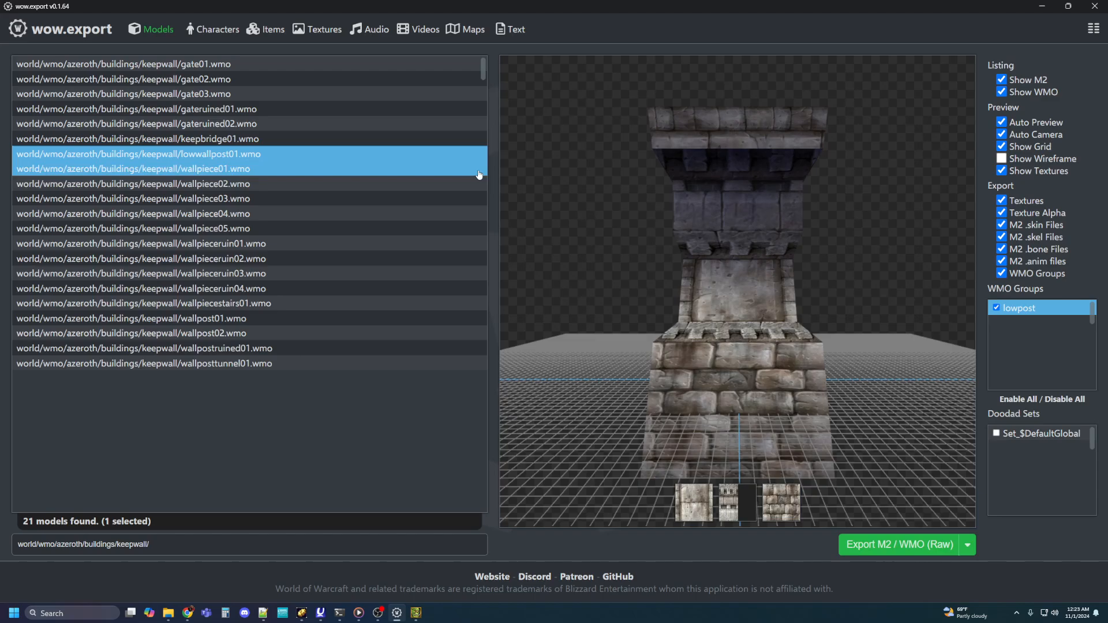
pyautogui.moveTo(750, 179); pyautogui.dragTo(784, 222)
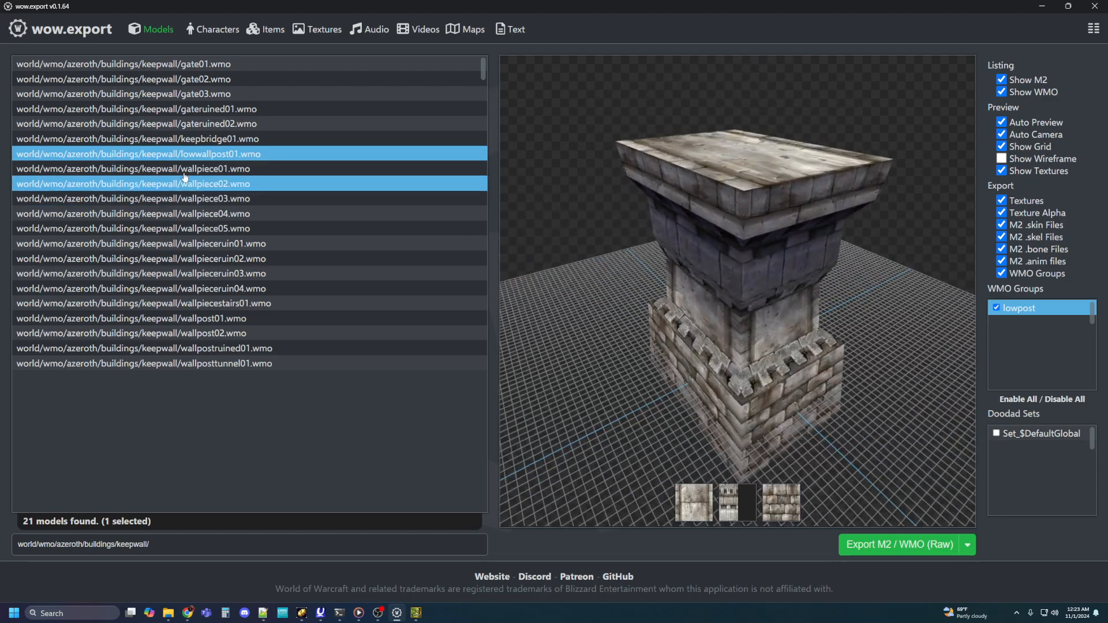
pyautogui.click(191, 171)
pyautogui.moveTo(655, 214); pyautogui.dragTo(917, 222)
# Step: Preview the keepwall models wallpiece02, wallpiece03, wallpiece04 and wallpiece05, rotating each one
pyautogui.click(263, 183)
pyautogui.moveTo(644, 220); pyautogui.dragTo(744, 253)
pyautogui.click(241, 199)
pyautogui.moveTo(662, 273); pyautogui.dragTo(548, 260)
pyautogui.click(288, 214)
pyautogui.moveTo(664, 275)
pyautogui.mouseDown()
pyautogui.moveTo(763, 282)
pyautogui.moveTo(650, 286)
pyautogui.mouseUp()
pyautogui.click(291, 229)
pyautogui.moveTo(695, 242); pyautogui.dragTo(790, 268)
# Step: Preview the ruined keepwall pieces wallpieceruin01 through wallpieceruin04
pyautogui.click(235, 243)
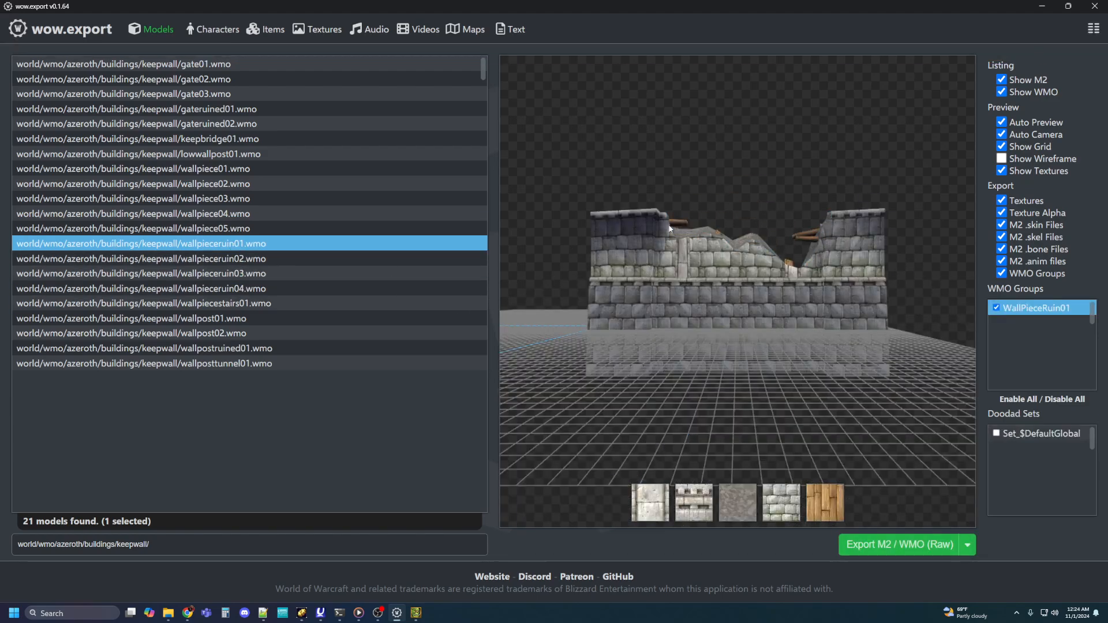
pyautogui.moveTo(722, 260); pyautogui.dragTo(690, 254)
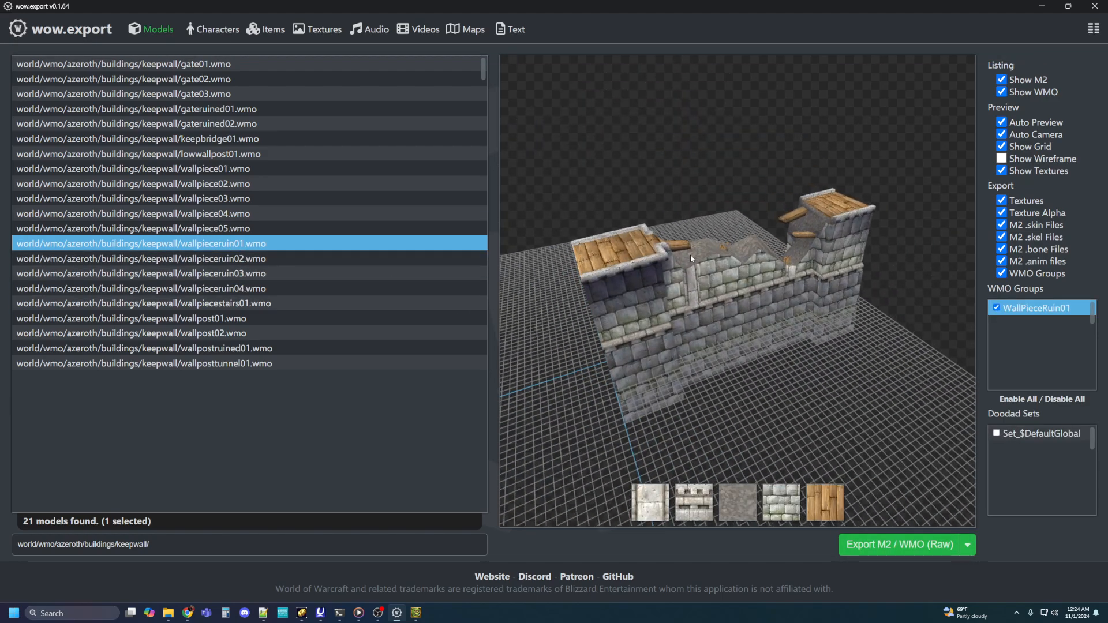
pyautogui.click(215, 259)
pyautogui.moveTo(588, 202); pyautogui.dragTo(598, 248)
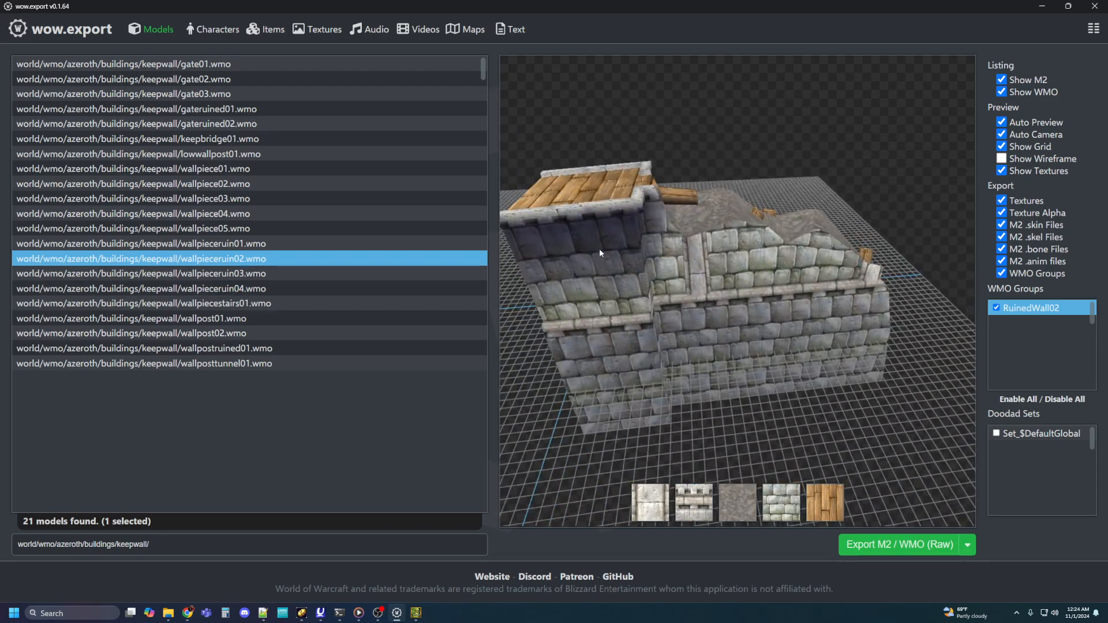
pyautogui.click(189, 277)
pyautogui.moveTo(653, 214); pyautogui.dragTo(646, 300)
pyautogui.click(229, 291)
# Step: Preview the keepwall models wallpiecestairs01, wallpost01, wallpost02, wallpostruined01 and wallposttunnel01 from different angles
pyautogui.click(182, 308)
pyautogui.moveTo(639, 248); pyautogui.dragTo(519, 335)
pyautogui.click(148, 318)
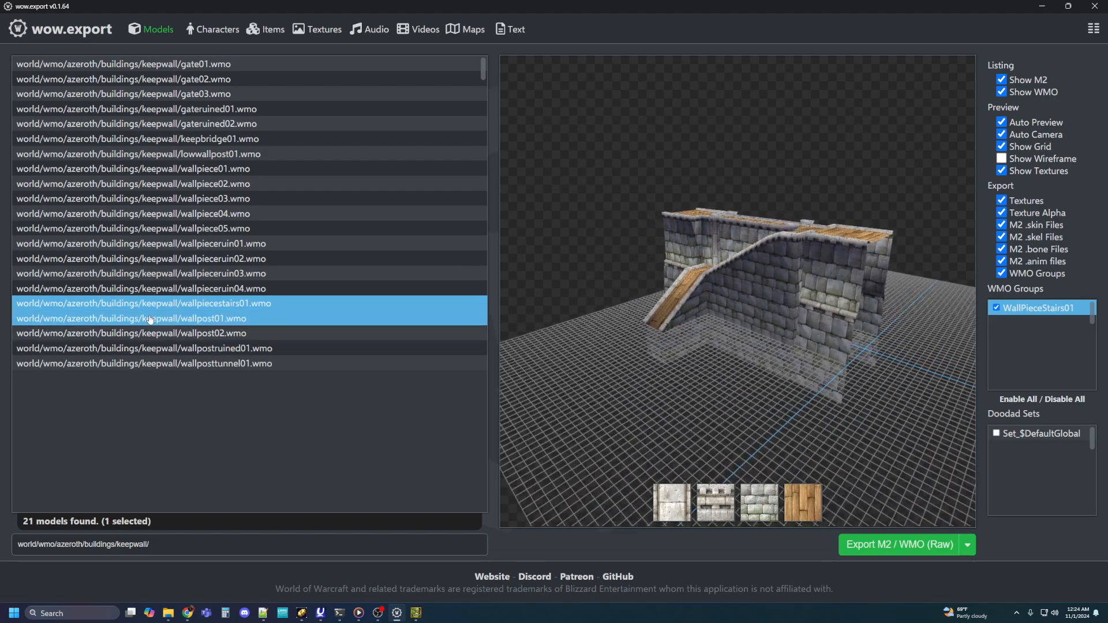
pyautogui.moveTo(612, 244); pyautogui.dragTo(646, 231)
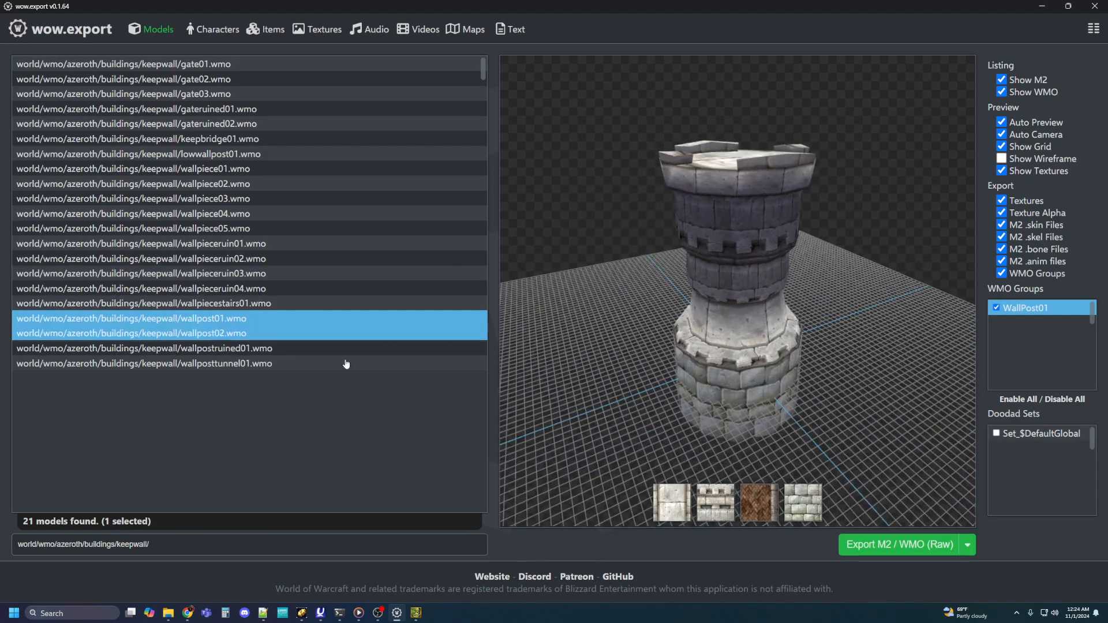
pyautogui.click(204, 335)
pyautogui.moveTo(692, 277); pyautogui.dragTo(649, 261)
pyautogui.click(219, 349)
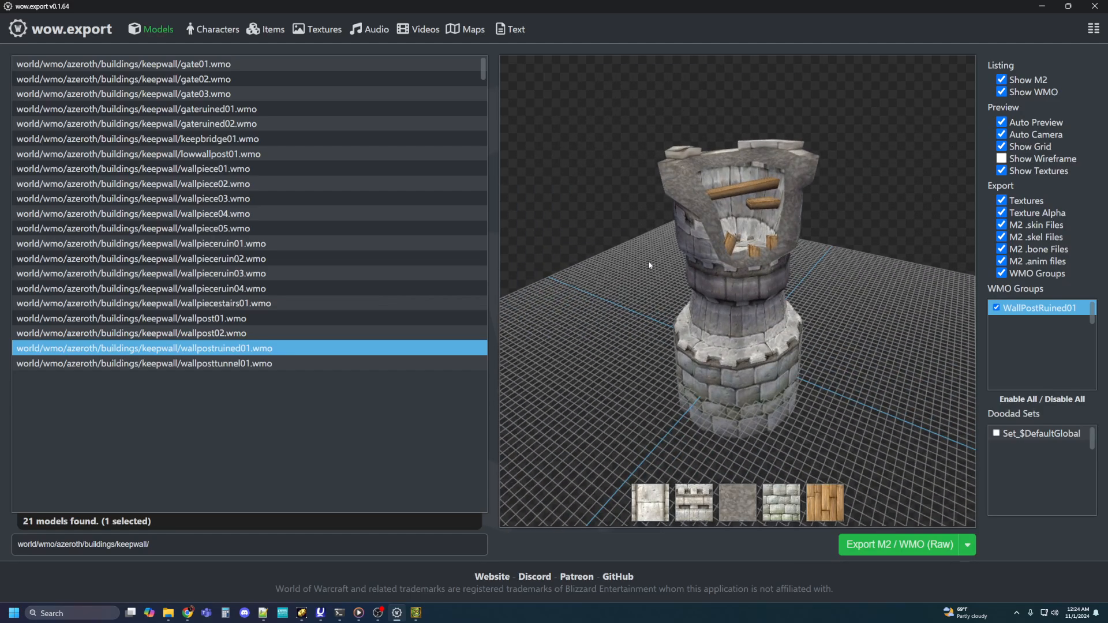
pyautogui.click(159, 364)
pyautogui.moveTo(779, 243); pyautogui.dragTo(502, 242)
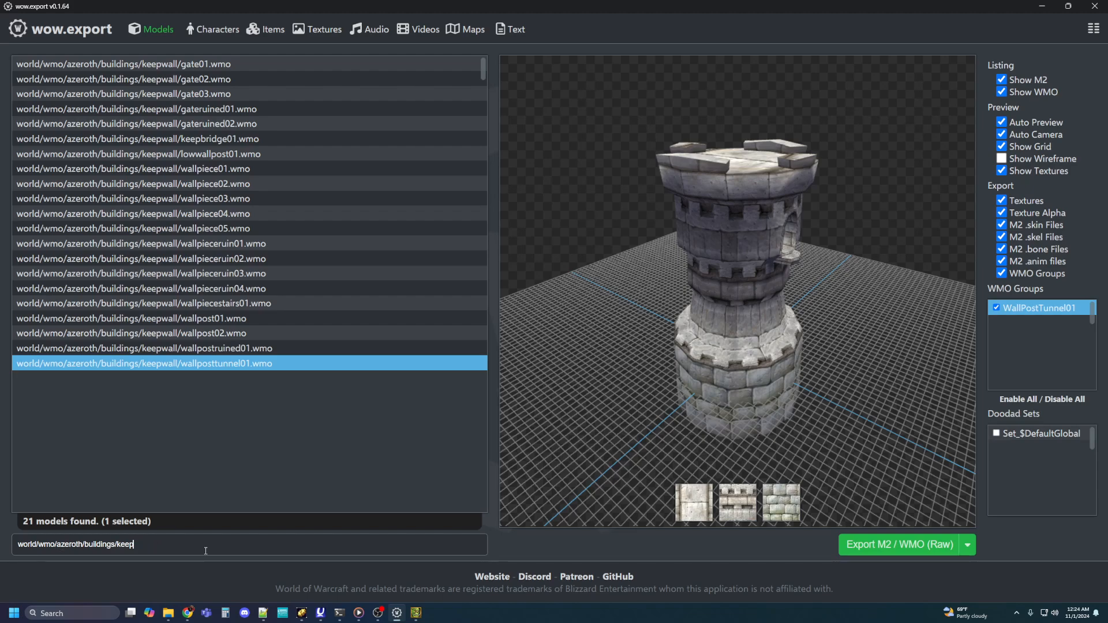
# Step: Filter the models by netherguard and load netherguardwall.wmo in the preview
pyautogui.press('BackSpace')
pyautogui.press('BackSpace')
pyautogui.press('BackSpace')
pyautogui.press('BackSpace')
pyautogui.press('BackSpace')
pyautogui.press('BackSpace')
pyautogui.press('BackSpace')
pyautogui.press('BackSpace')
pyautogui.press('BackSpace')
pyautogui.press('BackSpace')
pyautogui.press('BackSpace')
pyautogui.press('BackSpace')
pyautogui.press('BackSpace')
pyautogui.press('BackSpace')
pyautogui.press('BackSpace')
pyautogui.press('BackSpace')
pyautogui.press('BackSpace')
pyautogui.press('BackSpace')
pyautogui.press('BackSpace')
pyautogui.press('BackSpace')
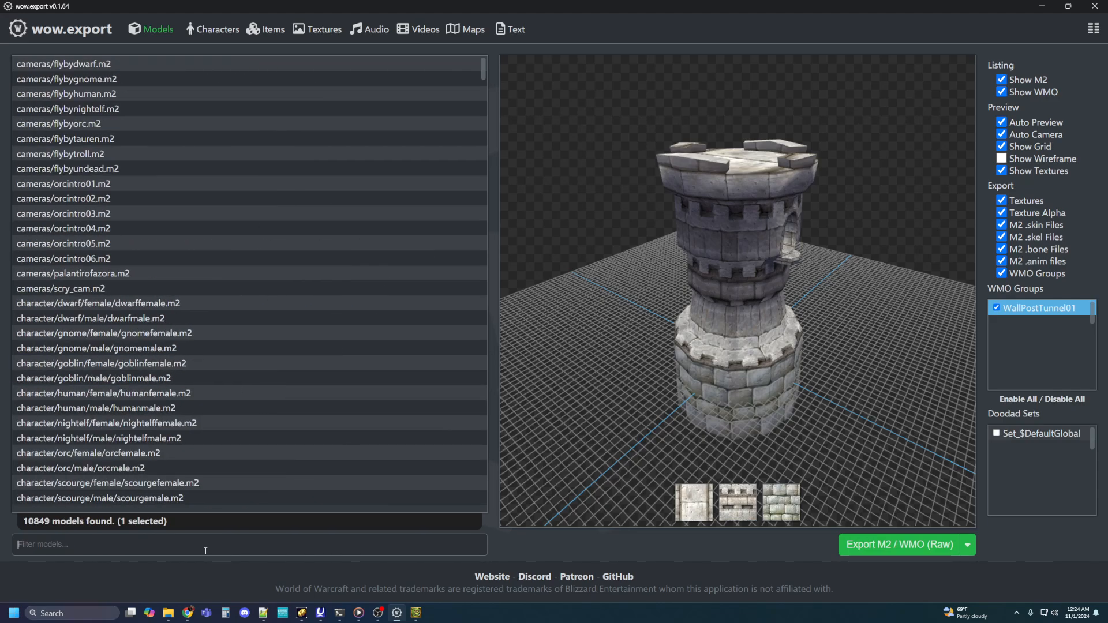
pyautogui.write('nethergauard')
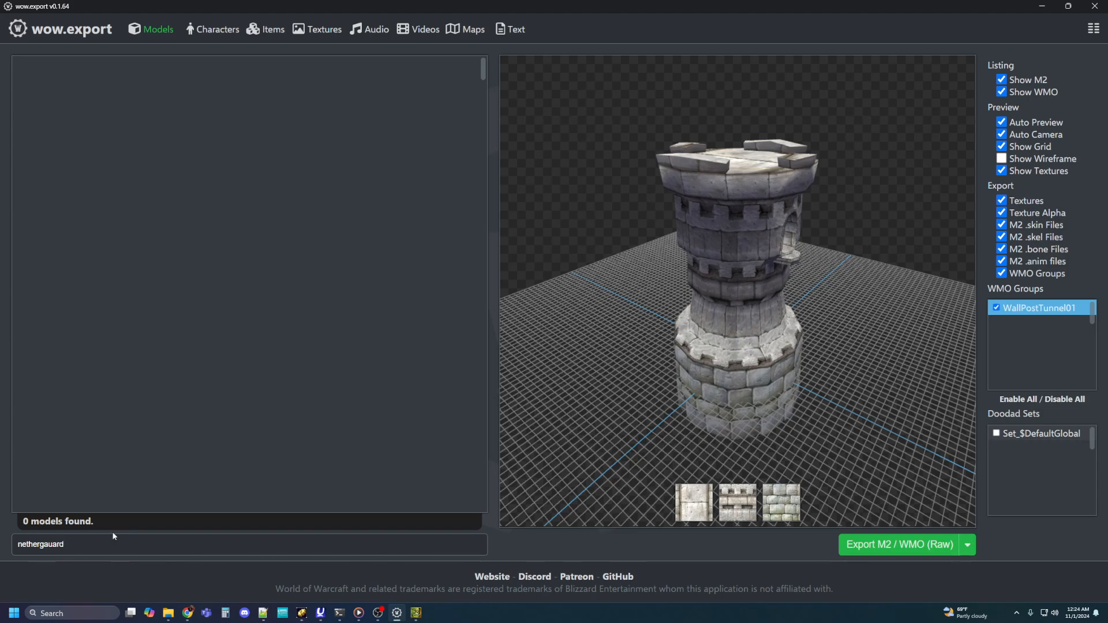
pyautogui.press('BackSpace')
pyautogui.click(252, 64)
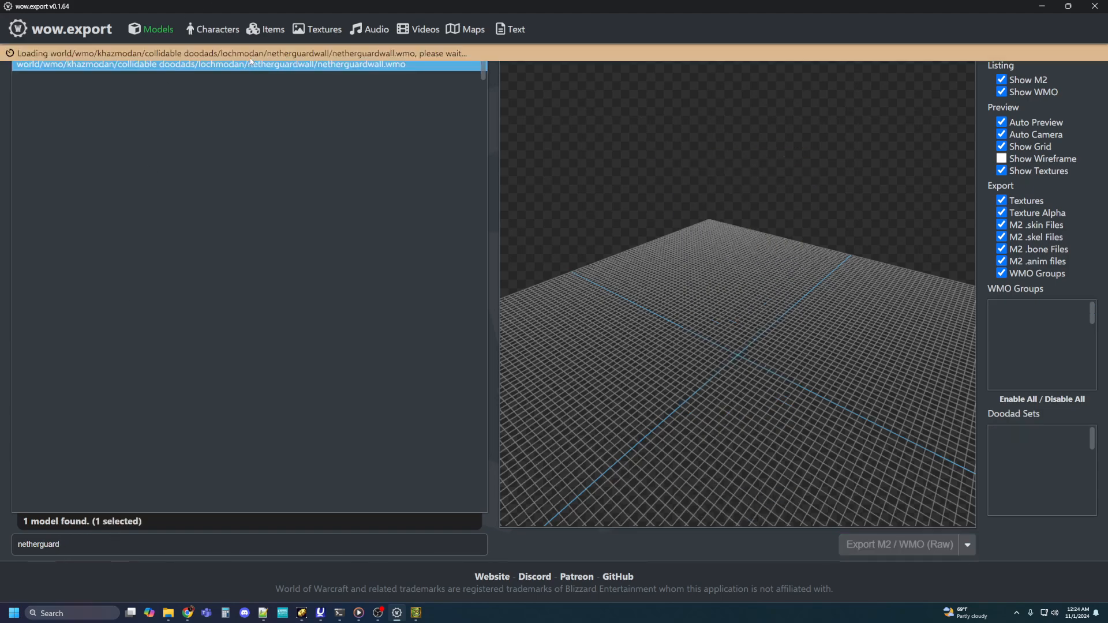
# Step: Examine the whole netherguardwall model from above and from several sides, at different distances
pyautogui.moveTo(795, 157); pyautogui.dragTo(794, 279)
pyautogui.scroll(3, 794, 281)
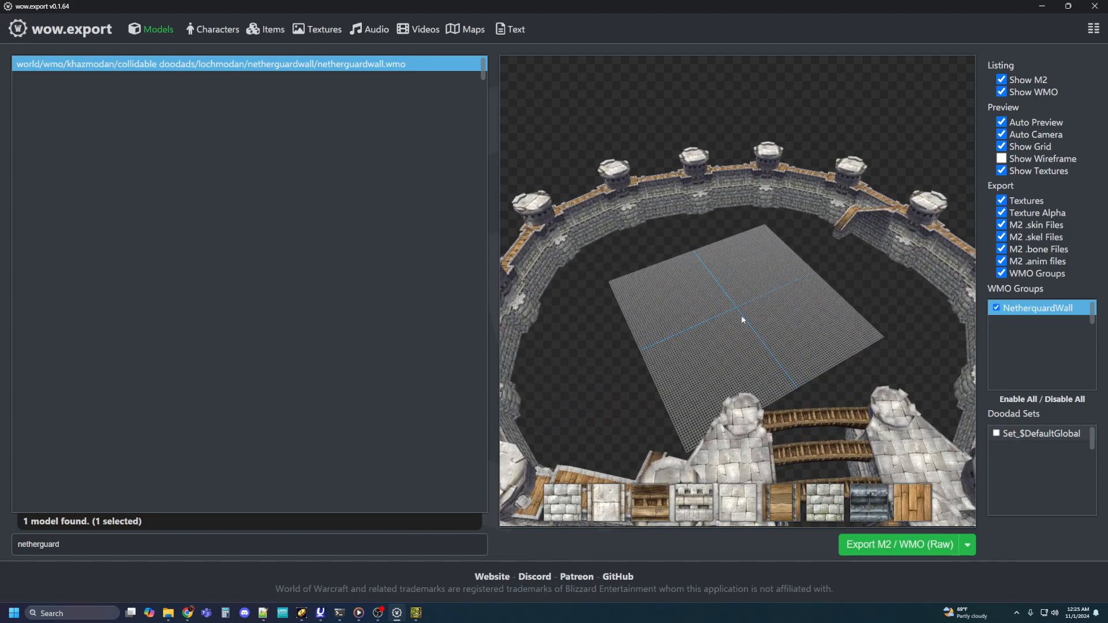
pyautogui.moveTo(743, 319); pyautogui.dragTo(853, 304)
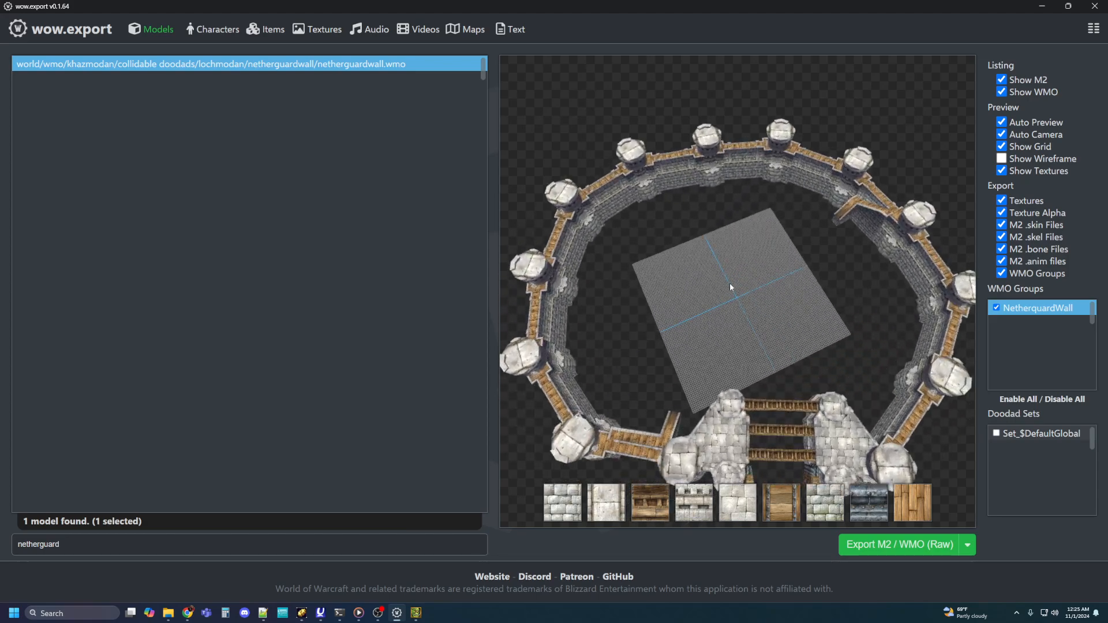
pyautogui.moveTo(729, 286); pyautogui.dragTo(827, 260)
pyautogui.moveTo(689, 262); pyautogui.dragTo(664, 280)
pyautogui.moveTo(785, 245); pyautogui.dragTo(690, 264)
pyautogui.scroll(-3, 691, 267)
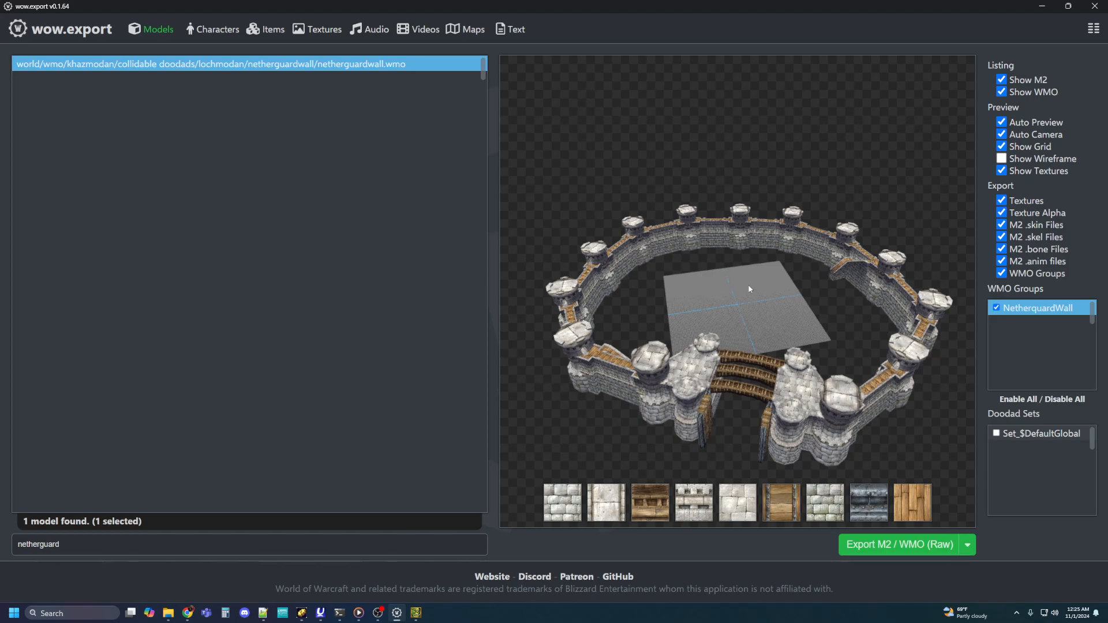
pyautogui.moveTo(748, 288)
pyautogui.mouseDown()
pyautogui.moveTo(746, 261)
pyautogui.moveTo(765, 276)
pyautogui.mouseUp()
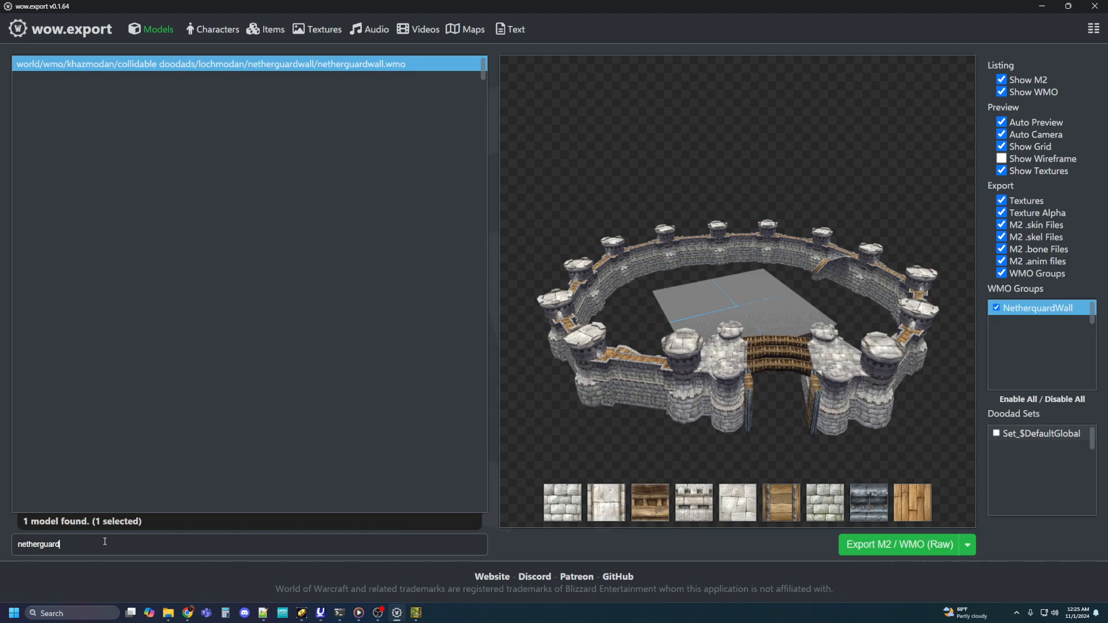
# Step: Filter the models by world/wmo/azeroth/buildings/keepwall/ again and preview gate01.wmo at an angle
pyautogui.hotkey('ctrl', 'a')
pyautogui.press('BackSpace')
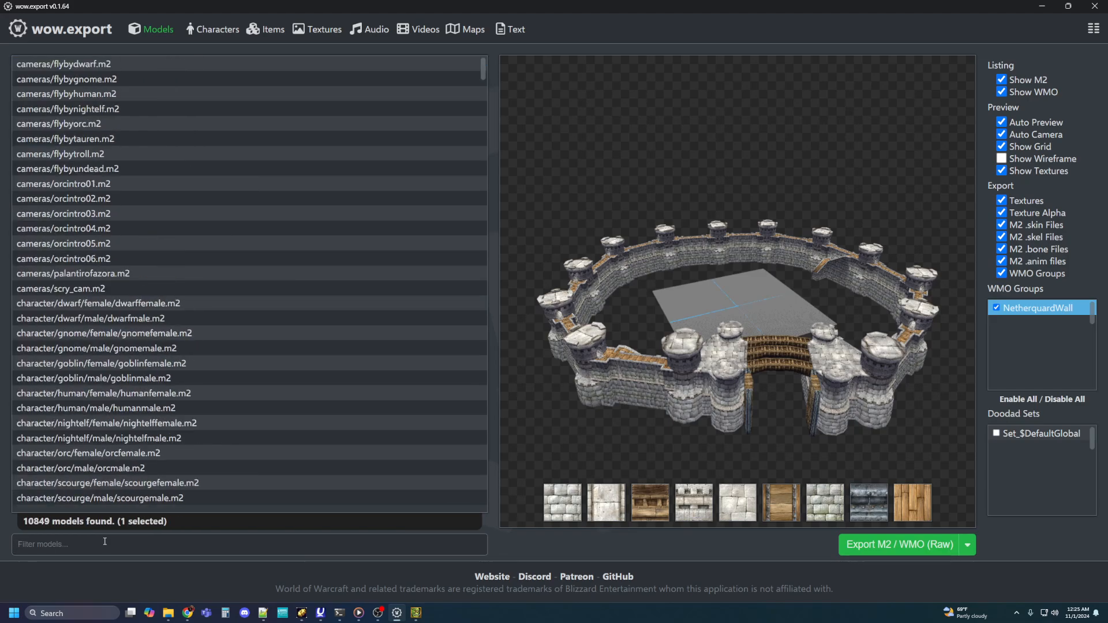
pyautogui.write('world/wmo/azeroth/buildings/keepwall/')
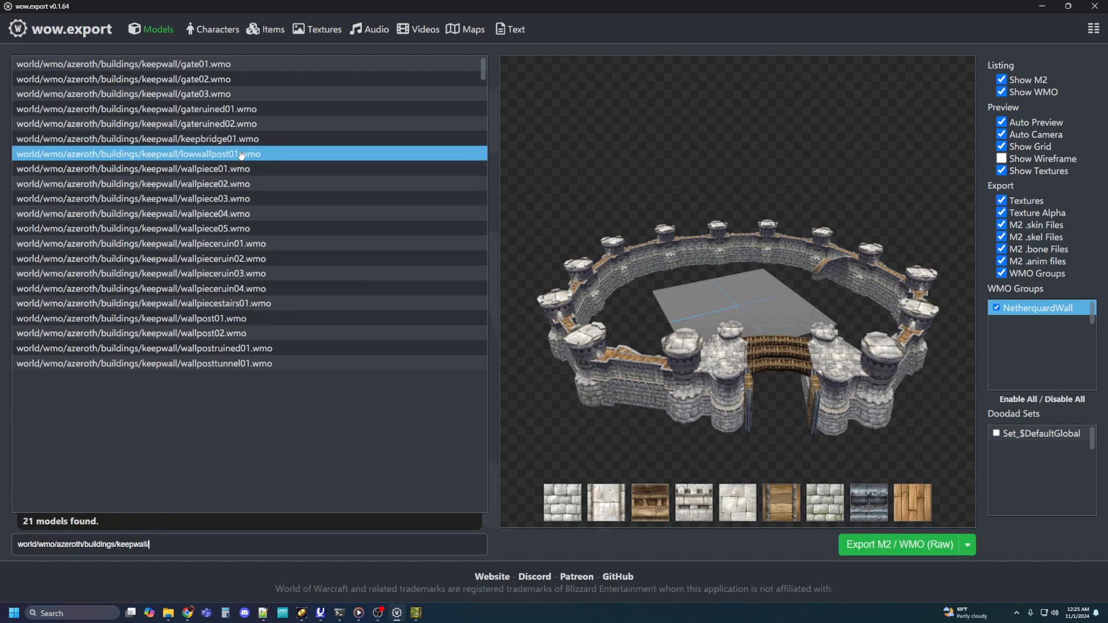
pyautogui.click(219, 62)
pyautogui.moveTo(566, 231); pyautogui.dragTo(670, 239)
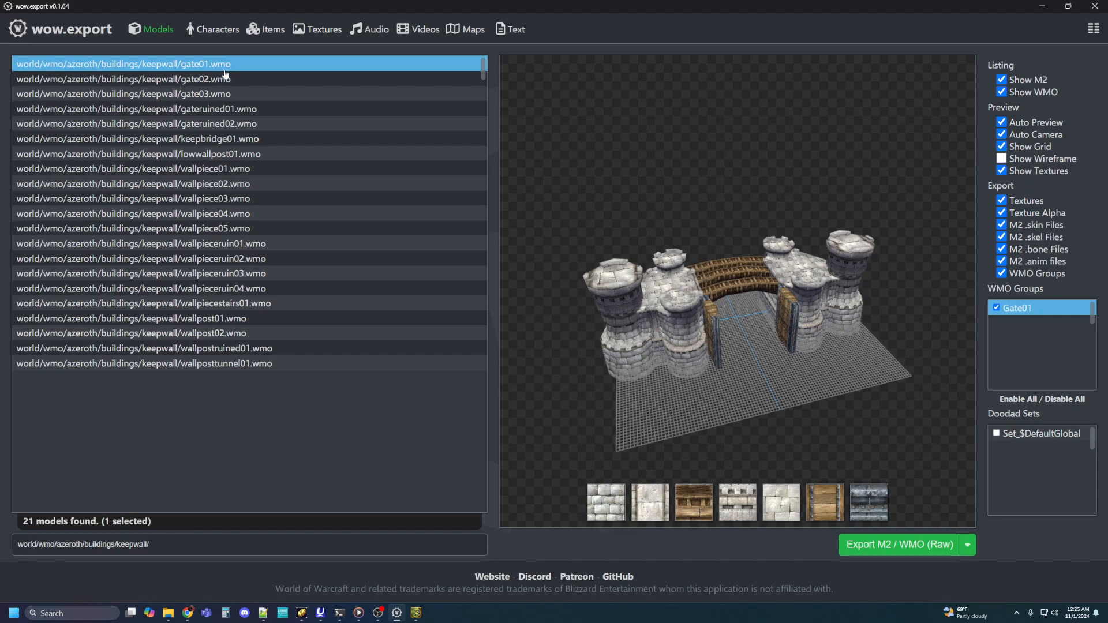
# Step: Switch to File Explorer, show the world of warcraft 3.3.5a hd data folder, and check the contents of common.mpq in MPQ Editor
pyautogui.hotkey('alt', 'Tab')
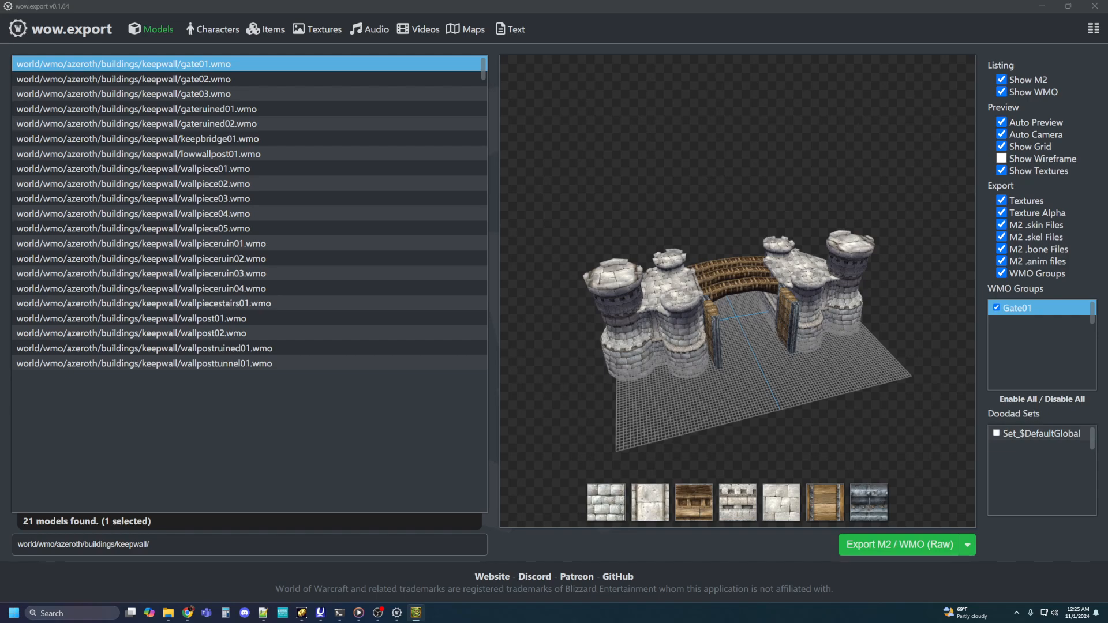
pyautogui.hotkey('alt', 'Tab')
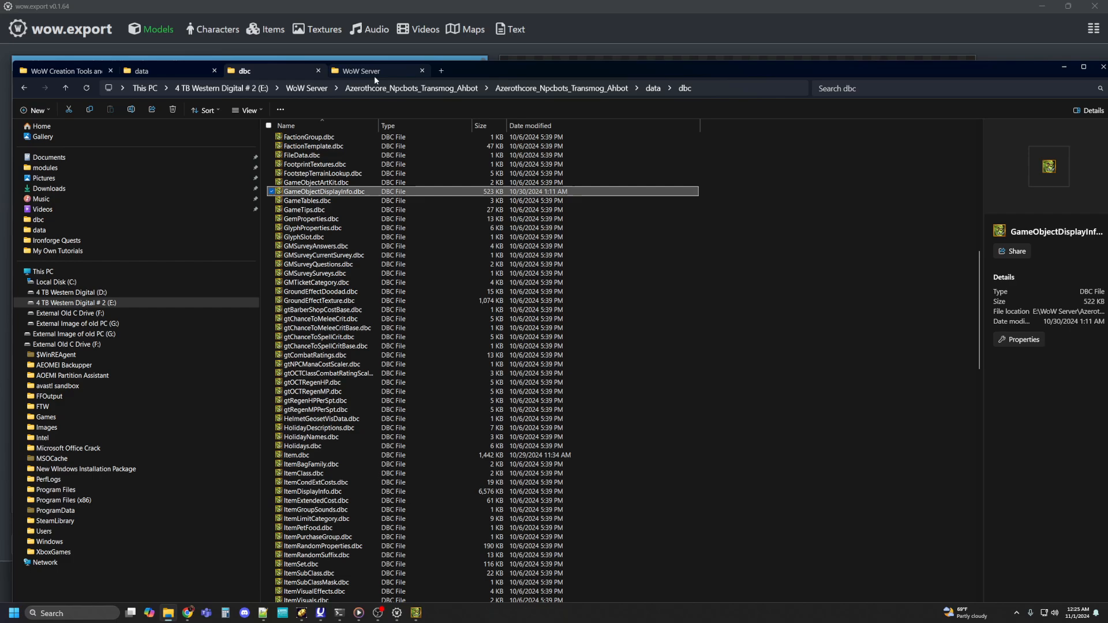
pyautogui.click(363, 71)
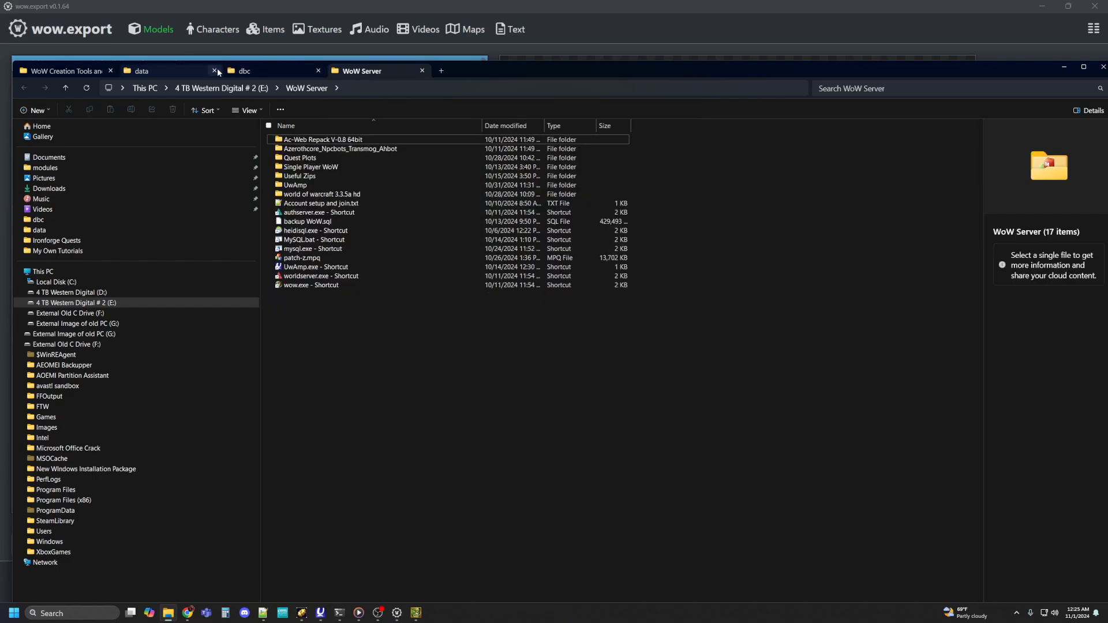
pyautogui.click(180, 69)
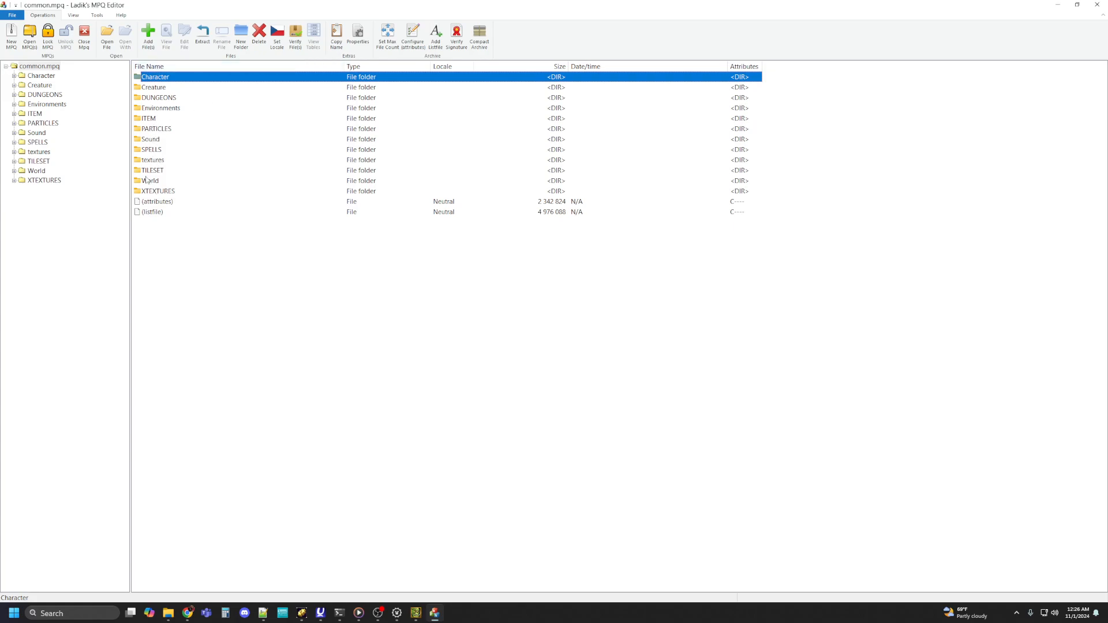
pyautogui.click(1097, 5)
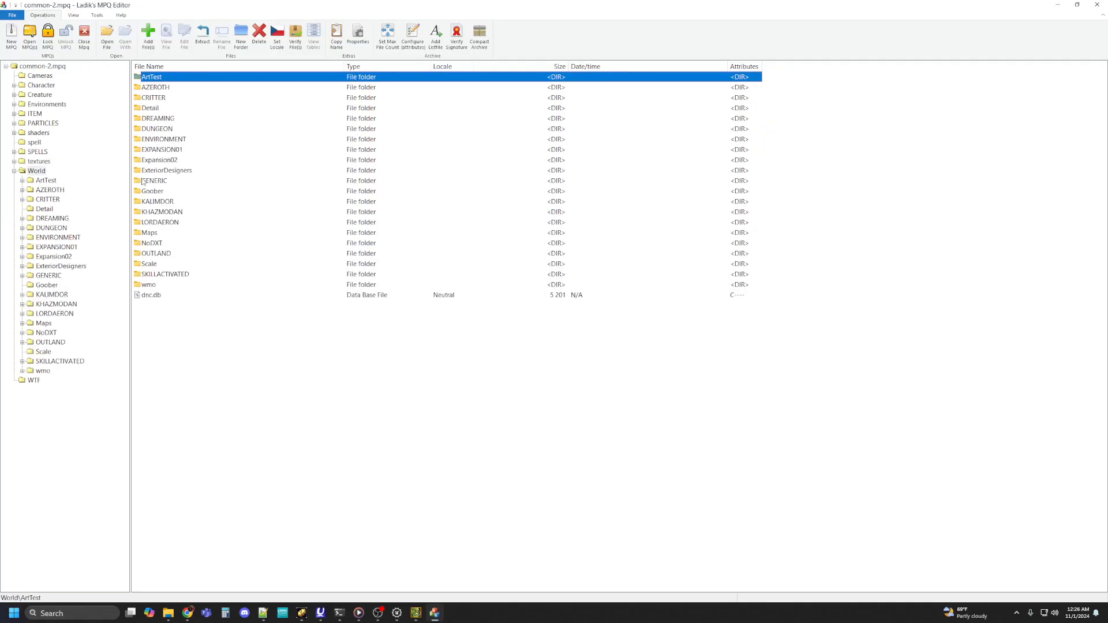
# Step: Browse common-2.mpq to World\wmo\KhazModan, then close the archive
pyautogui.doubleClick(155, 286)
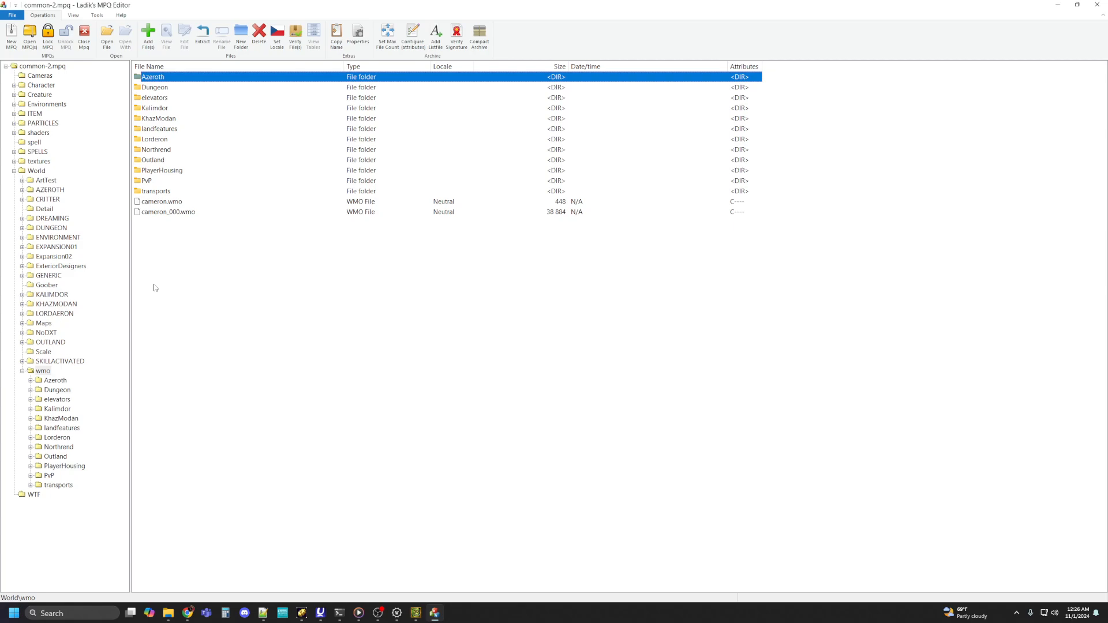
pyautogui.doubleClick(150, 119)
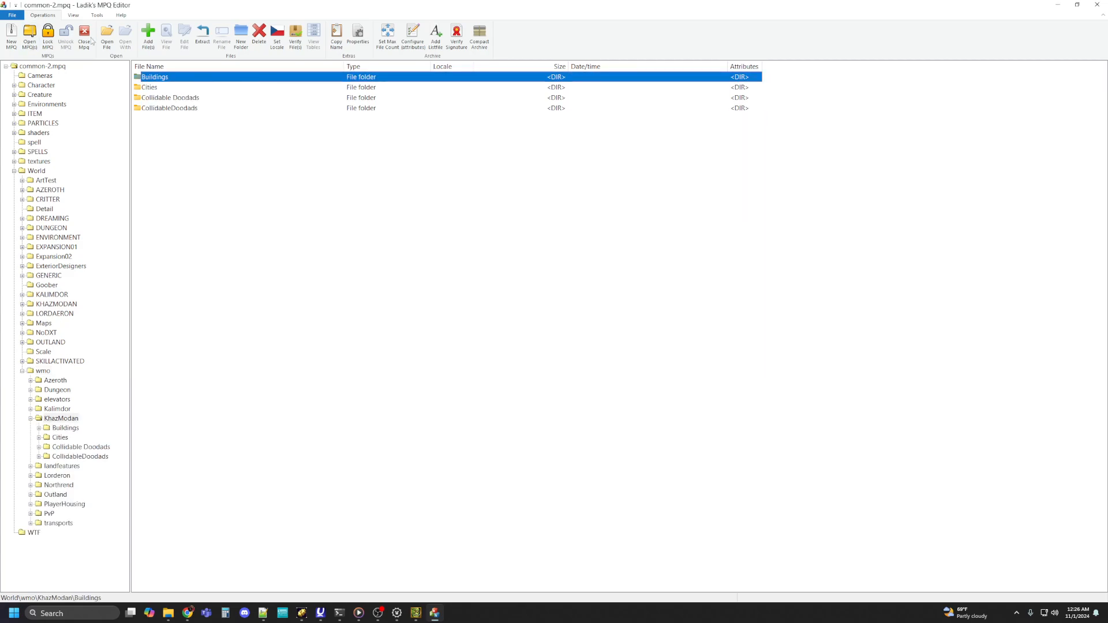
pyautogui.click(1096, 6)
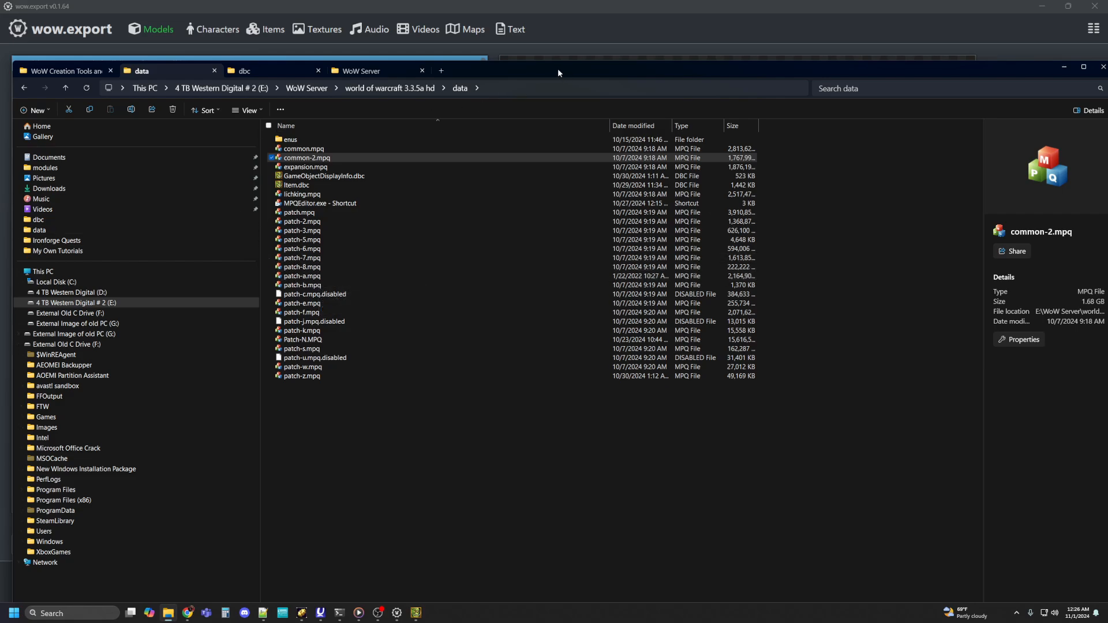
# Step: Arrange the File Explorer and WDBX Editor windows so the keepwall model paths, dbc folder and GameObjectDisplayInfo table can be seen together
pyautogui.moveTo(557, 68); pyautogui.dragTo(540, 272)
pyautogui.keyDown('shift'); pyautogui.click(170, 77); pyautogui.keyUp('shift')
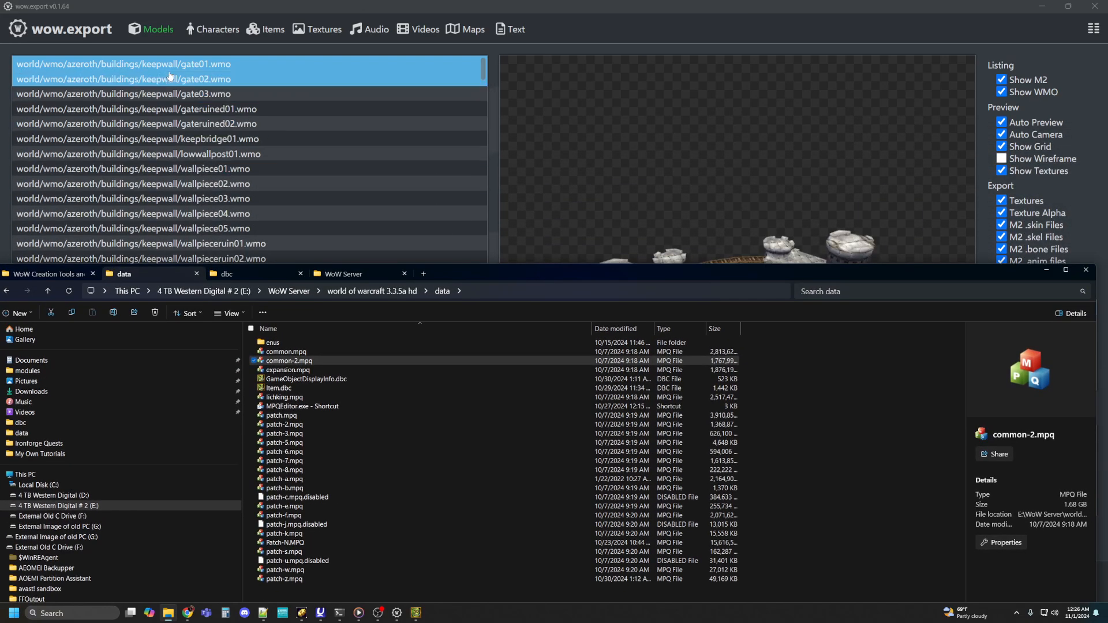
pyautogui.click(144, 65)
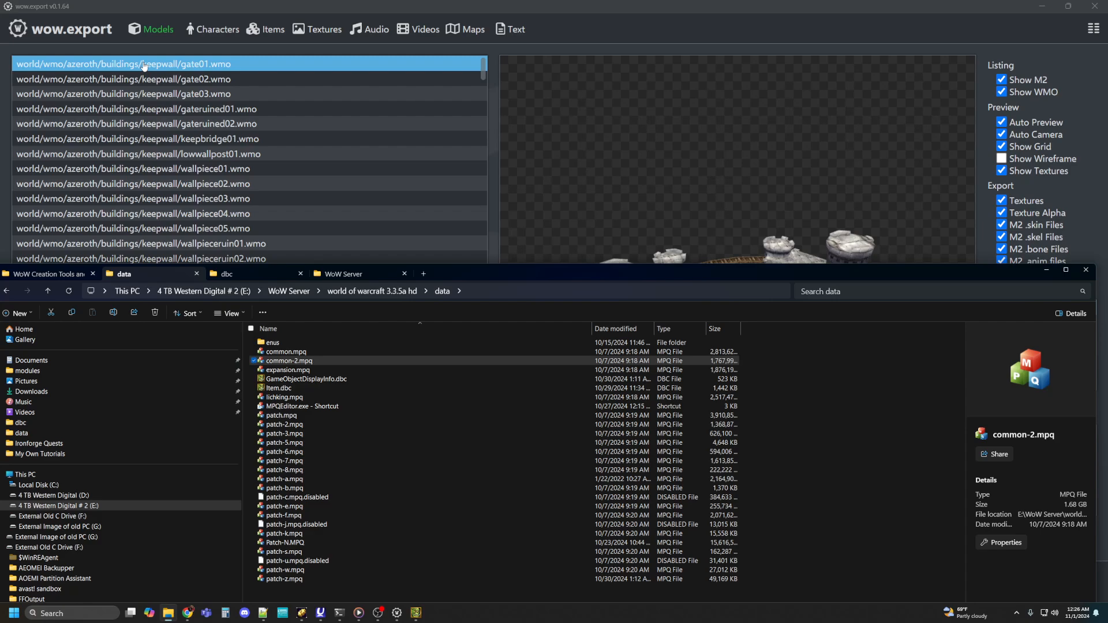
pyautogui.click(264, 270)
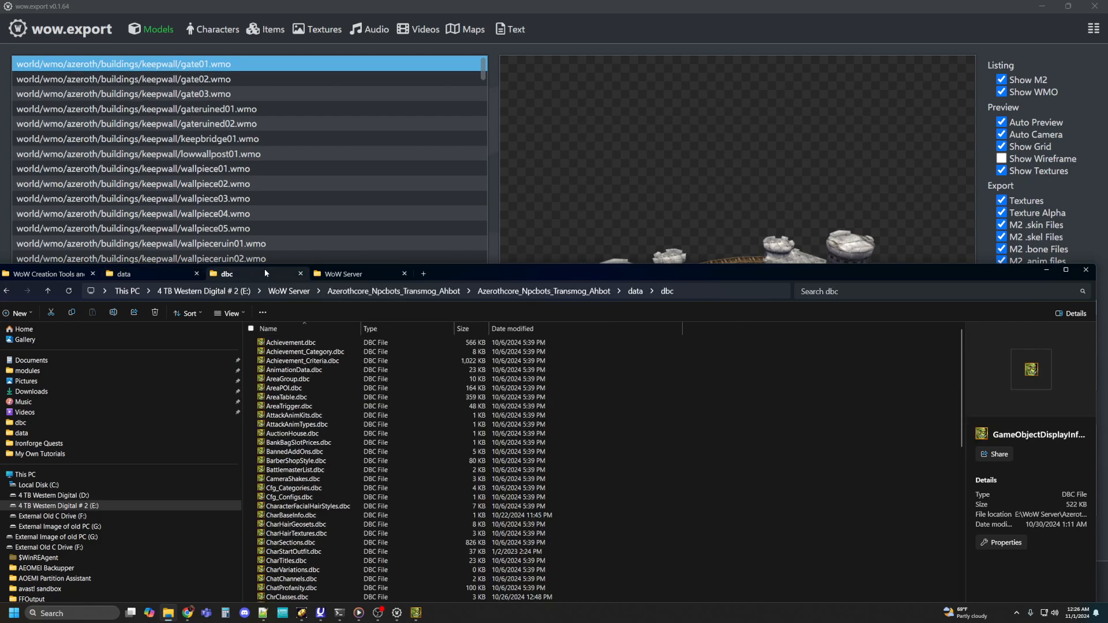
pyautogui.click(415, 613)
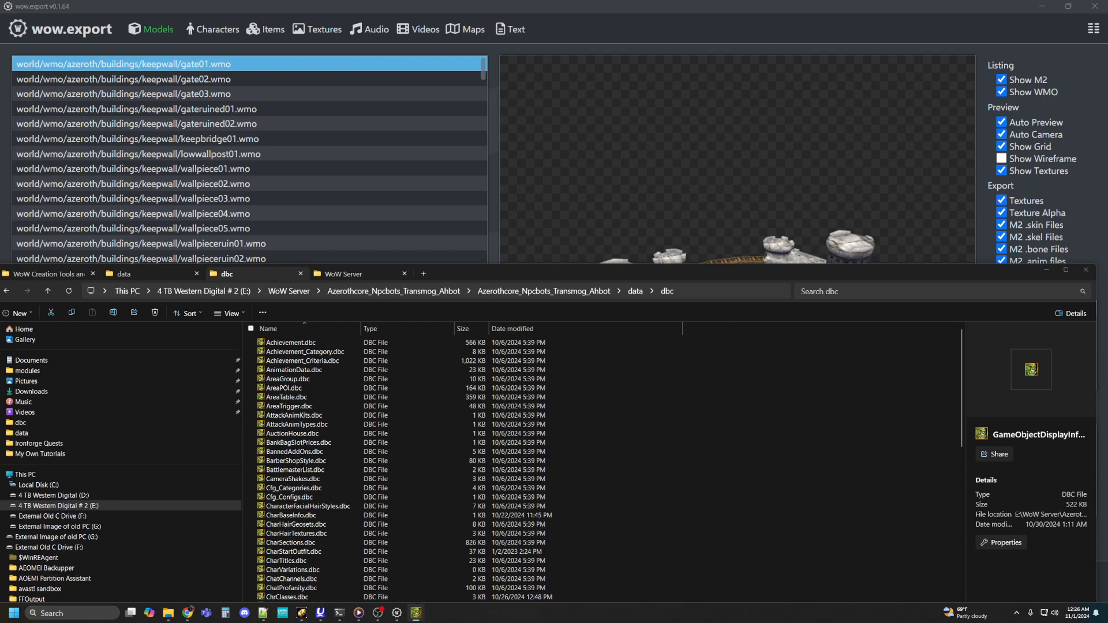
pyautogui.moveTo(1107, 277); pyautogui.dragTo(897, 46)
pyautogui.moveTo(472, 277); pyautogui.dragTo(519, 199)
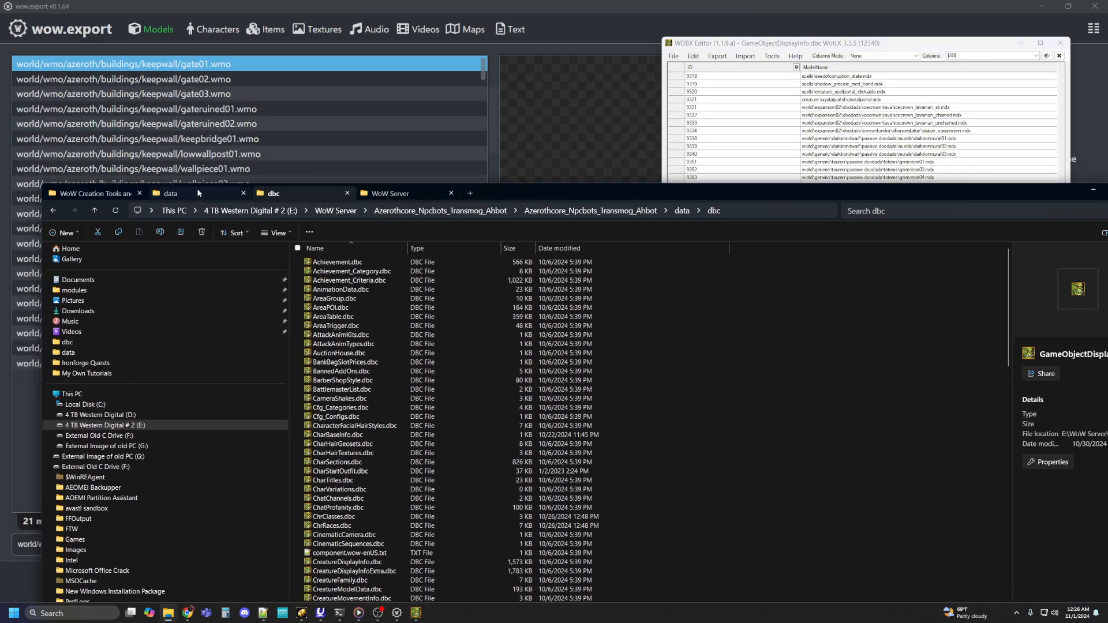
# Step: Open common-2.mpq from the data folder in MPQ Editor, shrink the window, and browse to World\wmo\Azeroth\Buildings\KeepWall
pyautogui.click(185, 190)
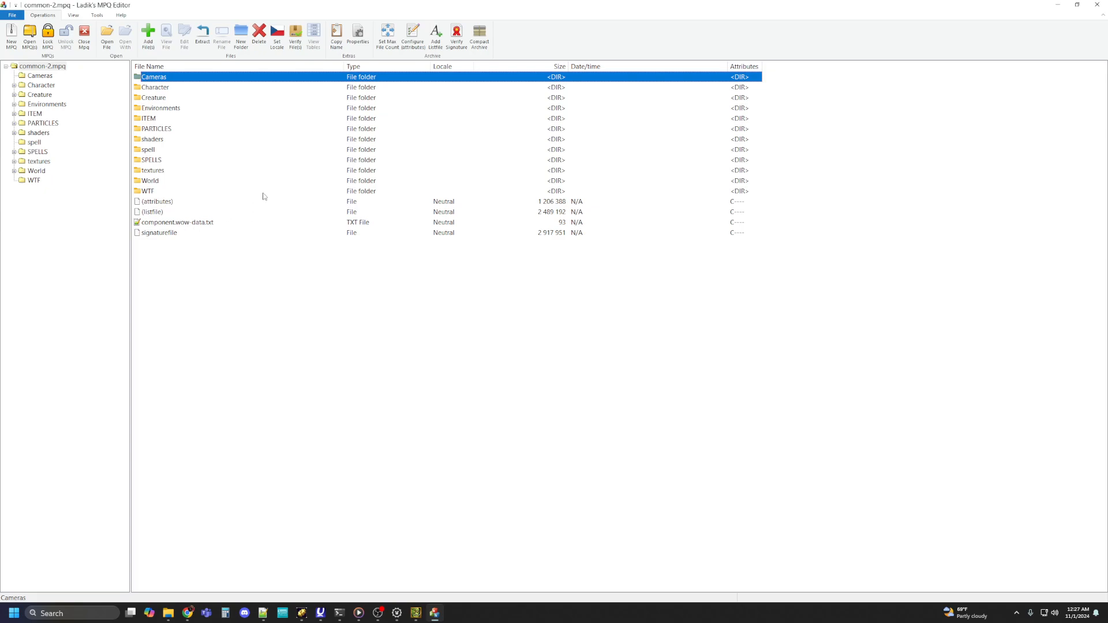
pyautogui.doubleClick(150, 183)
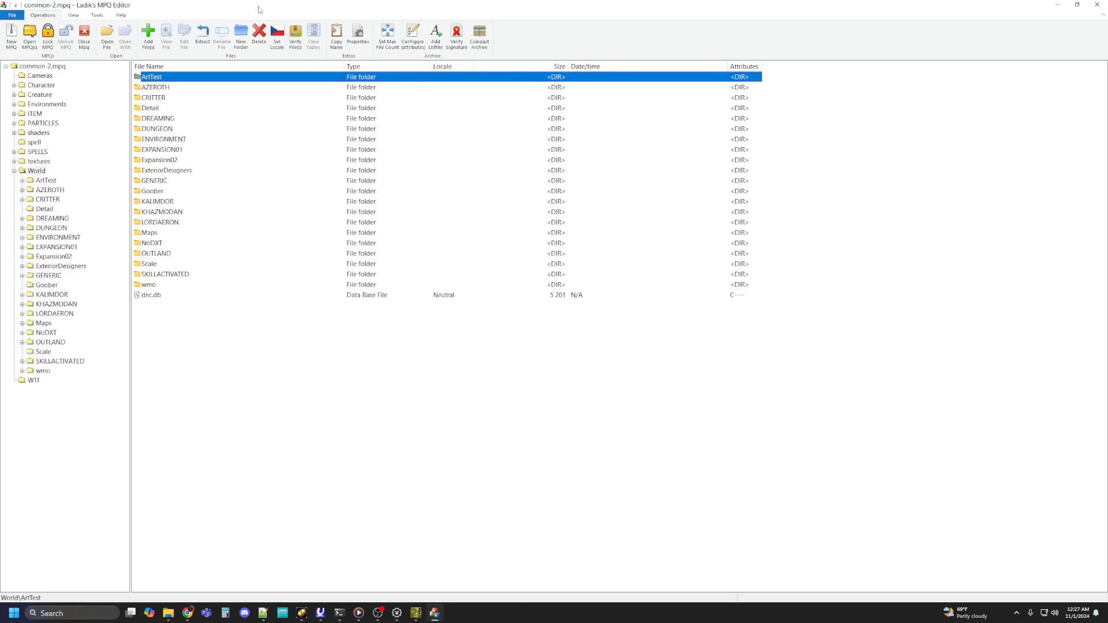
pyautogui.doubleClick(148, 285)
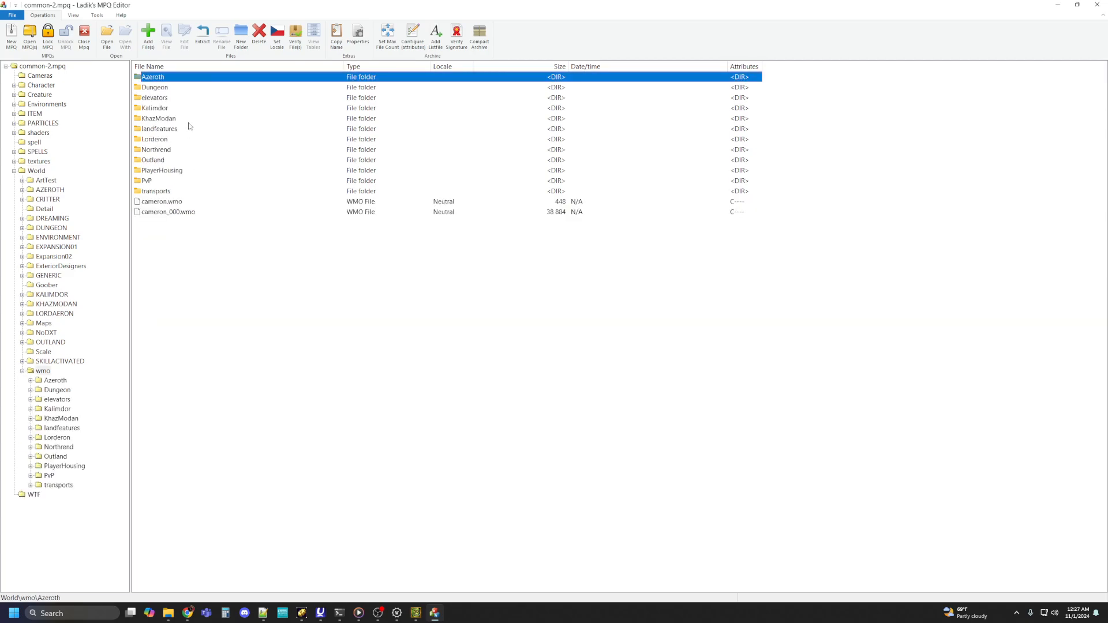
pyautogui.doubleClick(167, 79)
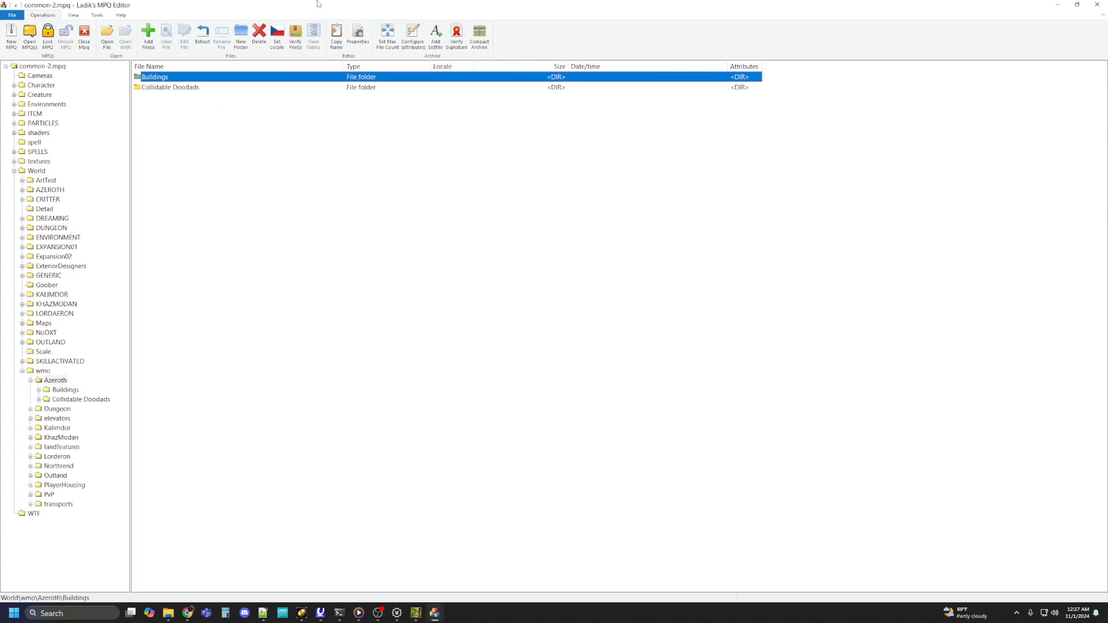
pyautogui.moveTo(294, 5); pyautogui.dragTo(403, 87)
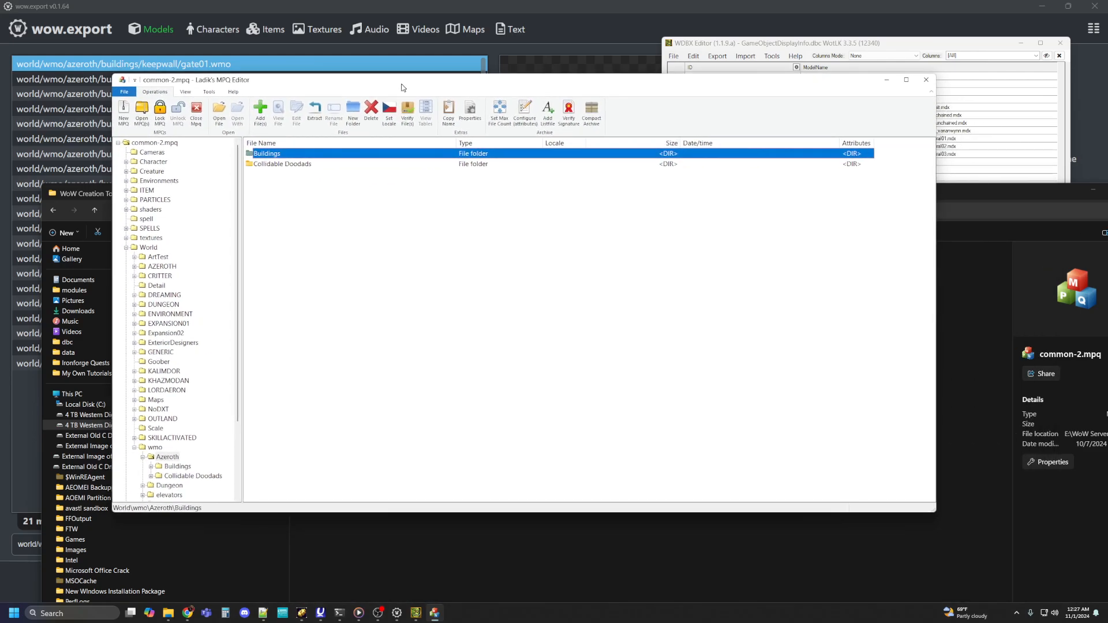
pyautogui.doubleClick(270, 153)
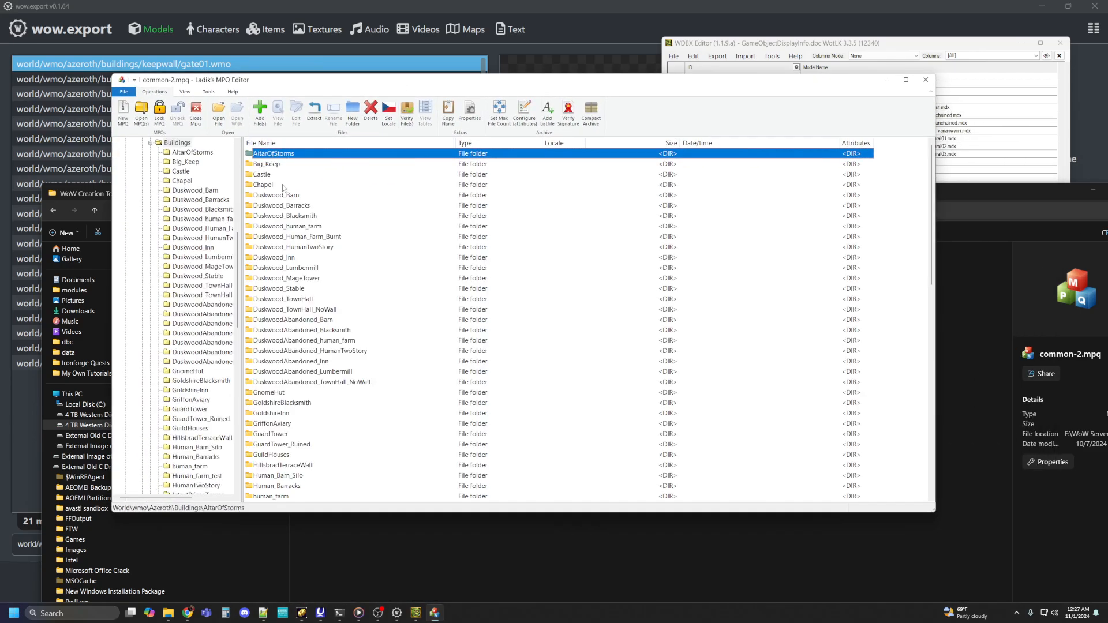
pyautogui.scroll(-1, 282, 376)
pyautogui.scroll(-3, 286, 382)
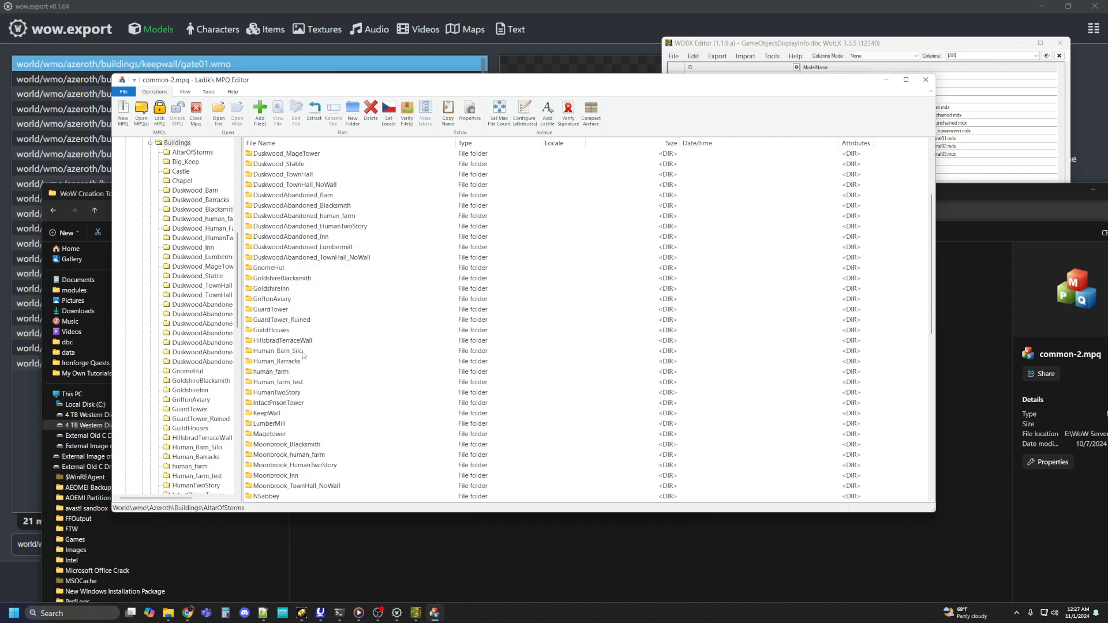
pyautogui.doubleClick(270, 413)
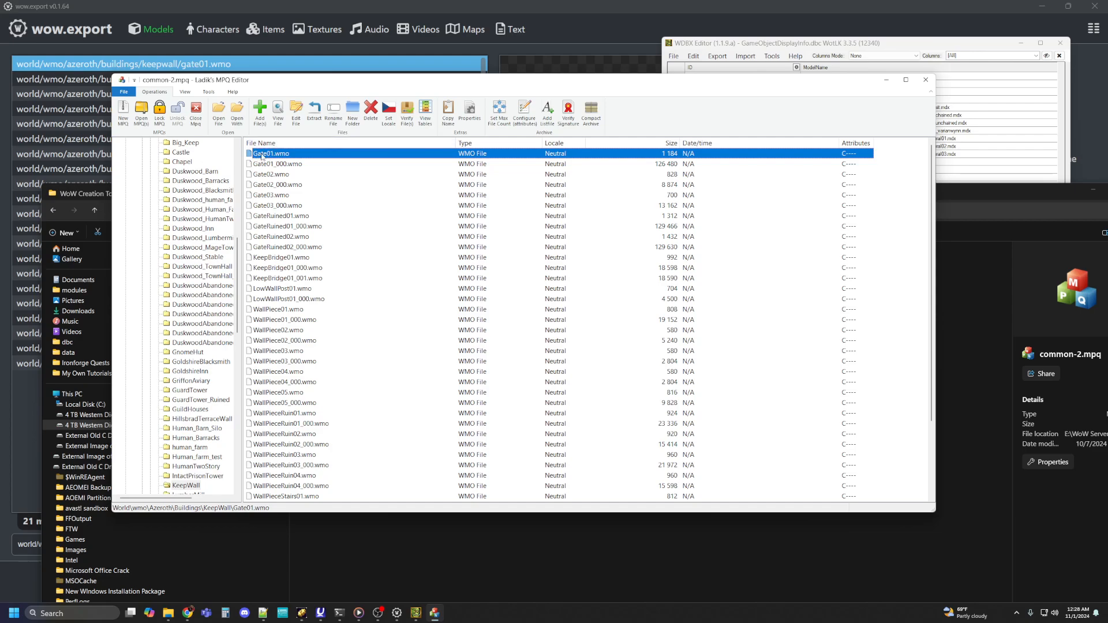
# Step: Examine the archive's folder tree along the KeepWall path, and compare it with the last ModelName paths of GameObjectDisplayInfo.dbc in WDBX Editor
pyautogui.moveTo(240, 307); pyautogui.dragTo(239, 176)
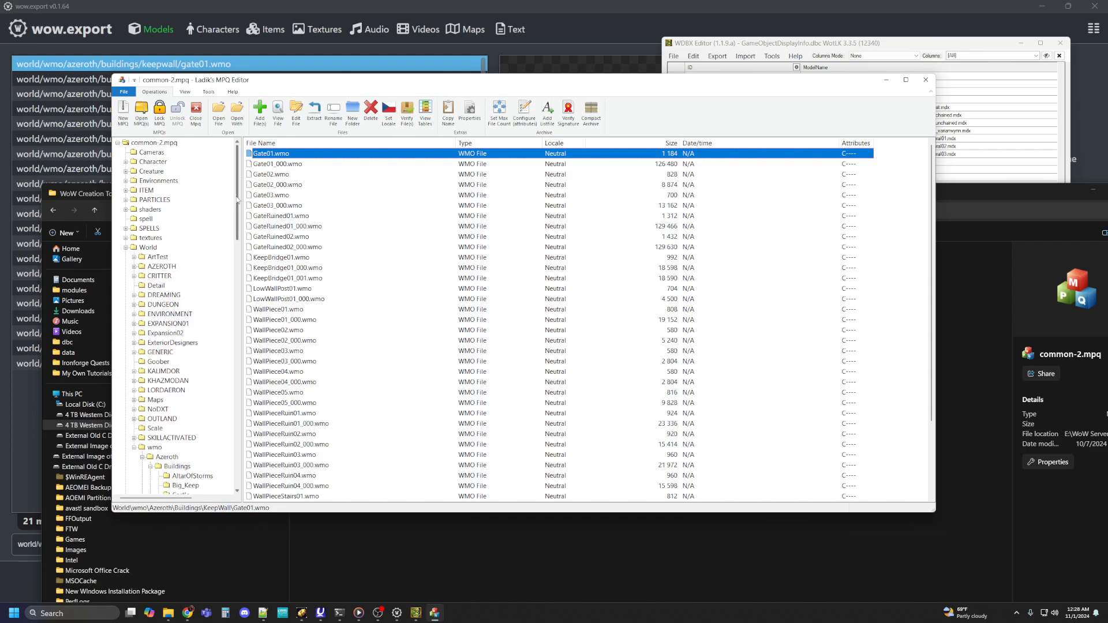
pyautogui.moveTo(237, 199); pyautogui.dragTo(237, 217)
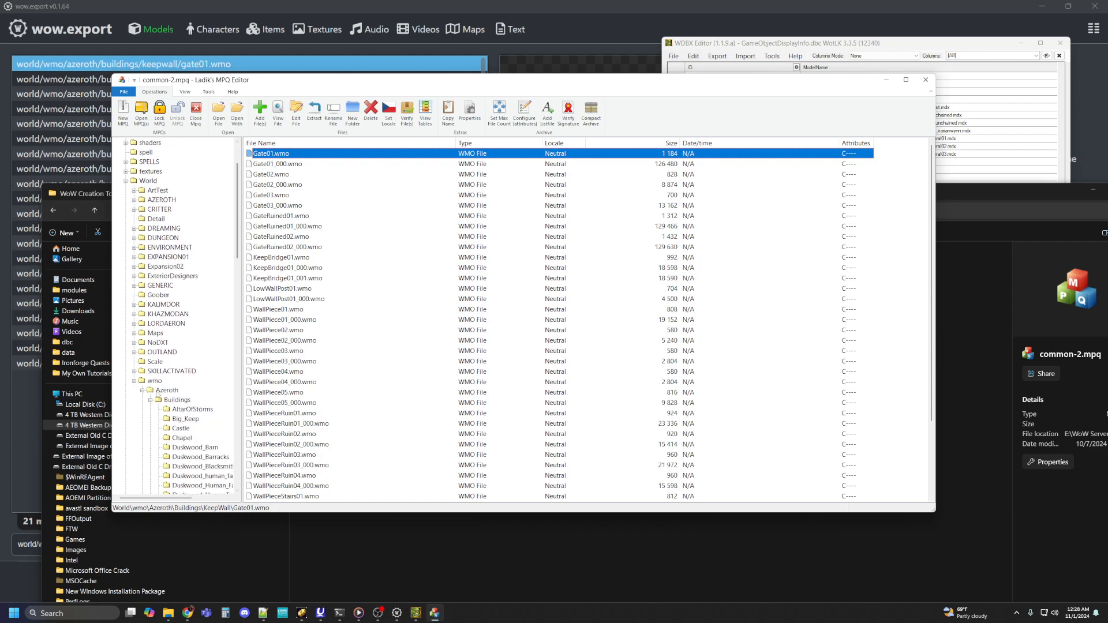
pyautogui.scroll(-20, 217, 346)
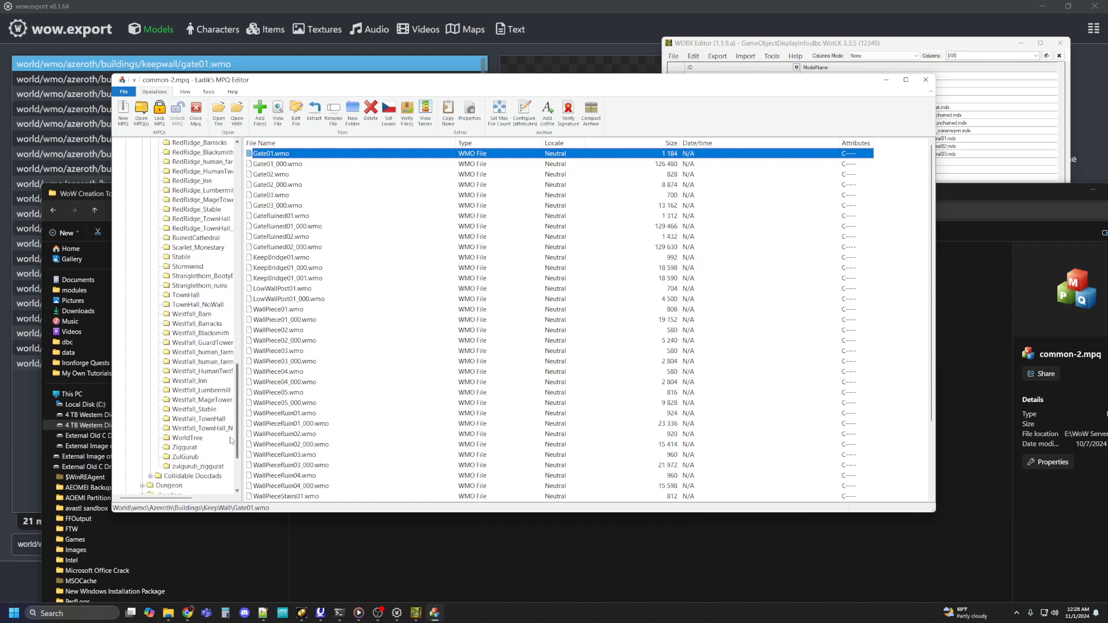
pyautogui.scroll(20, 230, 463)
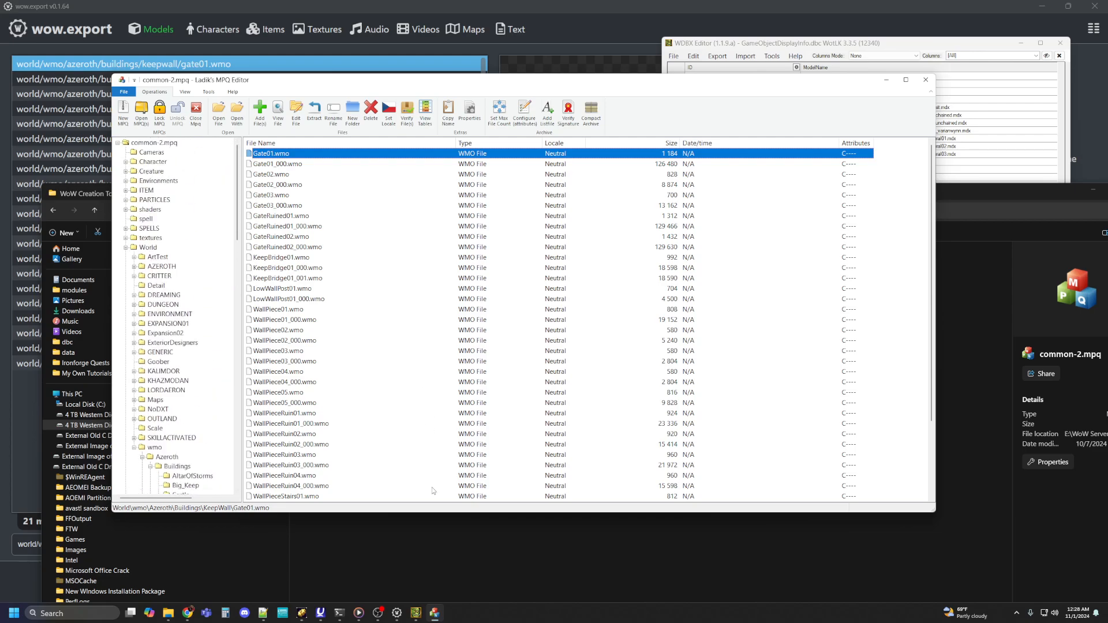
pyautogui.click(1003, 196)
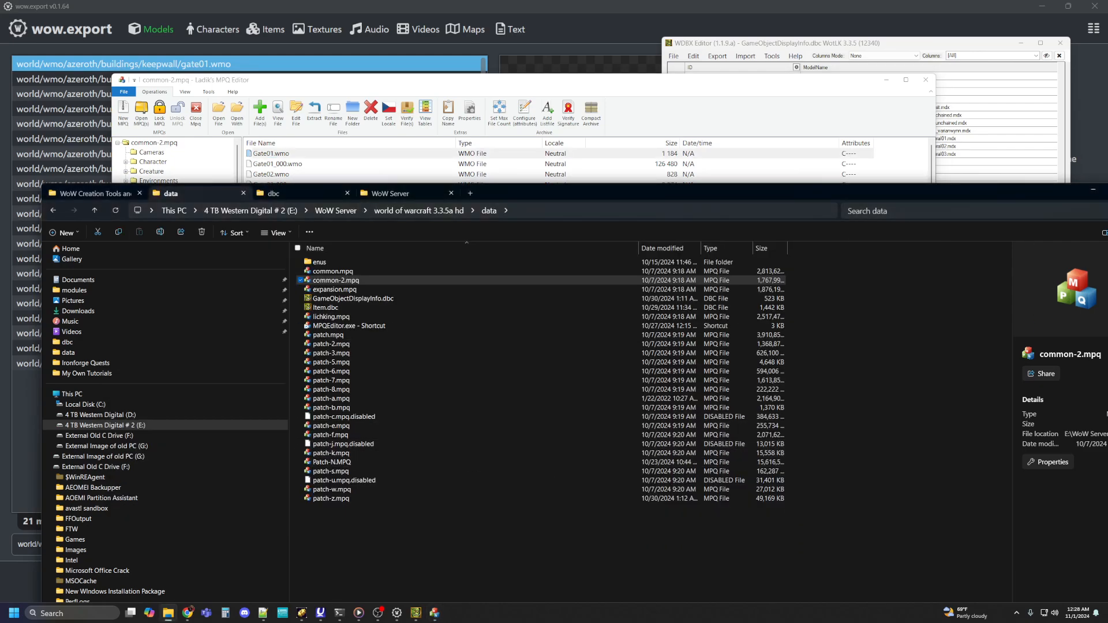
pyautogui.click(416, 613)
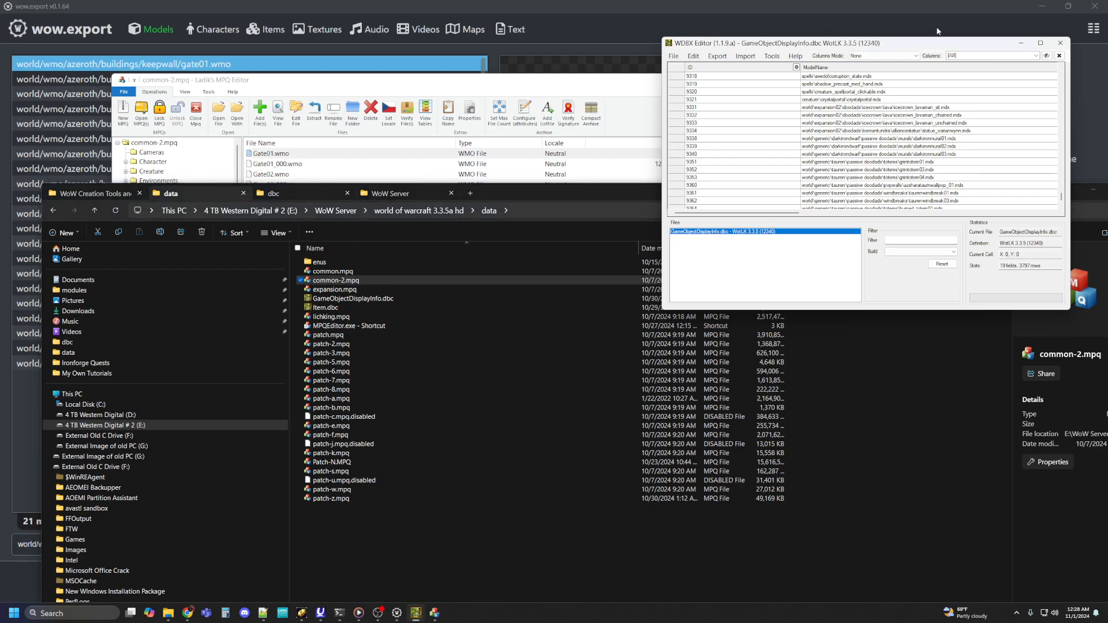
pyautogui.moveTo(927, 47); pyautogui.dragTo(670, 71)
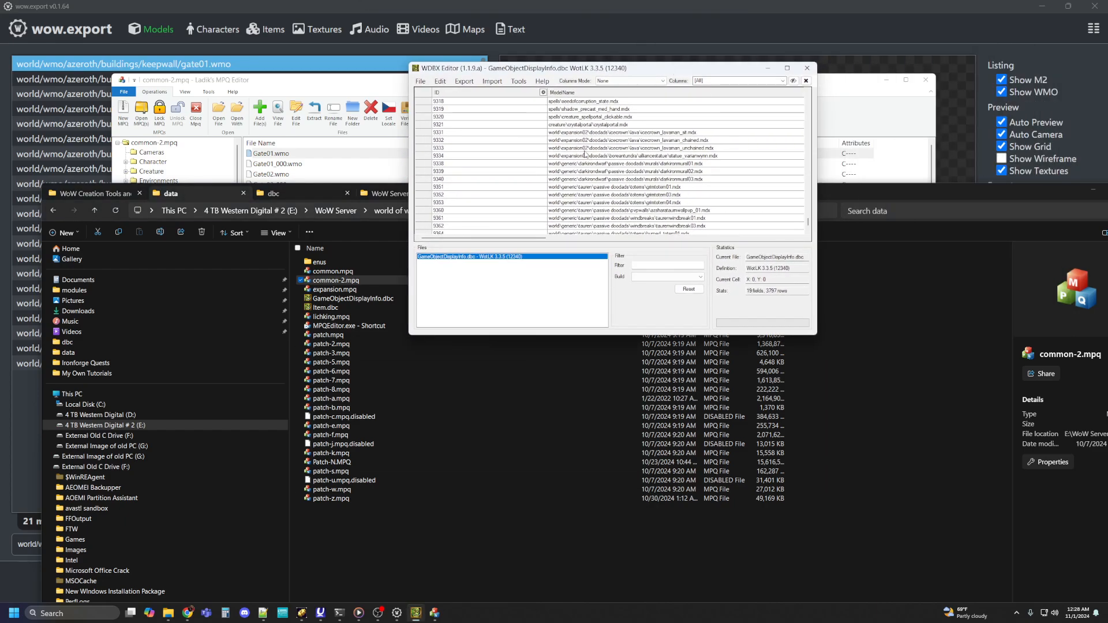
pyautogui.scroll(-6, 600, 148)
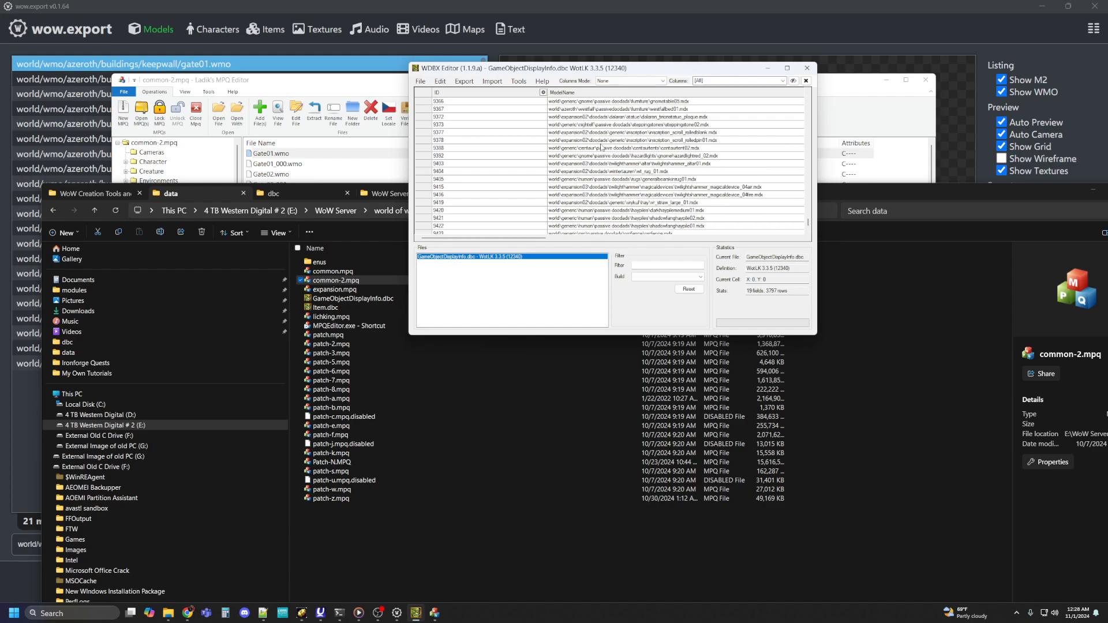
pyautogui.scroll(-5, 600, 147)
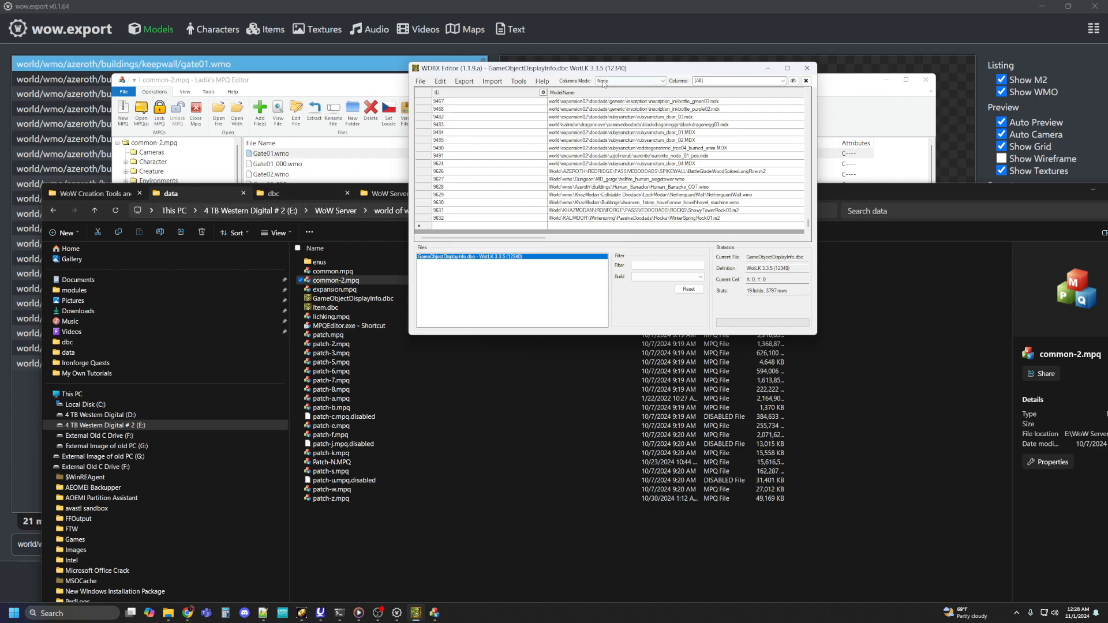
pyautogui.moveTo(639, 65); pyautogui.dragTo(0, 357)
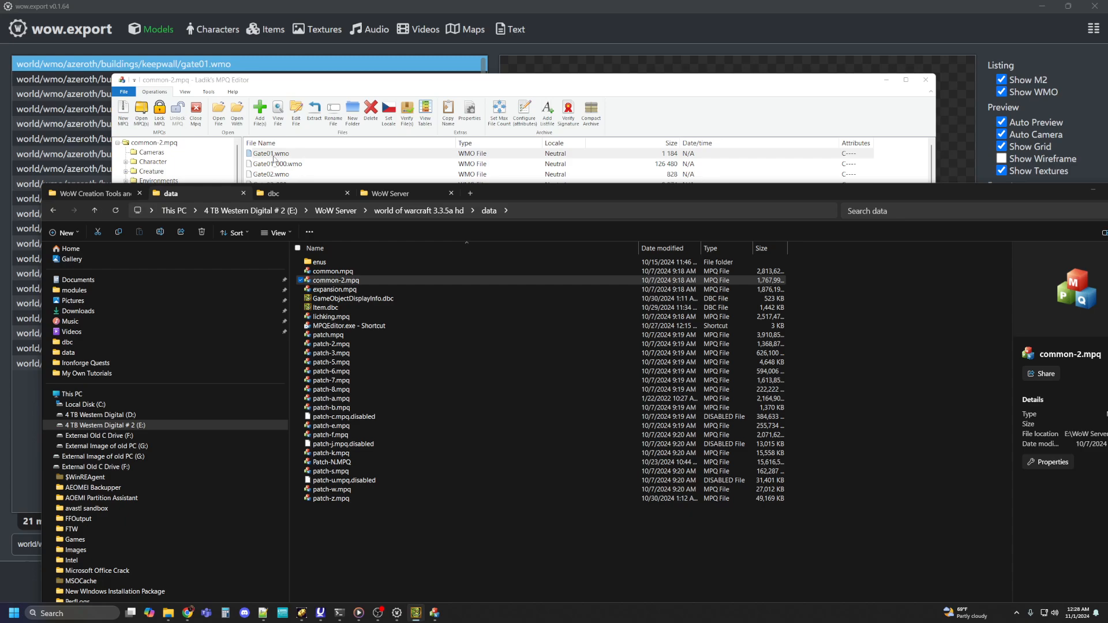
# Step: Extract Gate01.wmo from the archive in MPQ Editor to the data folder of WoW Server\world of warcraft 3.3.5a hd
pyautogui.click(346, 83)
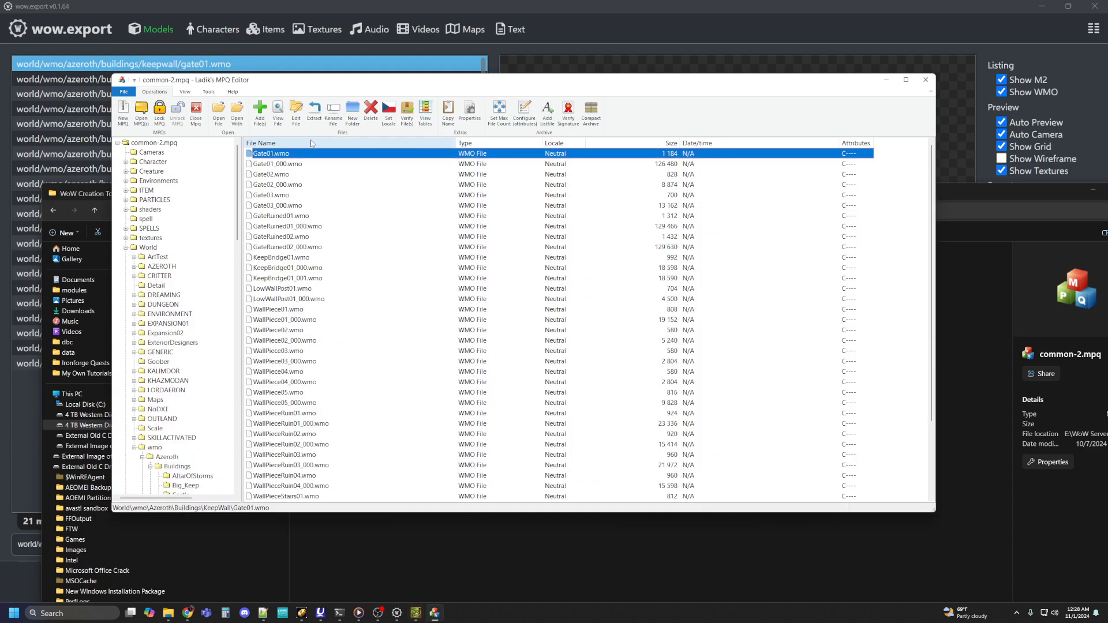
pyautogui.rightClick(267, 157)
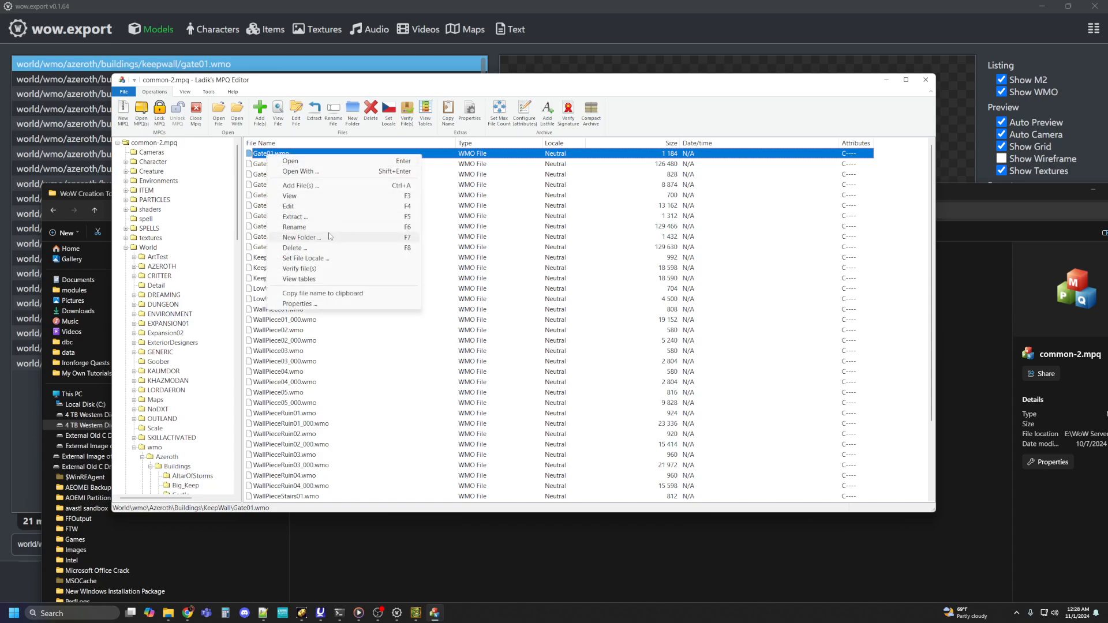
pyautogui.click(305, 218)
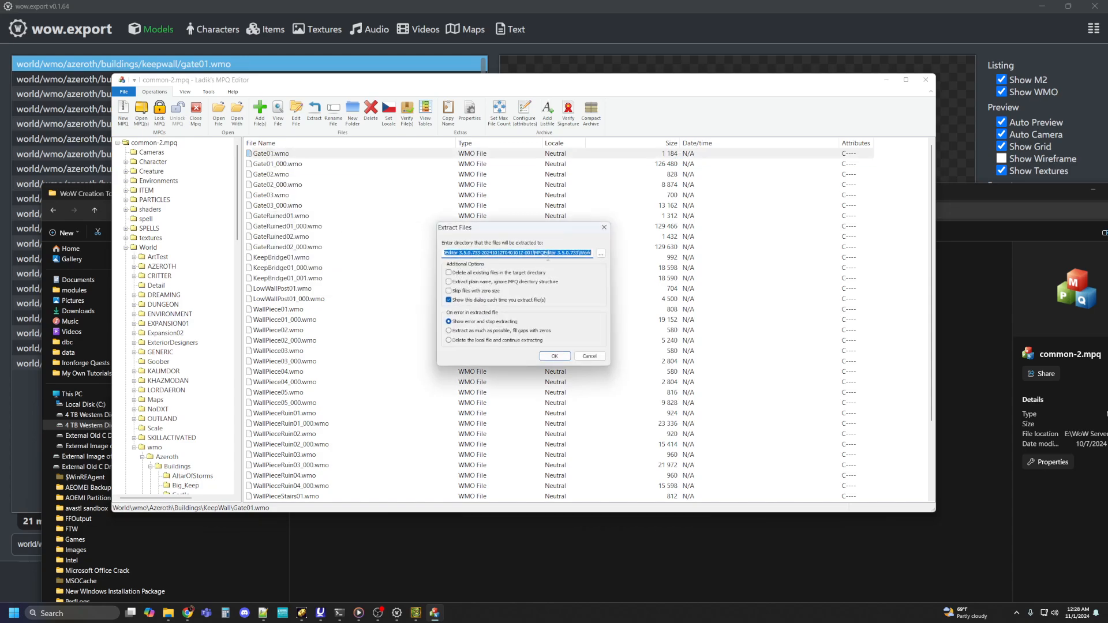
pyautogui.click(601, 254)
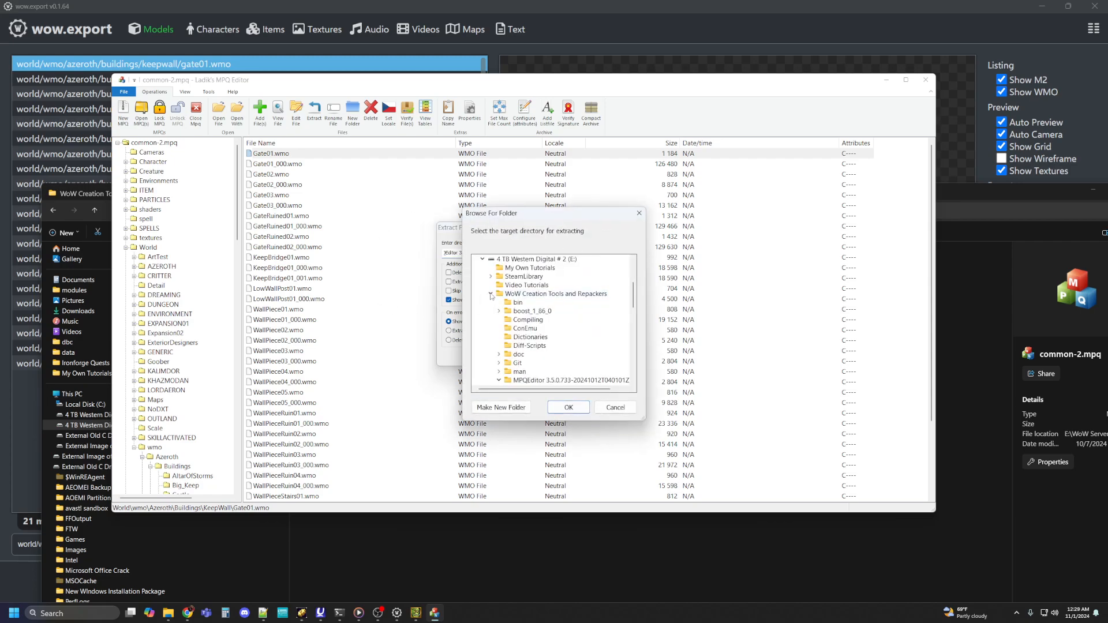
pyautogui.click(490, 293)
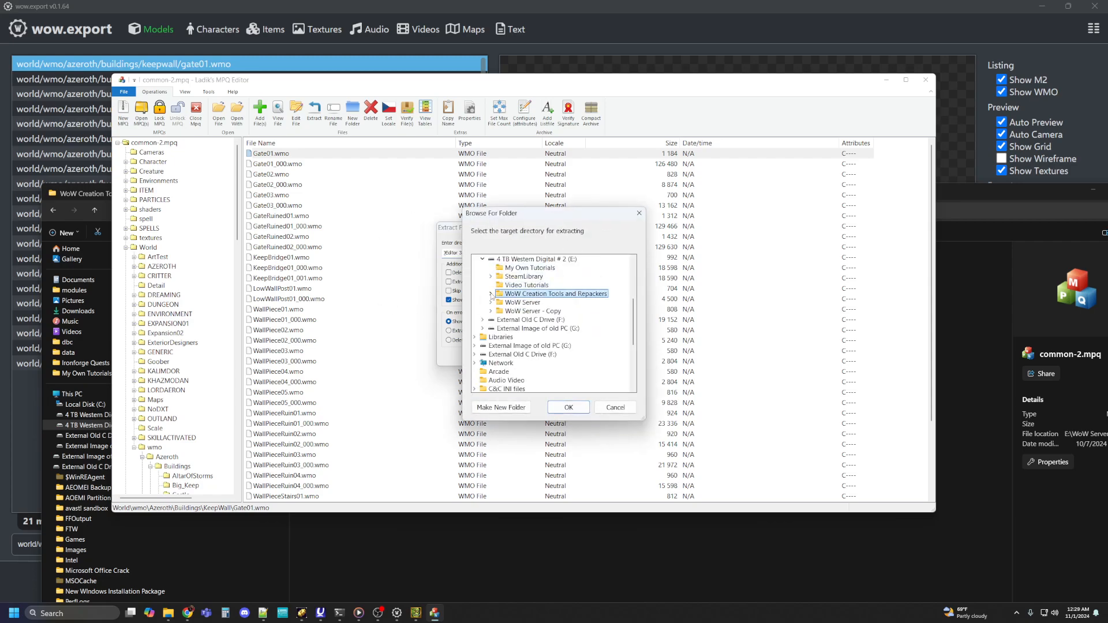
pyautogui.scroll(2, 568, 311)
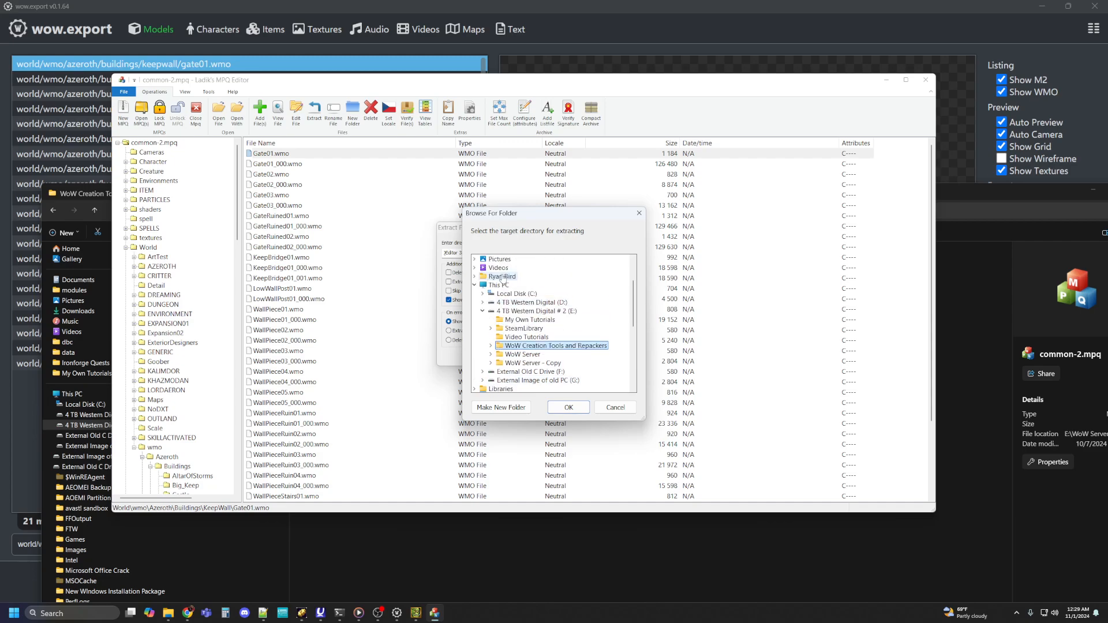
pyautogui.doubleClick(505, 356)
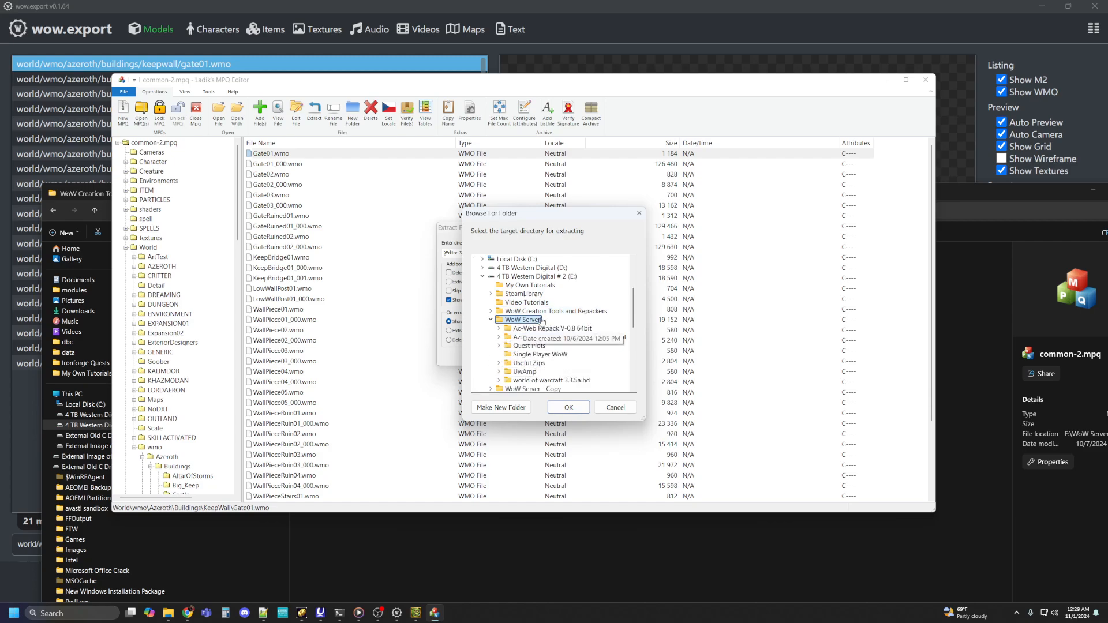
pyautogui.scroll(-1, 516, 357)
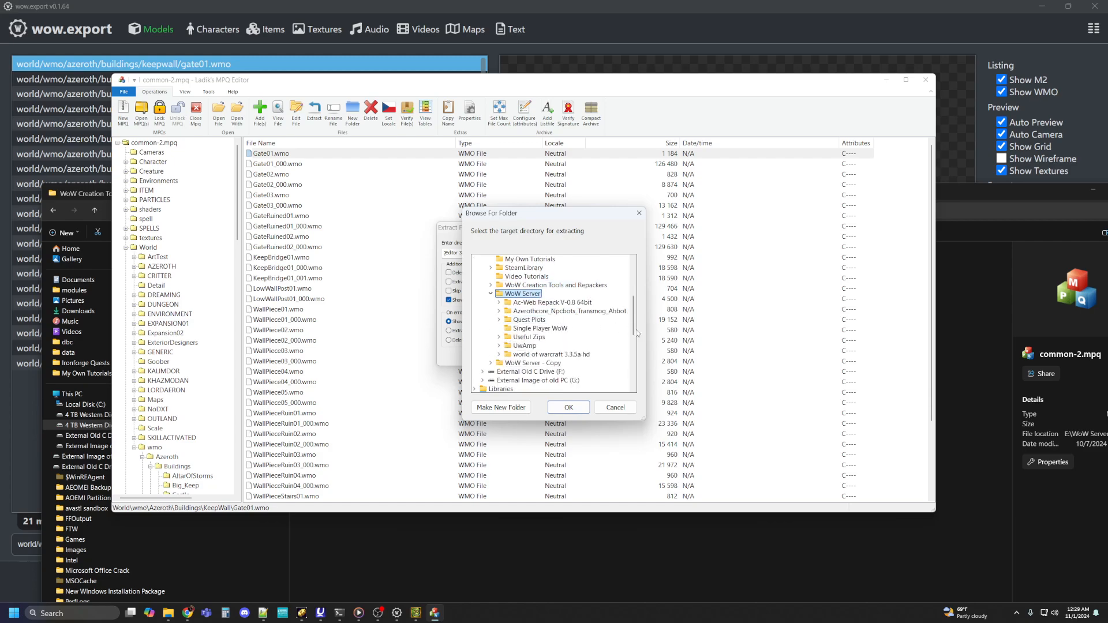
pyautogui.click(518, 357)
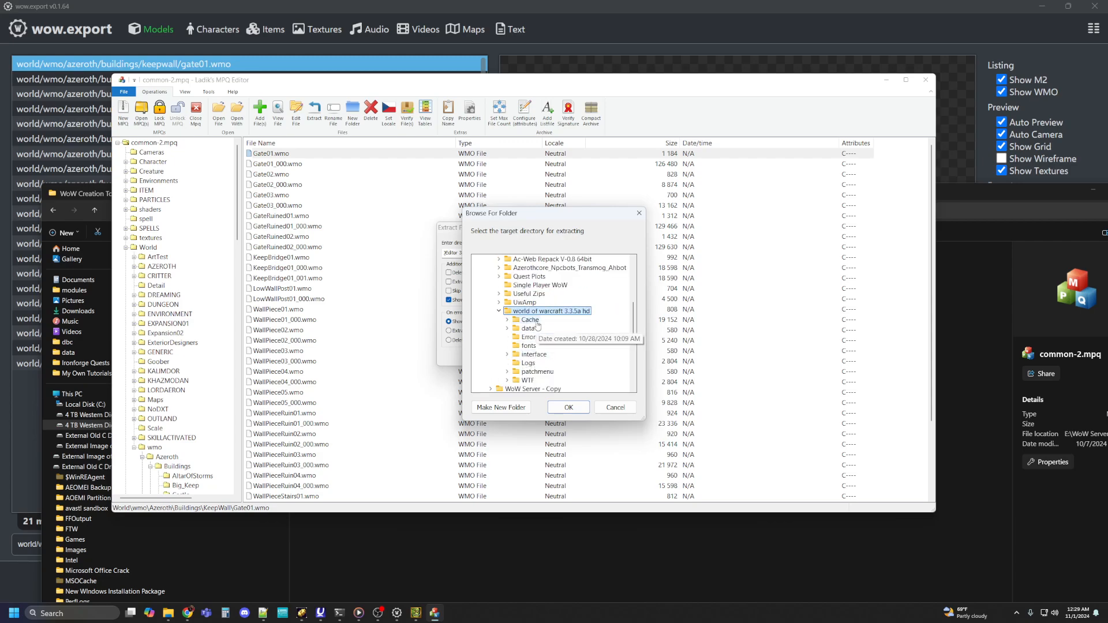
pyautogui.click(522, 330)
pyautogui.scroll(-2, 584, 312)
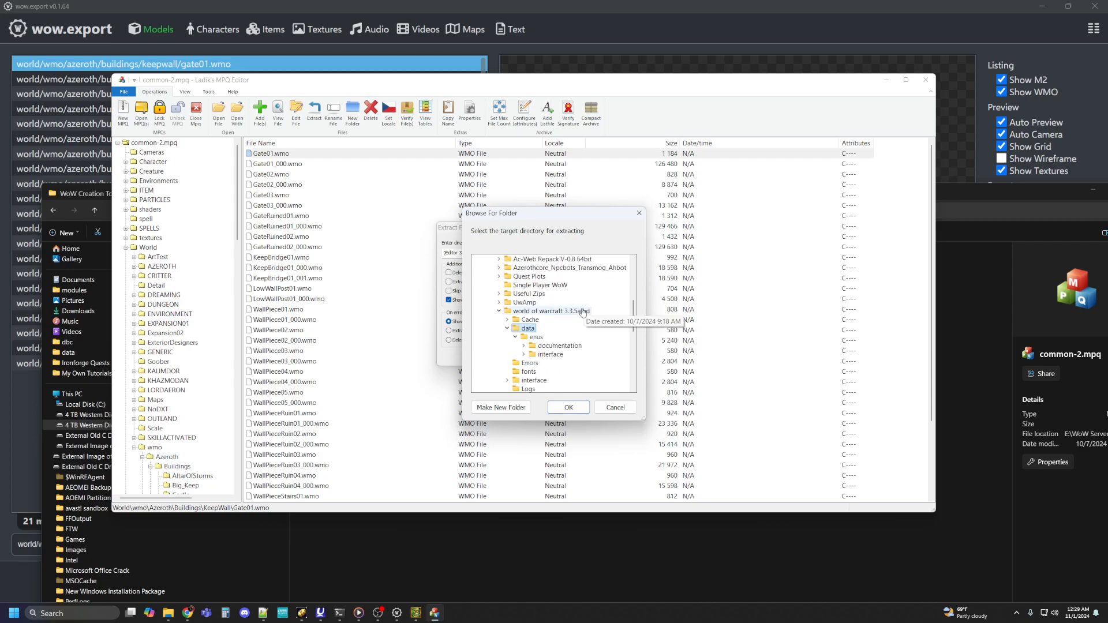
pyautogui.click(568, 408)
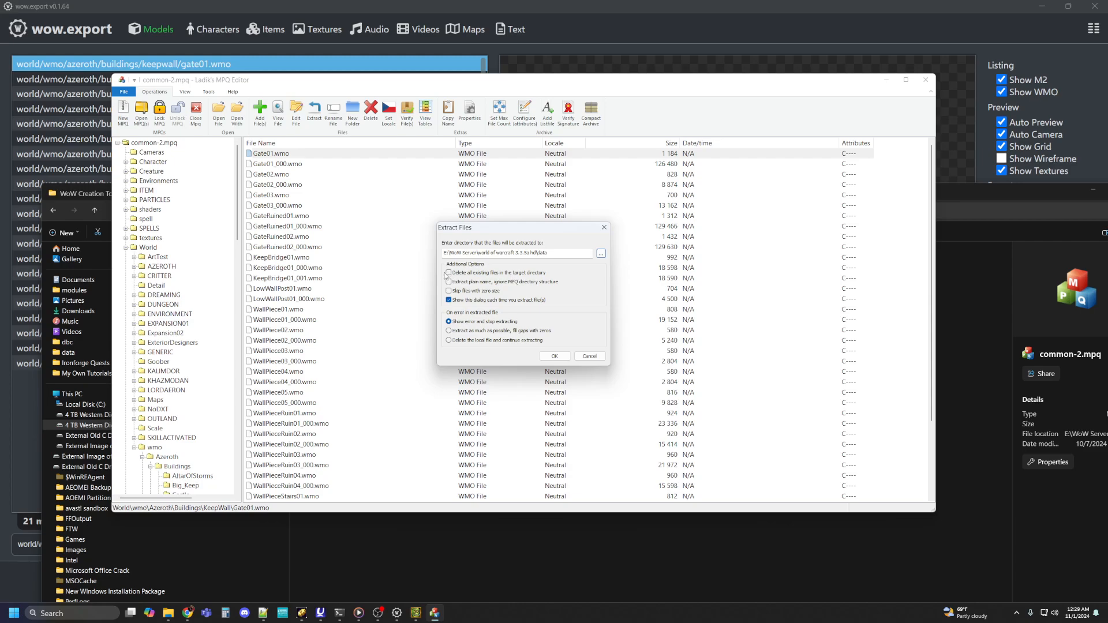
pyautogui.click(548, 356)
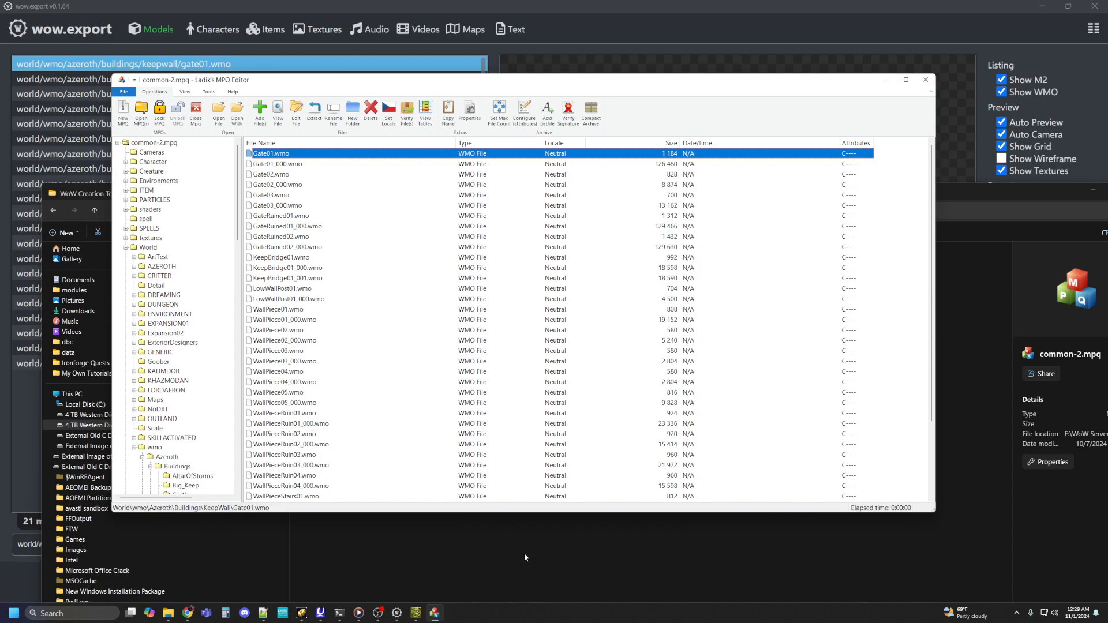
# Step: In File Explorer, browse from the data folder to the extracted World\wmo\Azeroth\Buildings\KeepWall folder
pyautogui.click(168, 612)
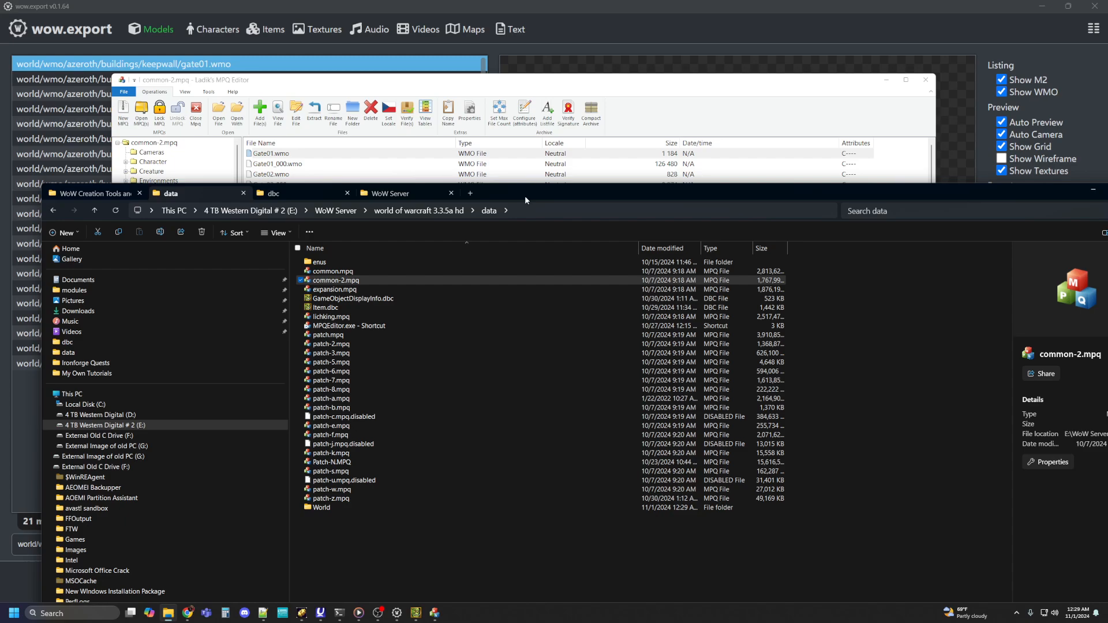
pyautogui.moveTo(524, 196); pyautogui.dragTo(515, 94)
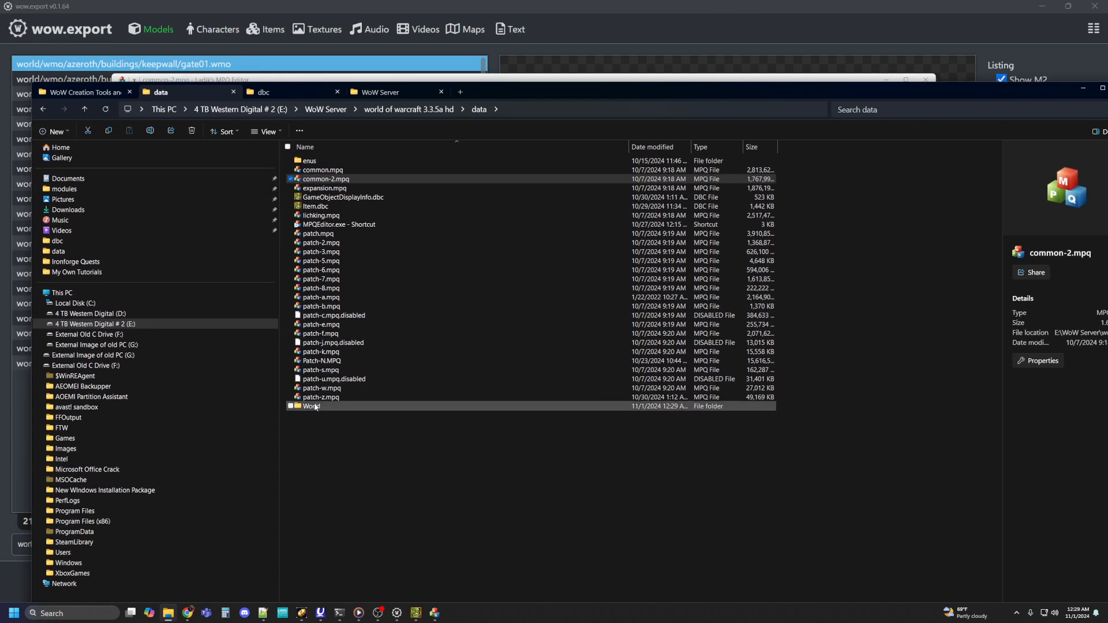
pyautogui.doubleClick(315, 407)
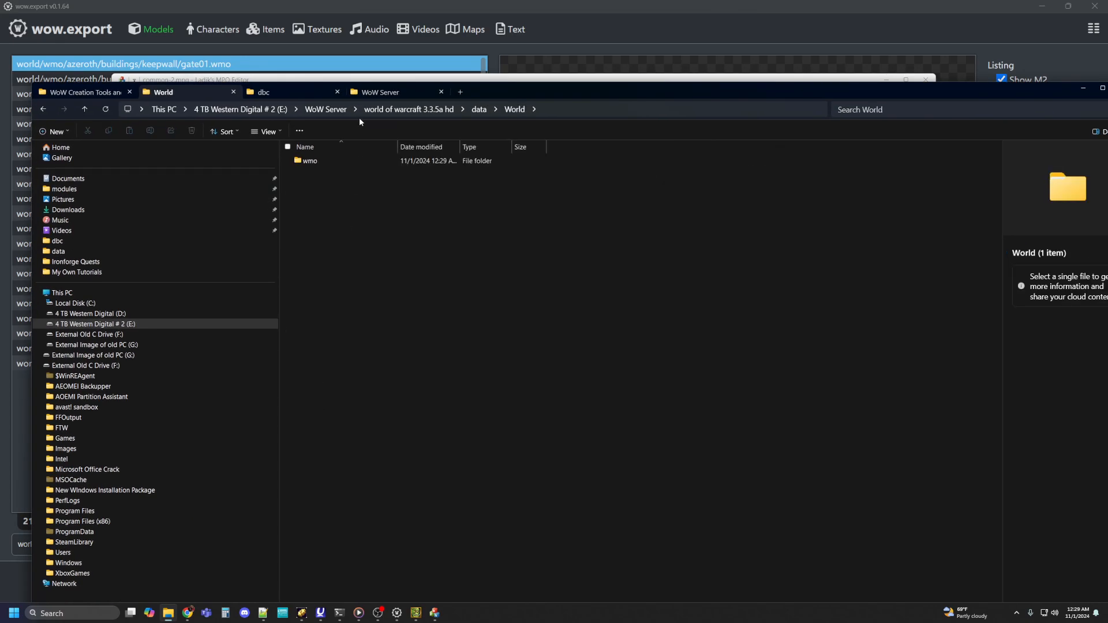
pyautogui.doubleClick(306, 161)
pyautogui.doubleClick(307, 161)
pyautogui.doubleClick(308, 161)
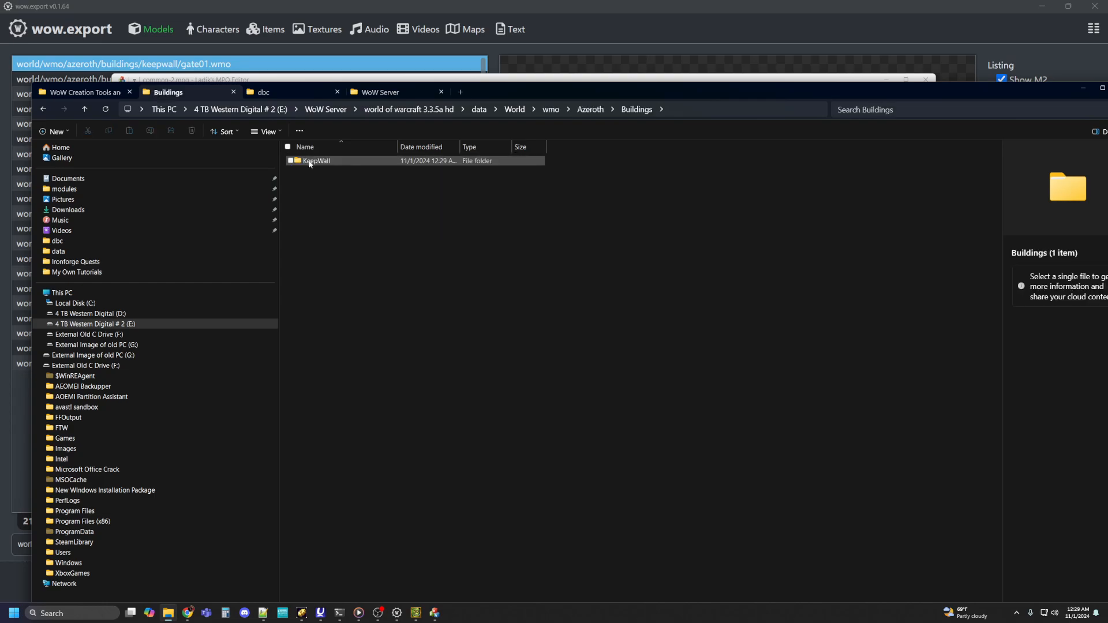
pyautogui.doubleClick(310, 161)
# Step: Copy the full path of the extracted Gate01.wmo file, and minimize the File Explorer window
pyautogui.rightClick(310, 163)
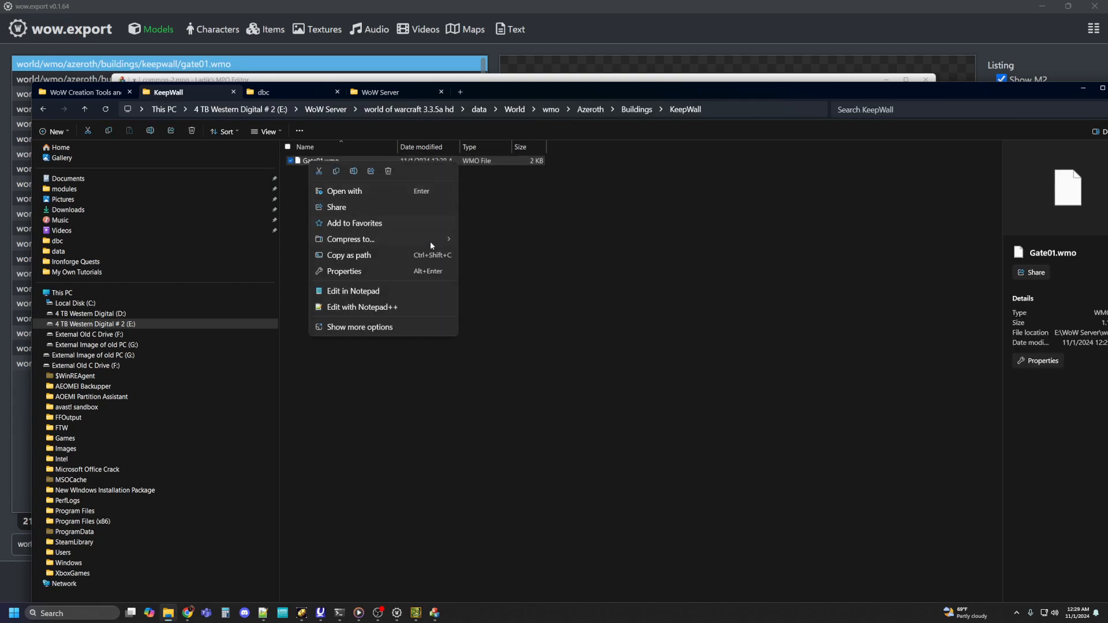
pyautogui.click(353, 255)
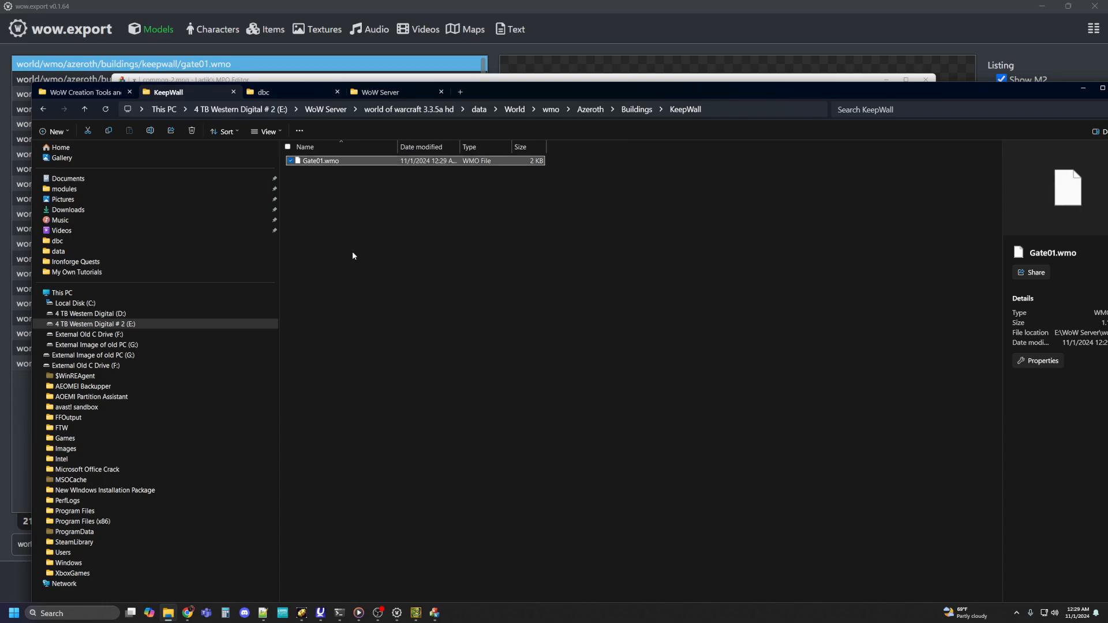
pyautogui.rightClick(313, 162)
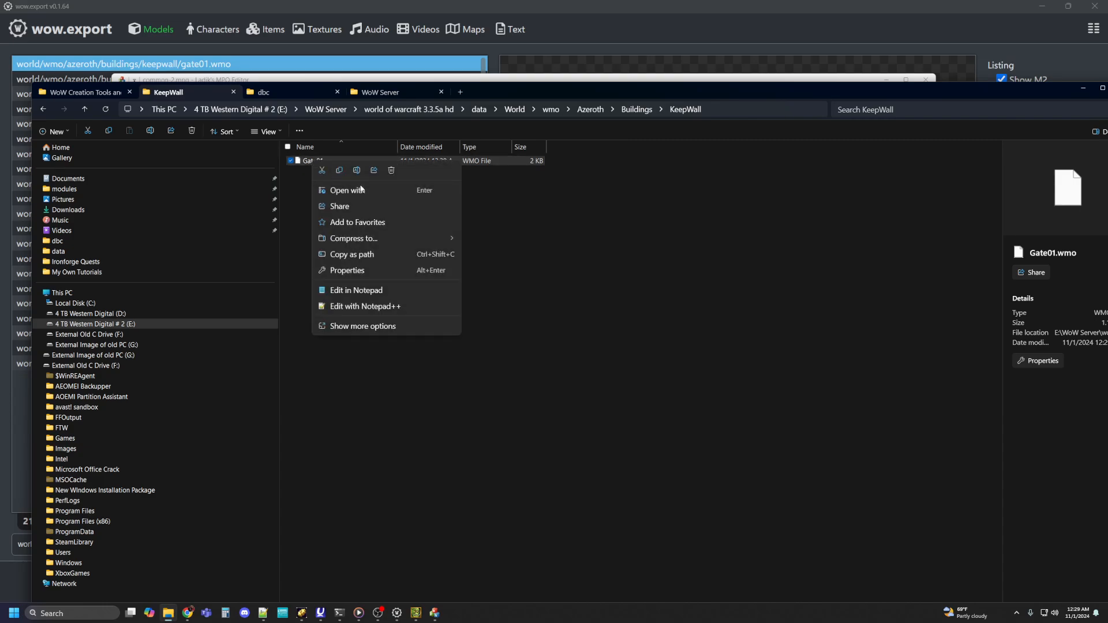
pyautogui.click(382, 254)
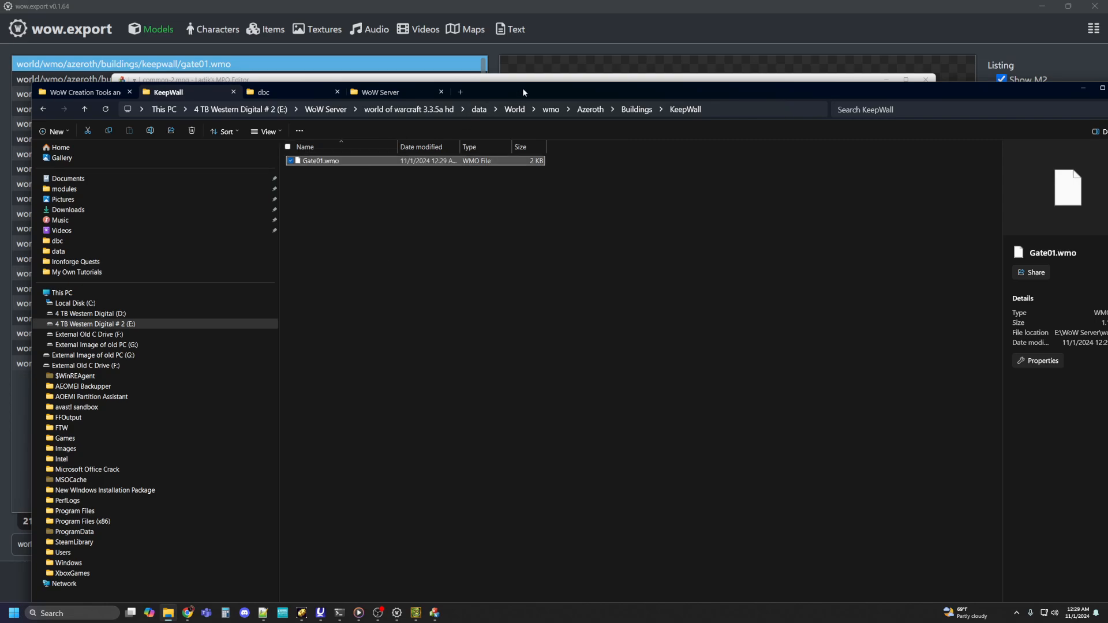
pyautogui.click(1081, 90)
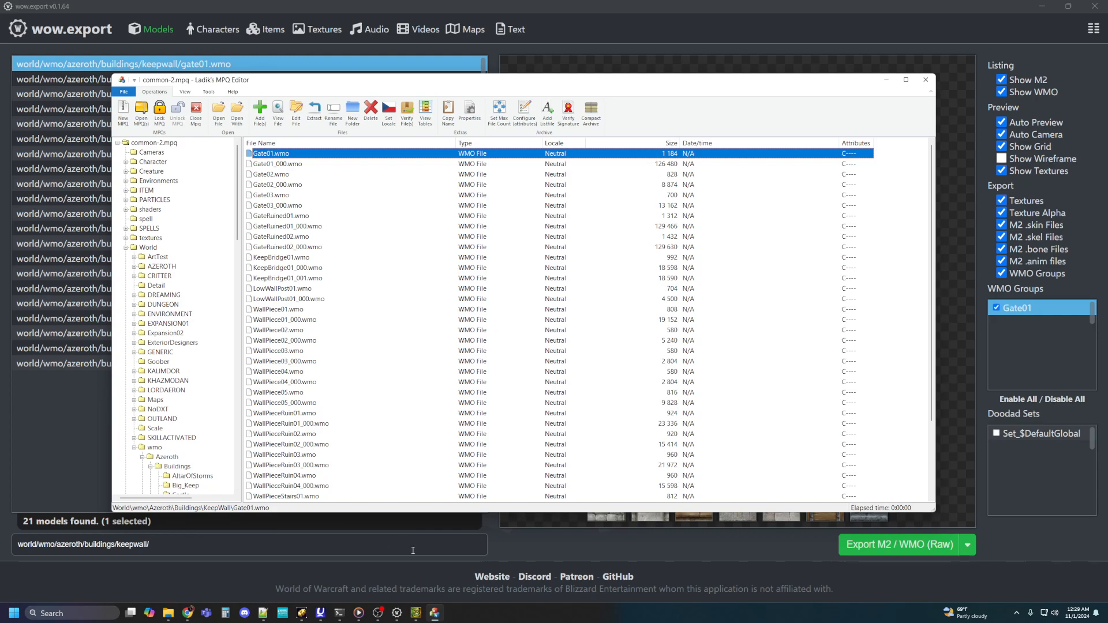
# Step: Switch to WDBX Editor, add a row at the end of GameObjectDisplayInfo.dbc and paste the copied path as its ModelName
pyautogui.moveTo(416, 614)
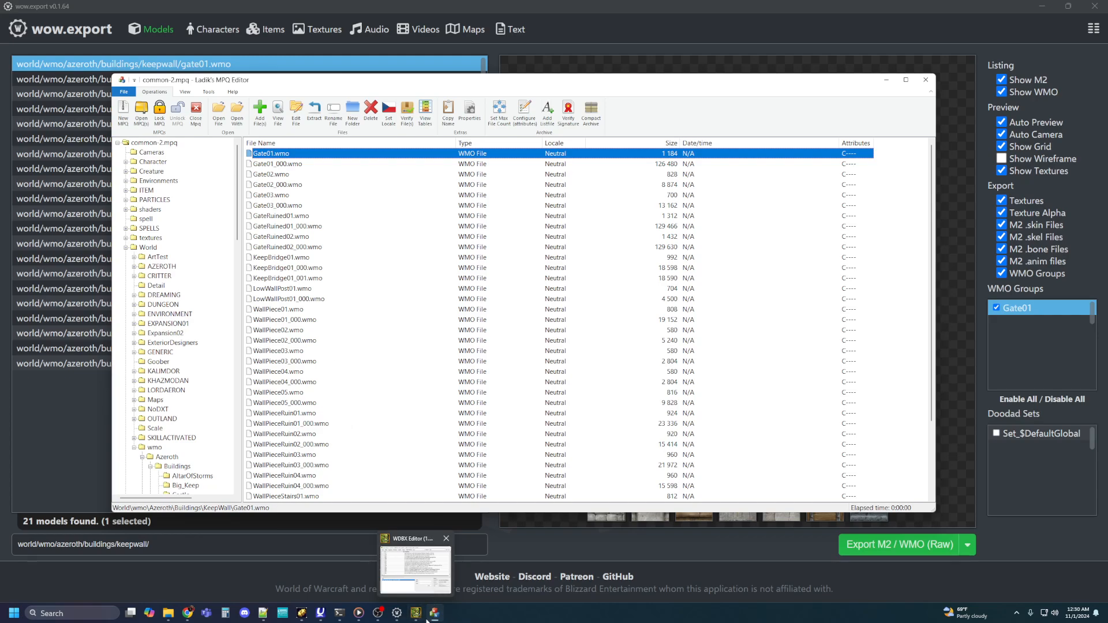
pyautogui.click(415, 616)
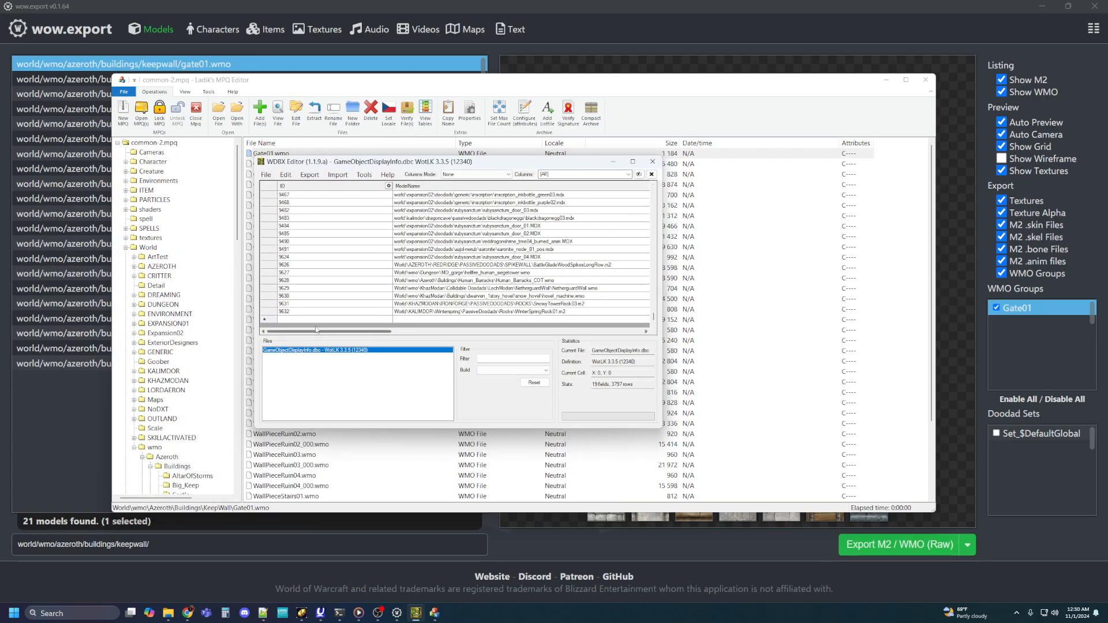
pyautogui.click(269, 320)
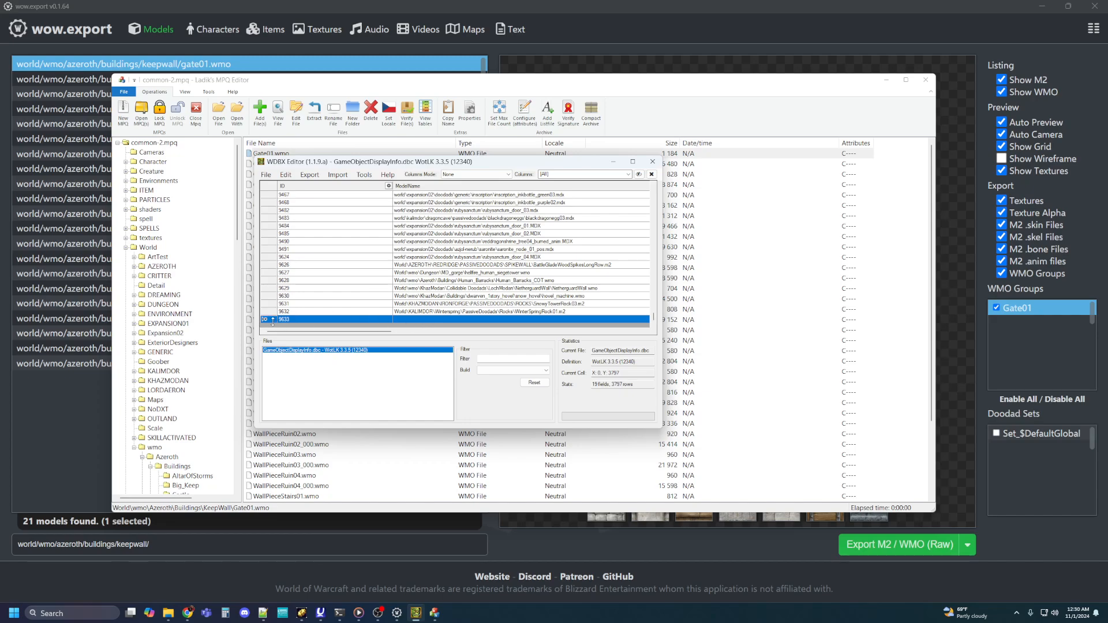
pyautogui.click(404, 320)
pyautogui.rightClick(403, 322)
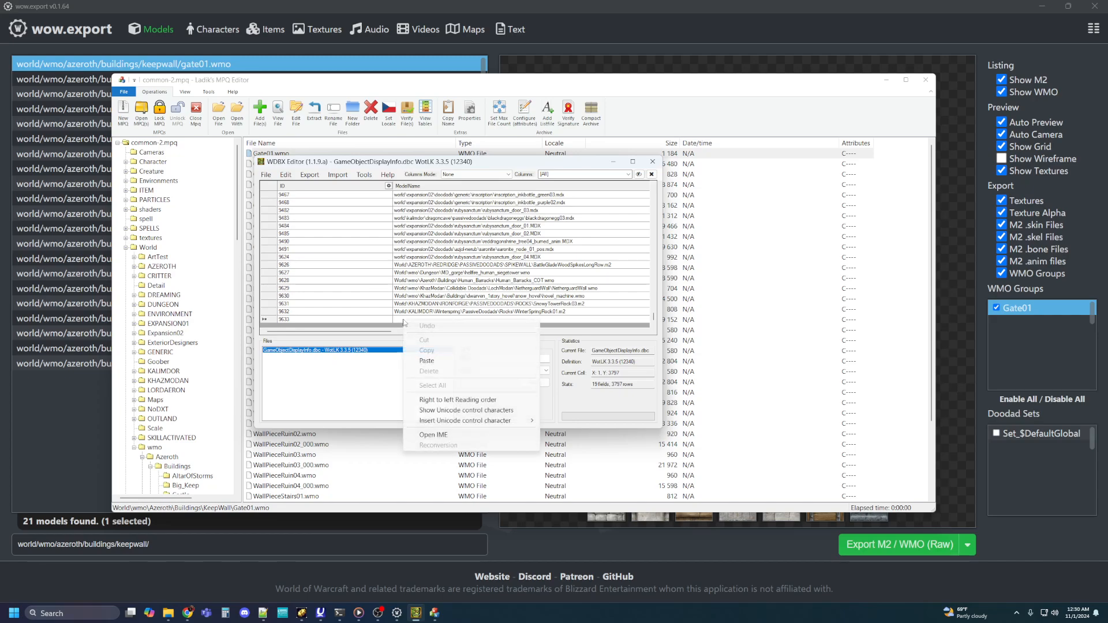
pyautogui.click(443, 361)
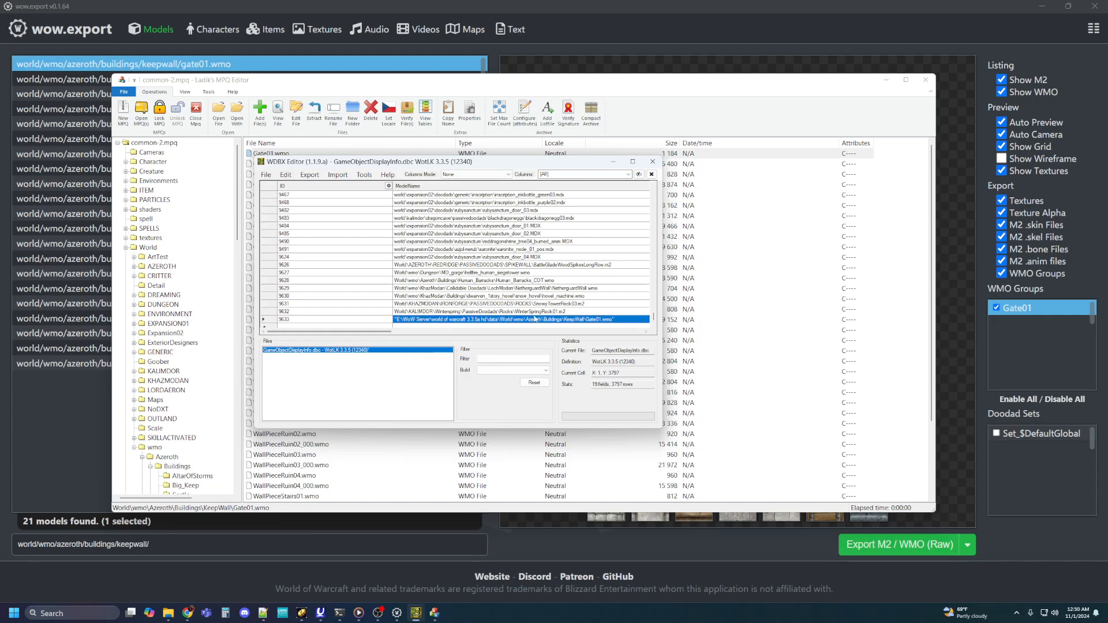
# Step: Trim the new row's ModelName to World\wmo\Azeroth\Buildings\KeepWall\Gate01.wmo, removing the quotation marks and everything before World
pyautogui.click(620, 319)
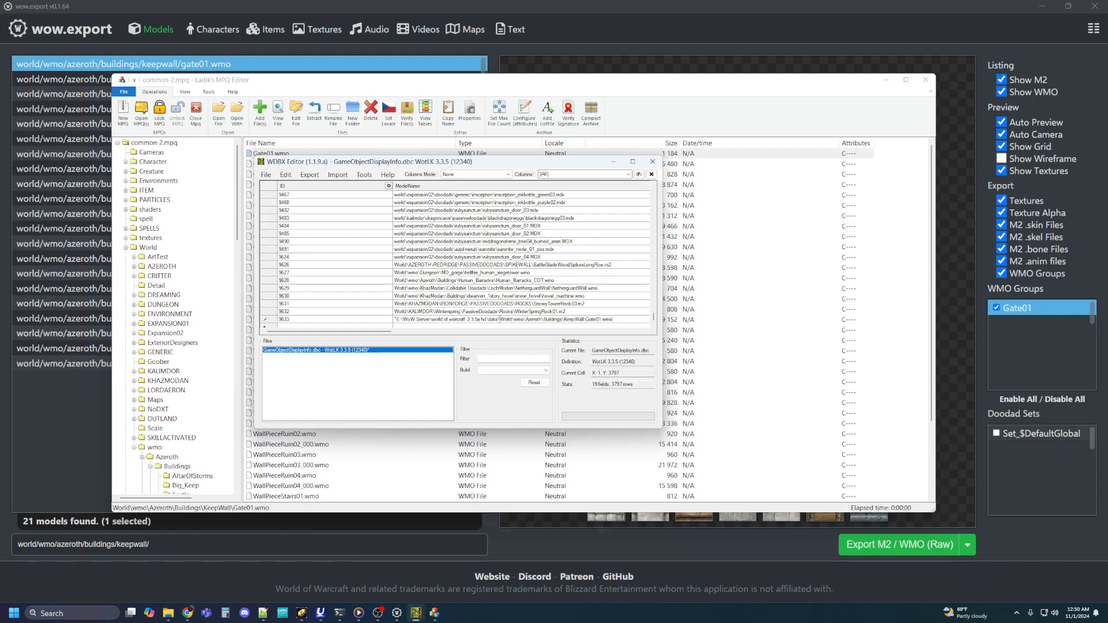
pyautogui.moveTo(499, 319); pyautogui.dragTo(378, 320)
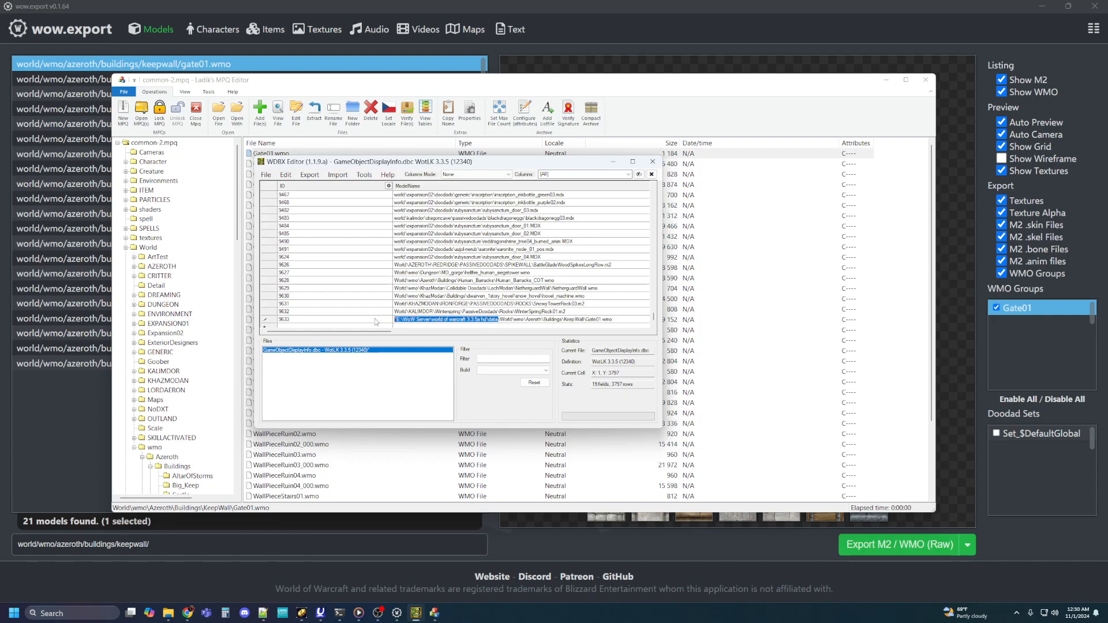
pyautogui.press('BackSpace')
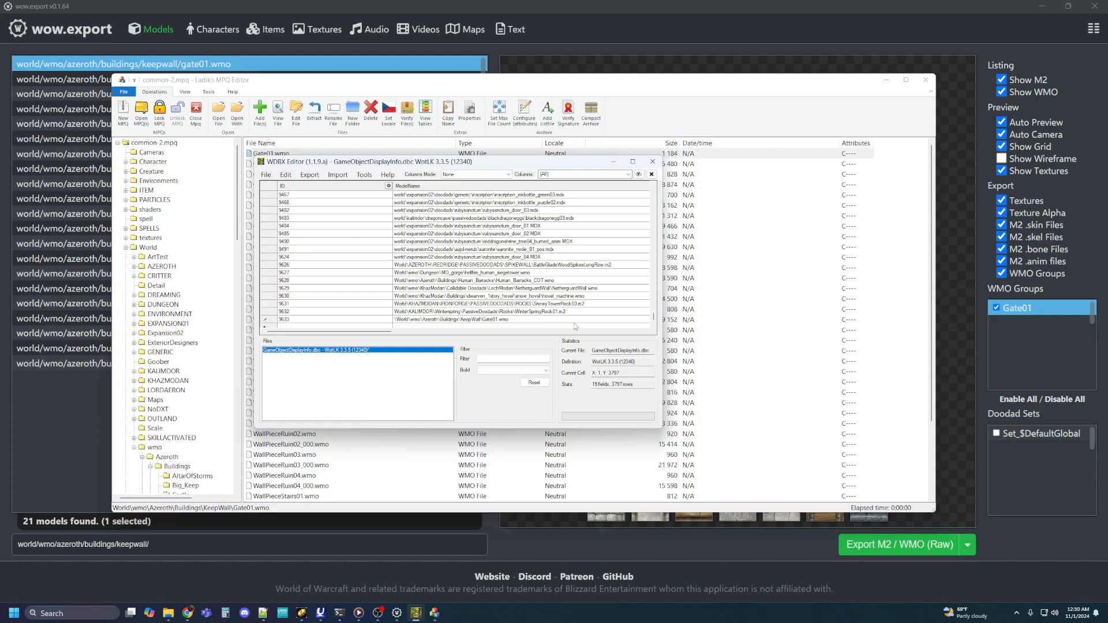
pyautogui.press('Delete')
# Step: Move the MPQ Editor and WDBX Editor windows apart, and examine the new row's remaining columns through ObjectEffectPackageID
pyautogui.moveTo(486, 164); pyautogui.dragTo(535, 103)
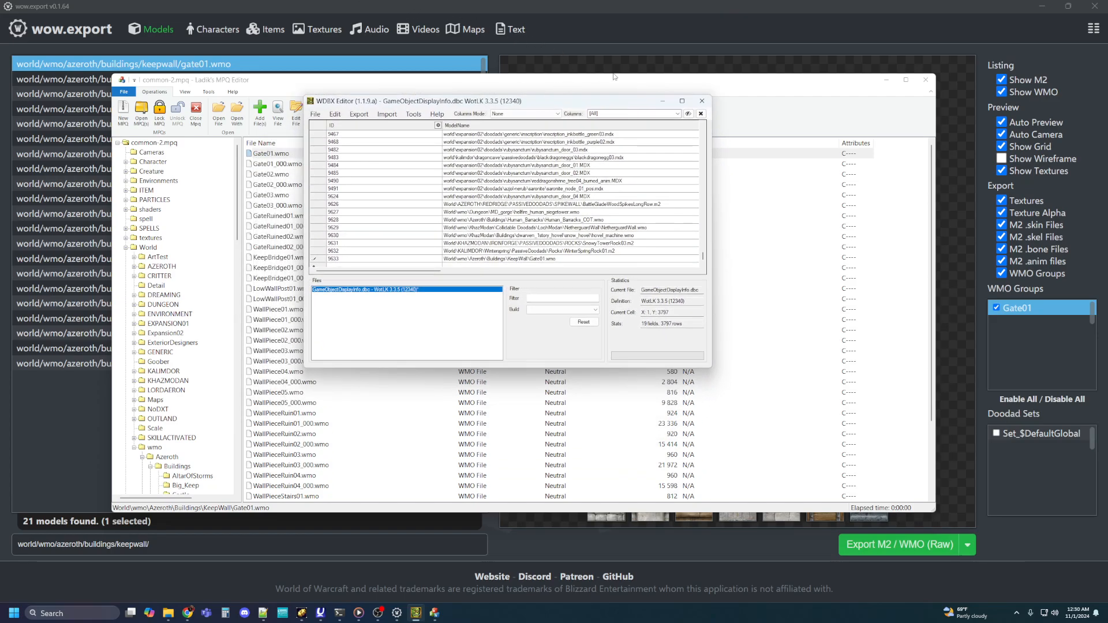
pyautogui.moveTo(590, 82); pyautogui.dragTo(869, 211)
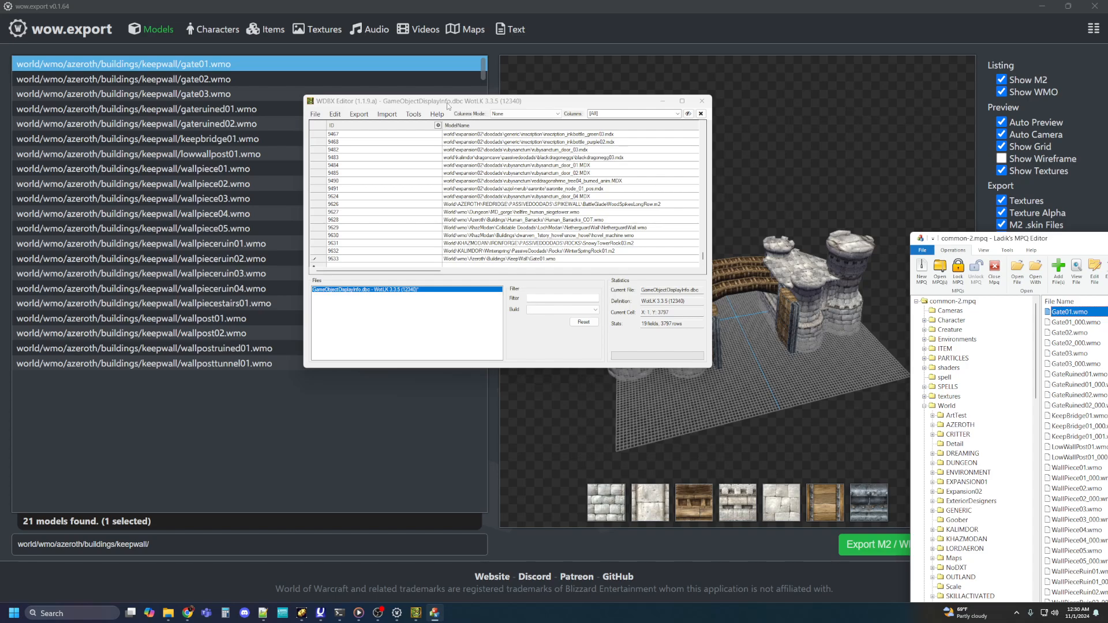
pyautogui.moveTo(559, 102); pyautogui.dragTo(521, 13)
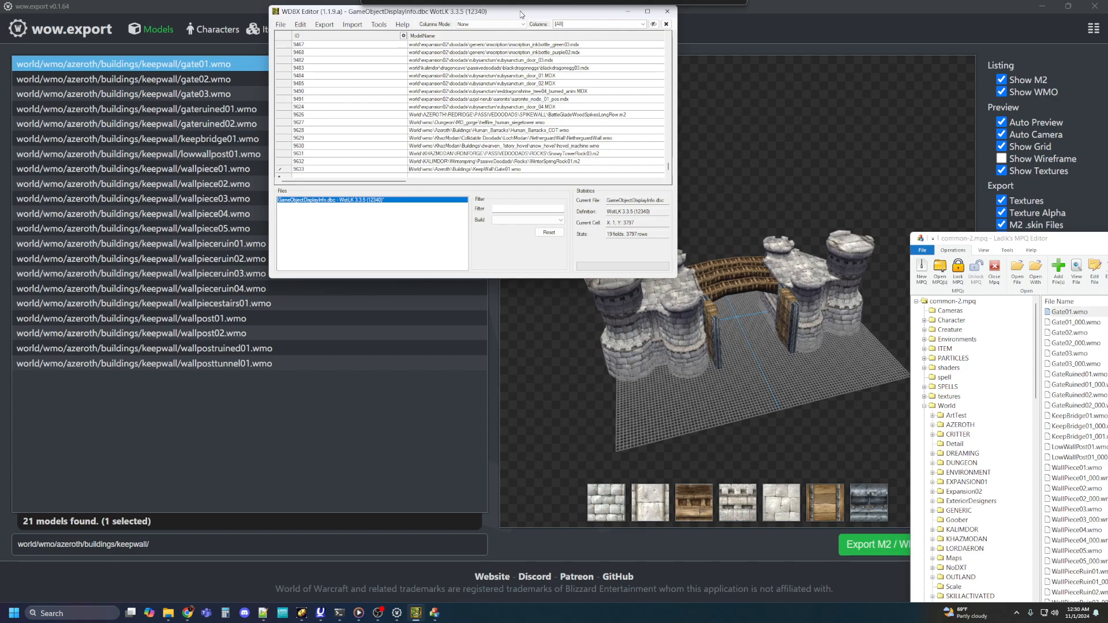
pyautogui.moveTo(385, 180); pyautogui.dragTo(642, 185)
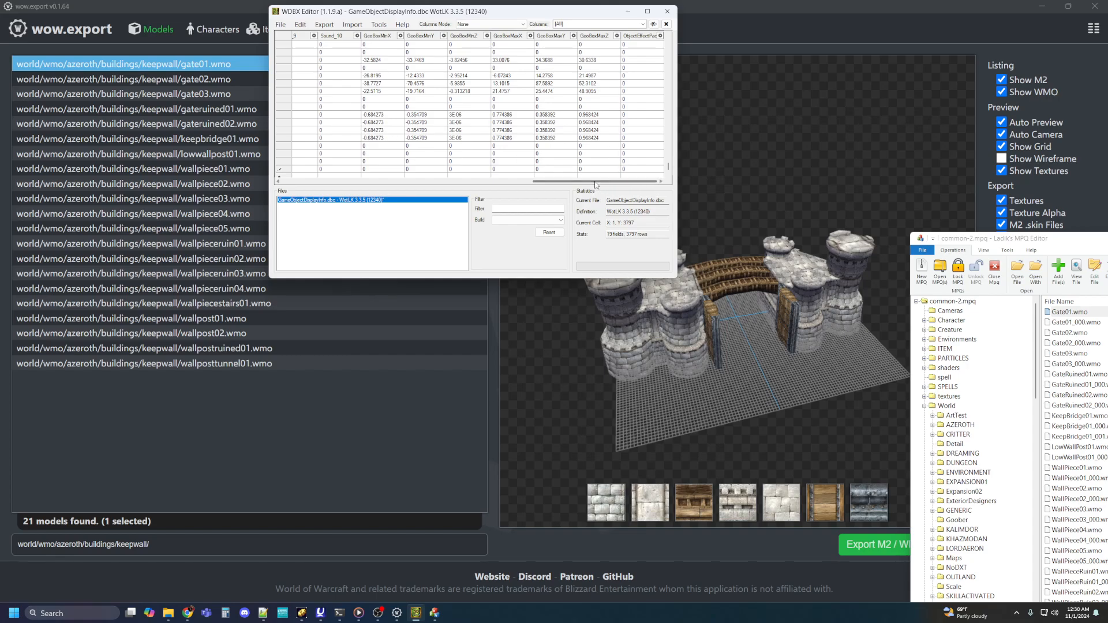
pyautogui.moveTo(594, 183); pyautogui.dragTo(328, 180)
# Step: Save GameObjectDisplayInfo.dbc, and close both WDBX Editor and MPQ Editor
pyautogui.click(280, 25)
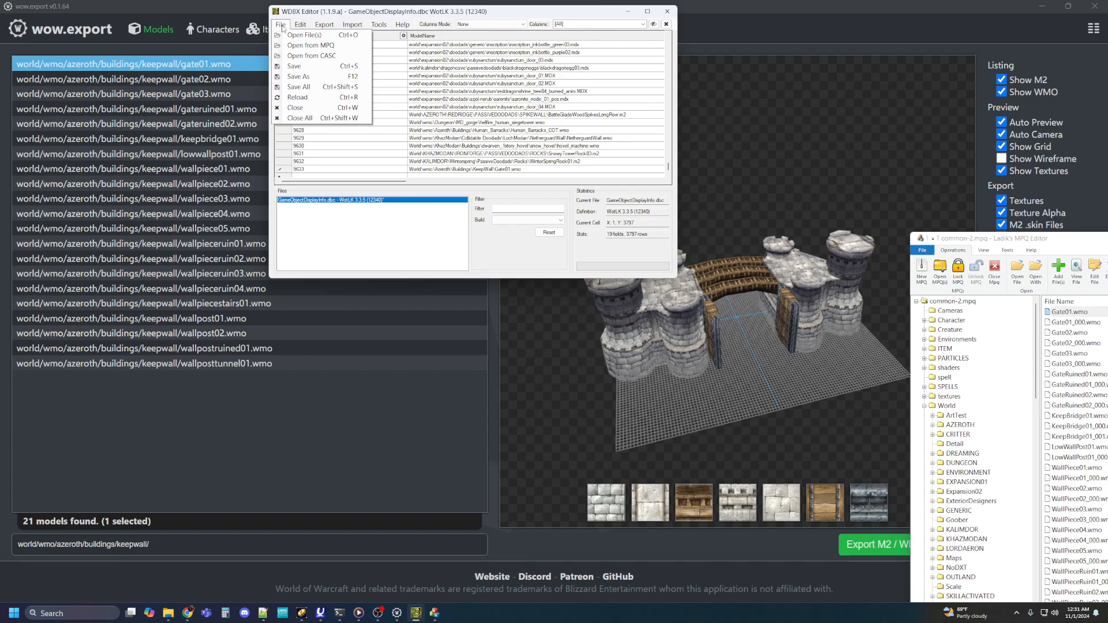
pyautogui.click(291, 71)
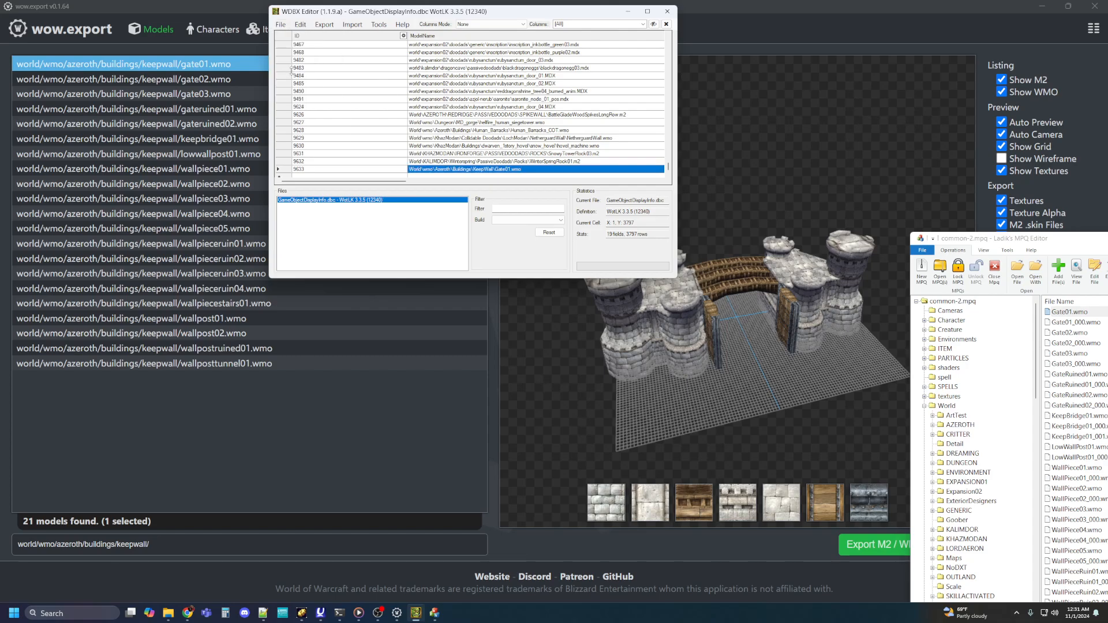
pyautogui.click(667, 12)
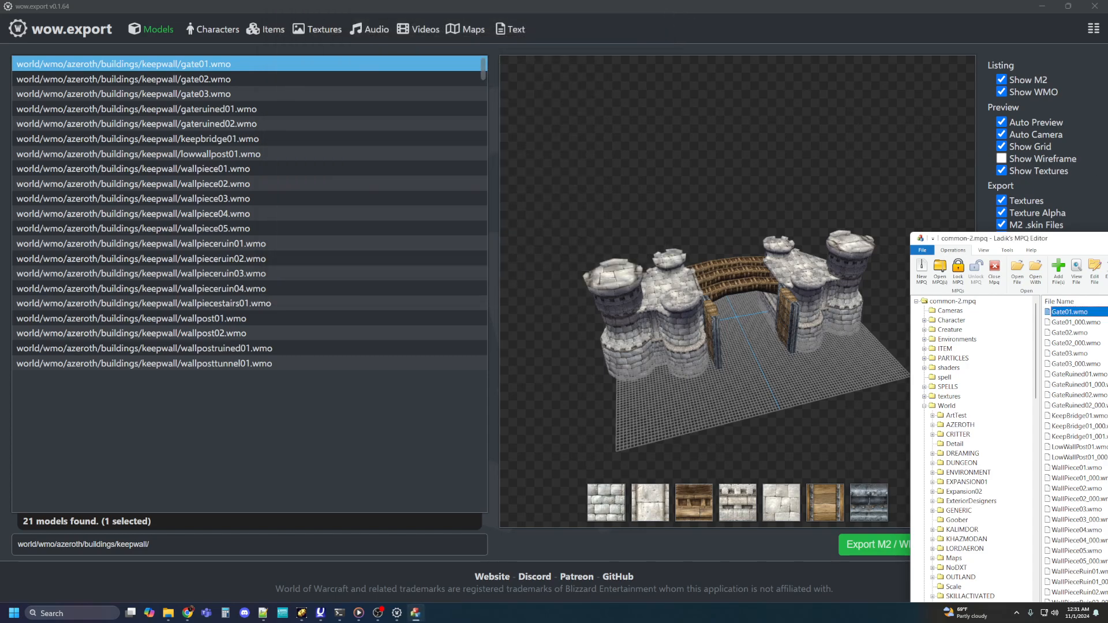
pyautogui.moveTo(1107, 241); pyautogui.dragTo(526, 151)
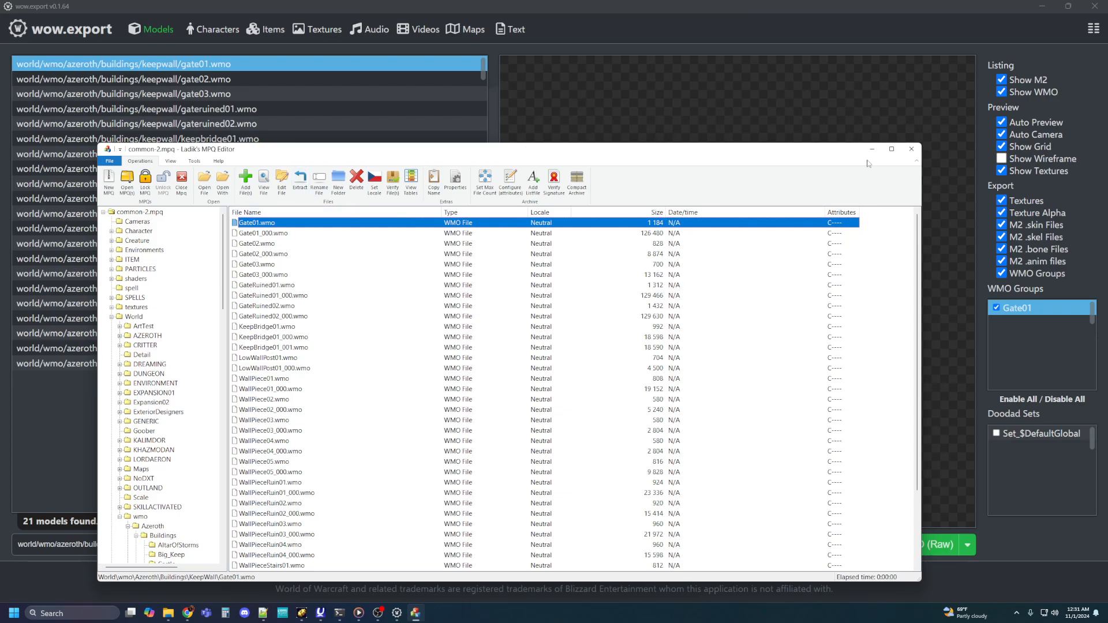
pyautogui.click(912, 149)
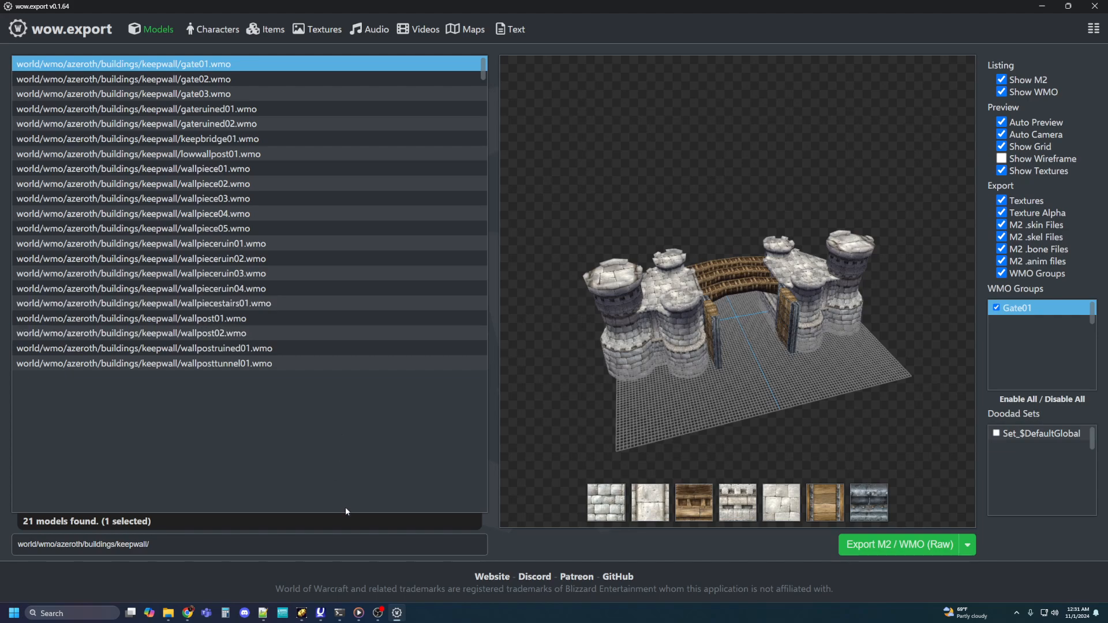
# Step: Switch to phpMyAdmin in Chrome and log in as root by entering the account password
pyautogui.click(321, 613)
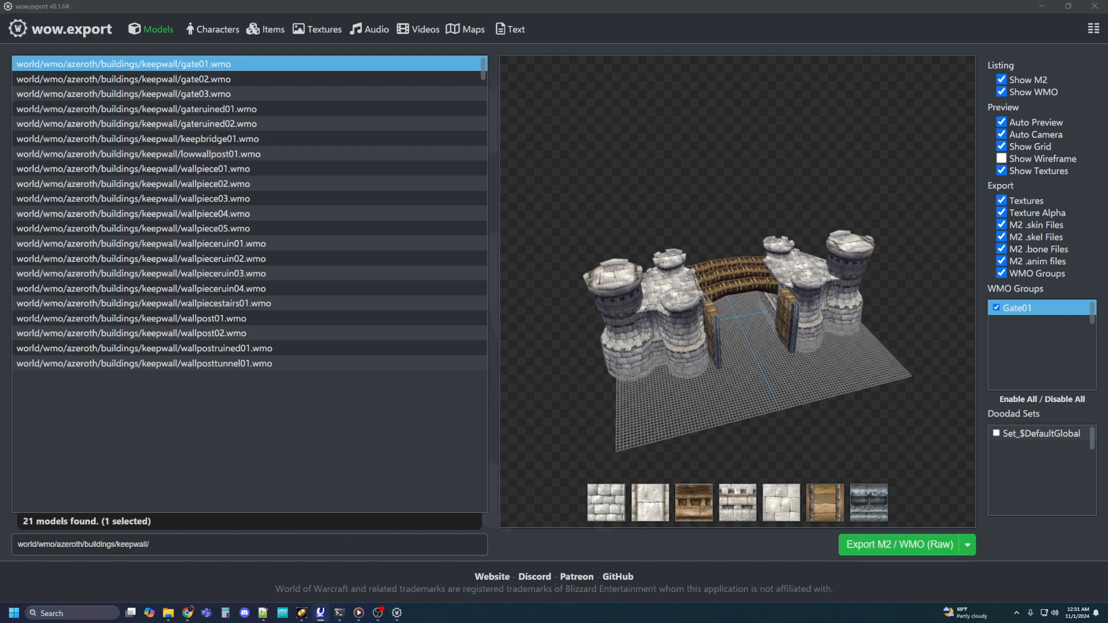
pyautogui.click(187, 613)
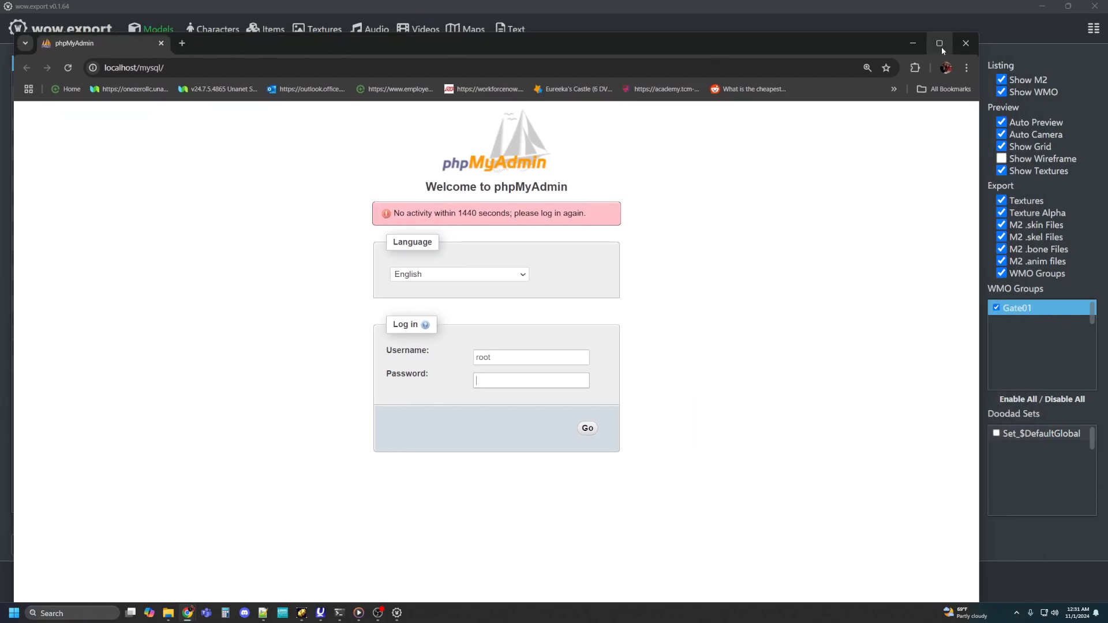
pyautogui.click(939, 44)
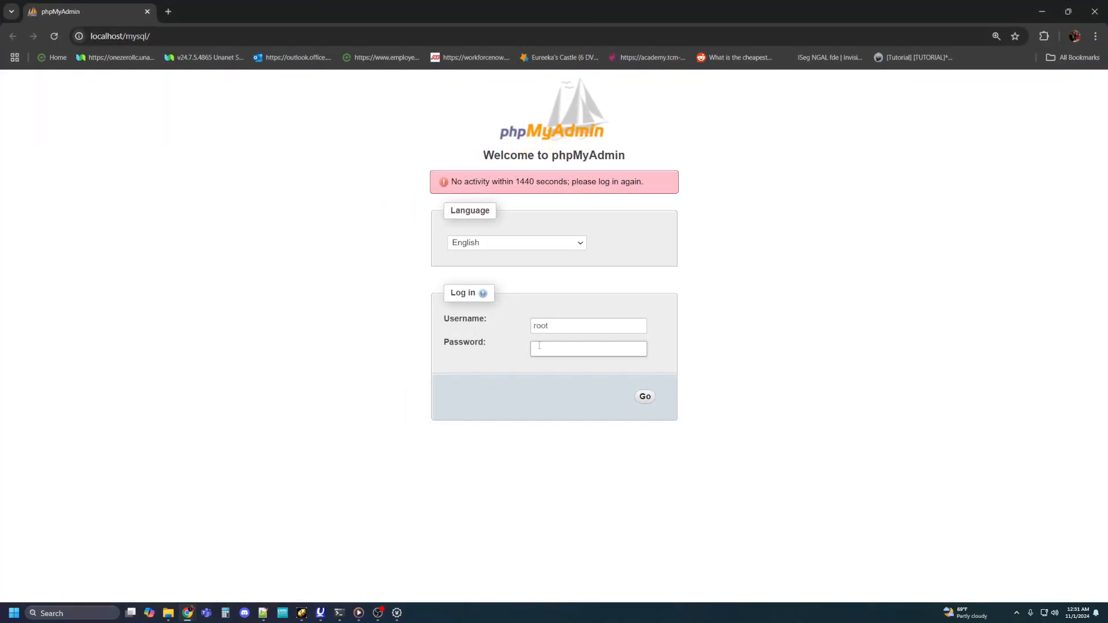
pyautogui.write('•••••••••••••••••••••••')
pyautogui.press('Return')
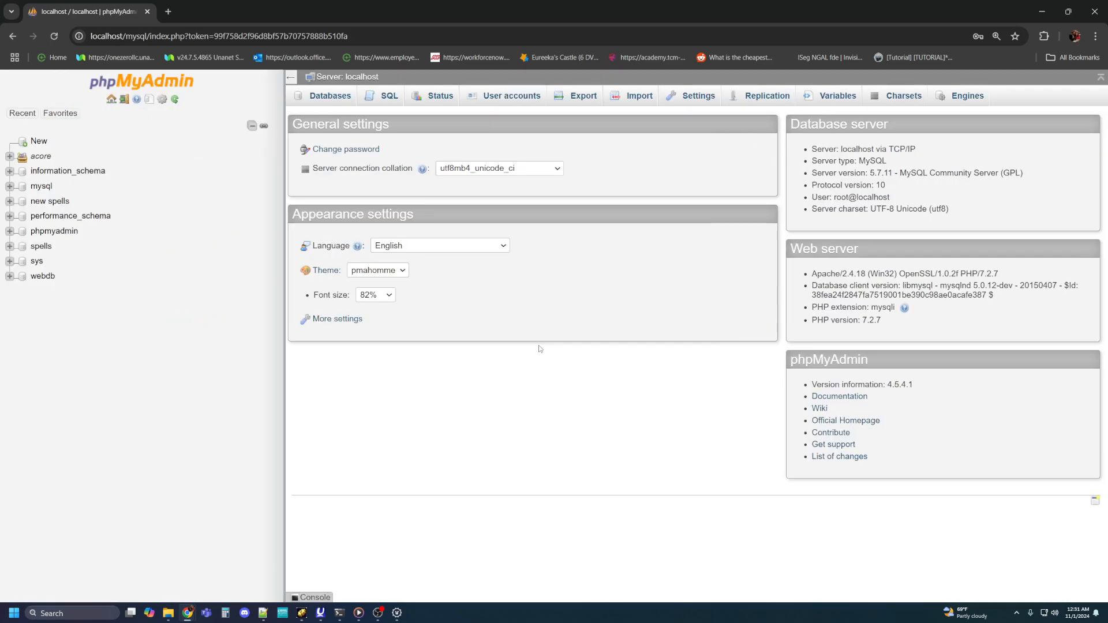
# Step: Open the acore_world database under acore and filter its table list by gameobject
pyautogui.click(9, 157)
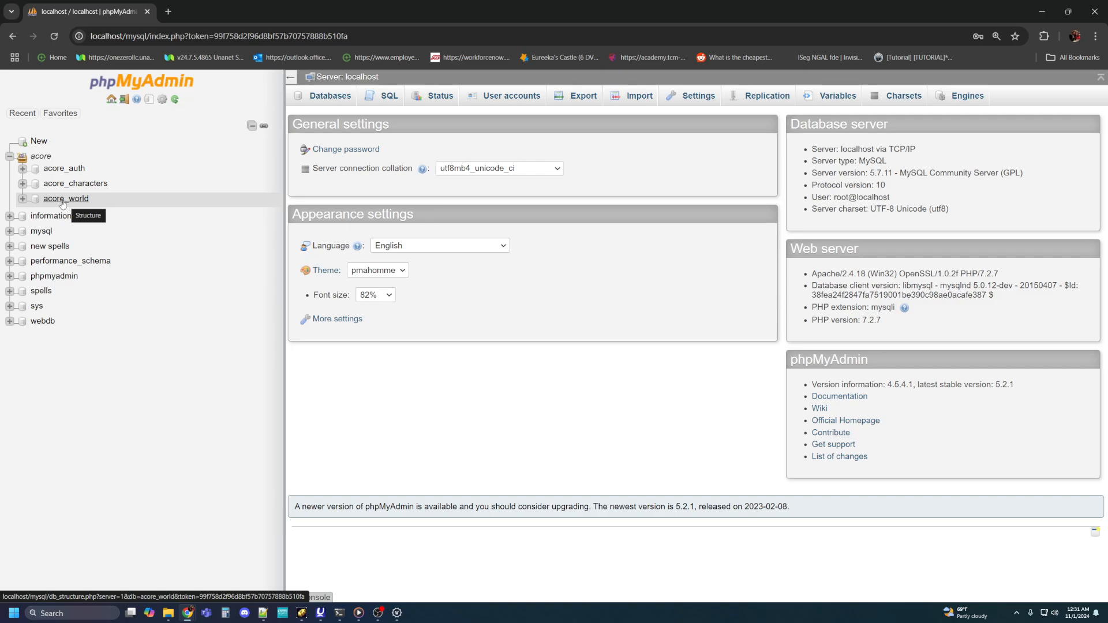
pyautogui.click(22, 199)
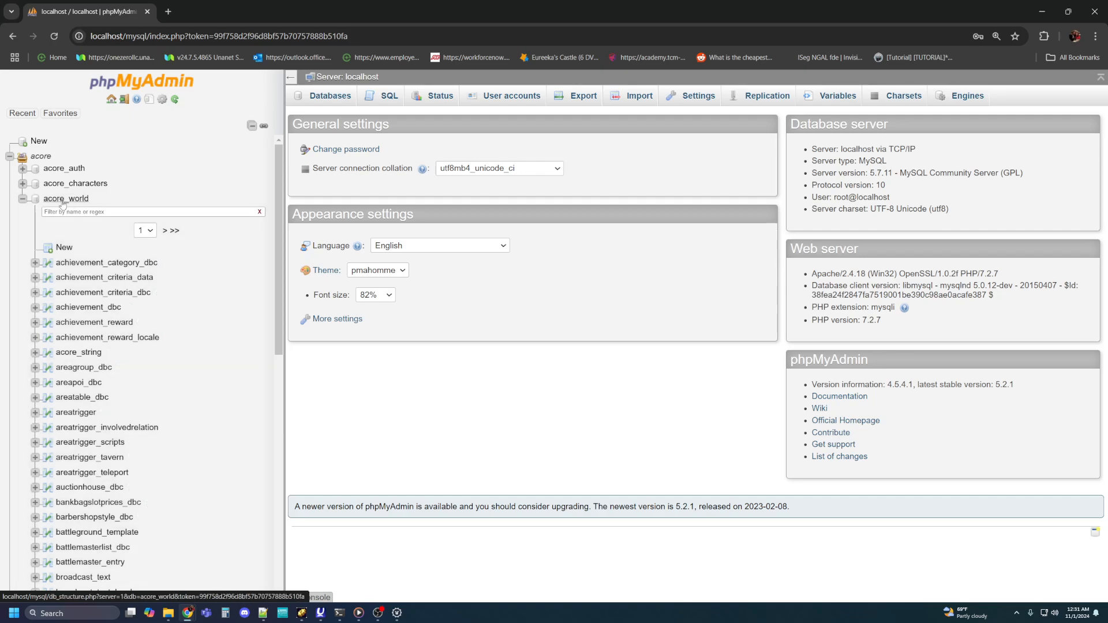
pyautogui.click(63, 200)
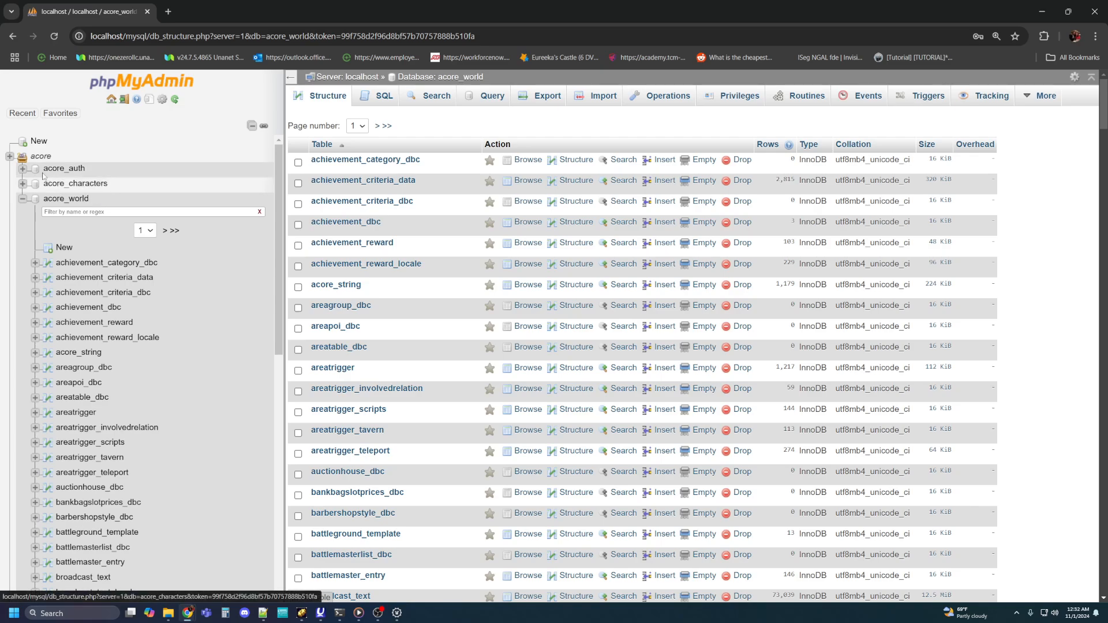
pyautogui.click(52, 211)
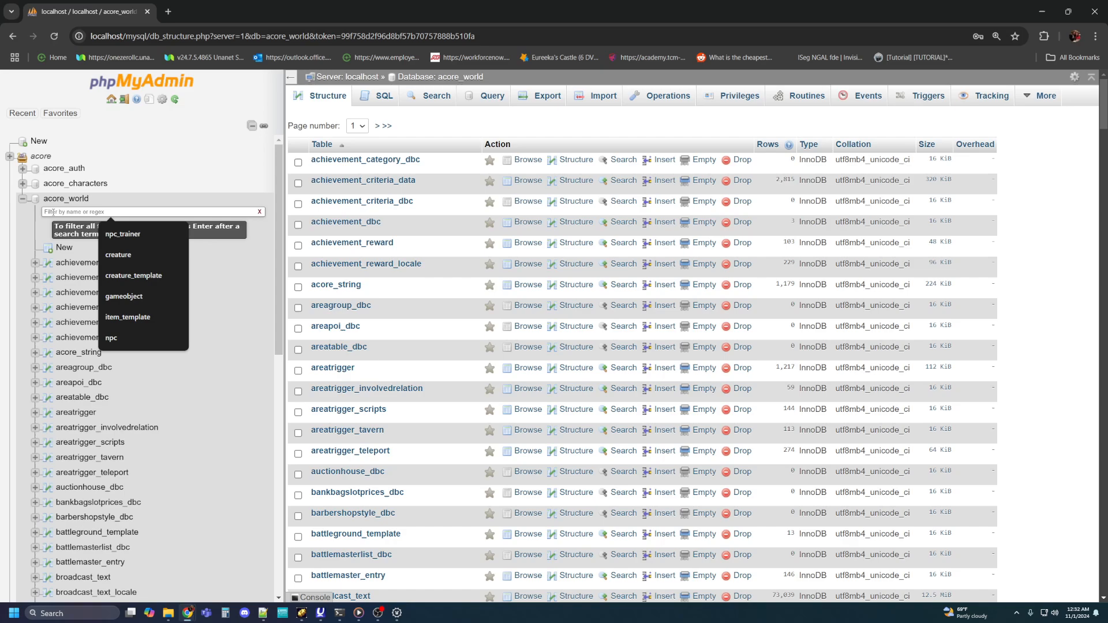
pyautogui.write('gameobject')
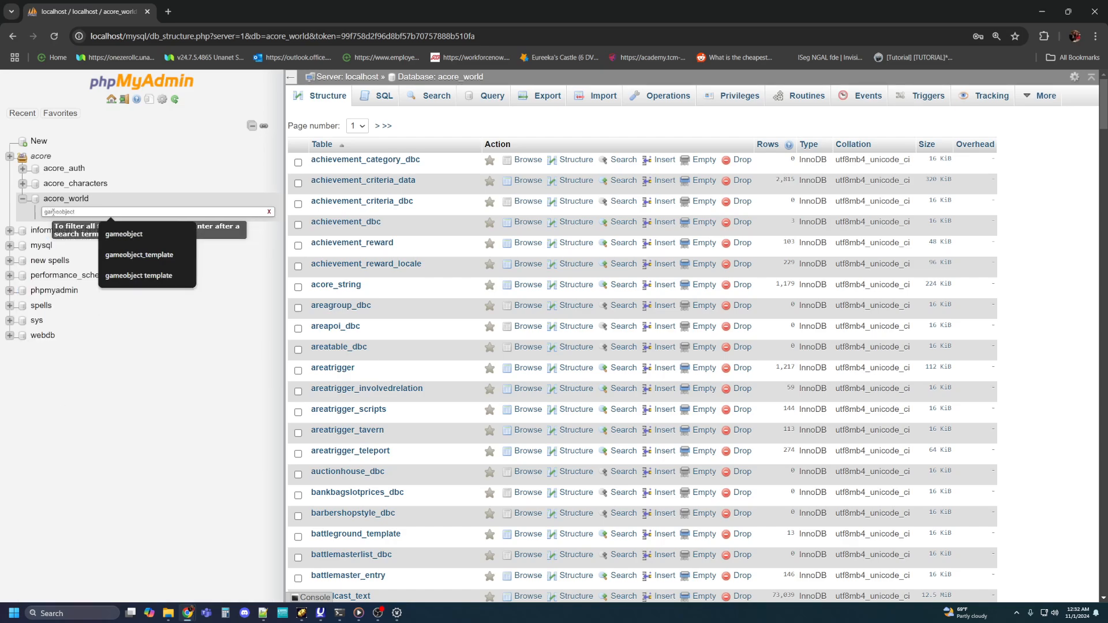
pyautogui.press('Return')
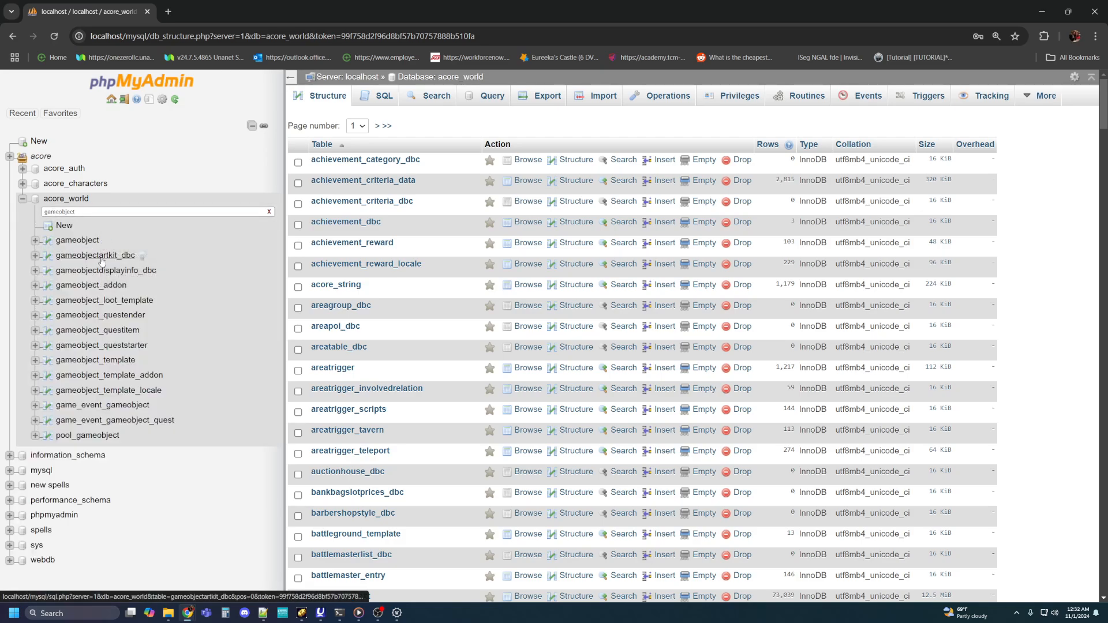
# Step: Open the gameobject_template table and look through its rows and columns, including displayId
pyautogui.click(84, 363)
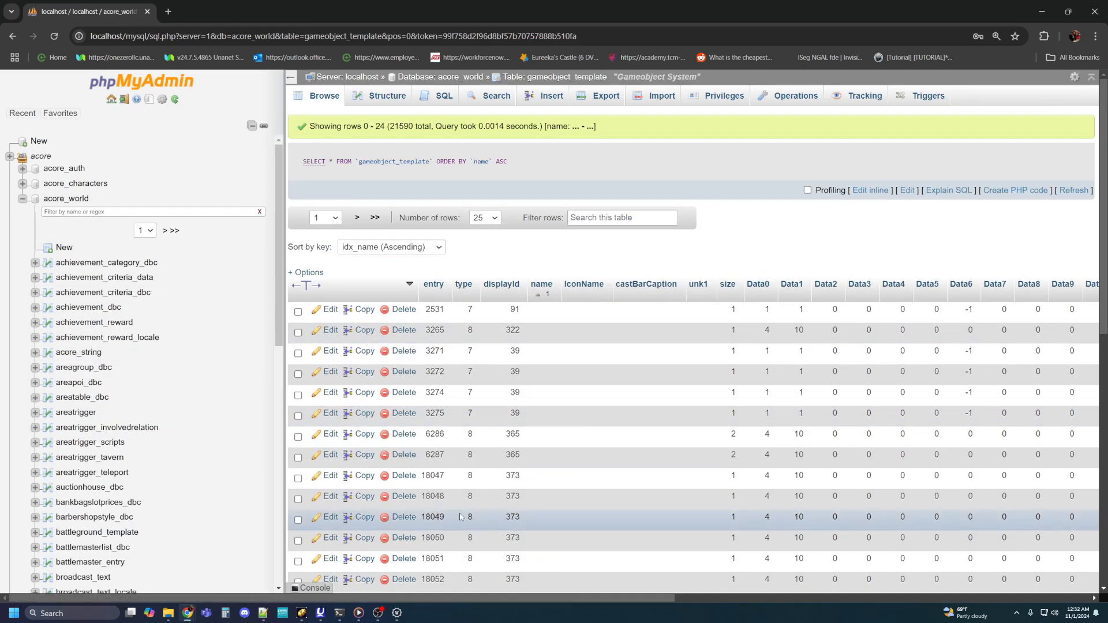
pyautogui.moveTo(521, 600)
pyautogui.mouseDown()
pyautogui.moveTo(918, 595)
pyautogui.moveTo(516, 595)
pyautogui.mouseUp()
pyautogui.click(594, 219)
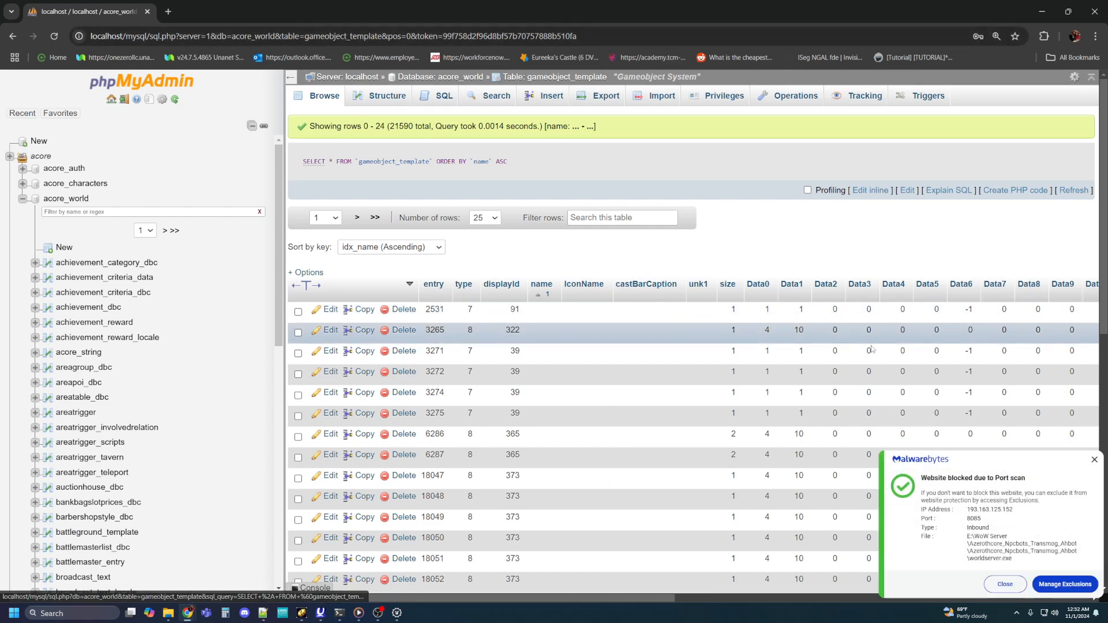
pyautogui.click(1094, 461)
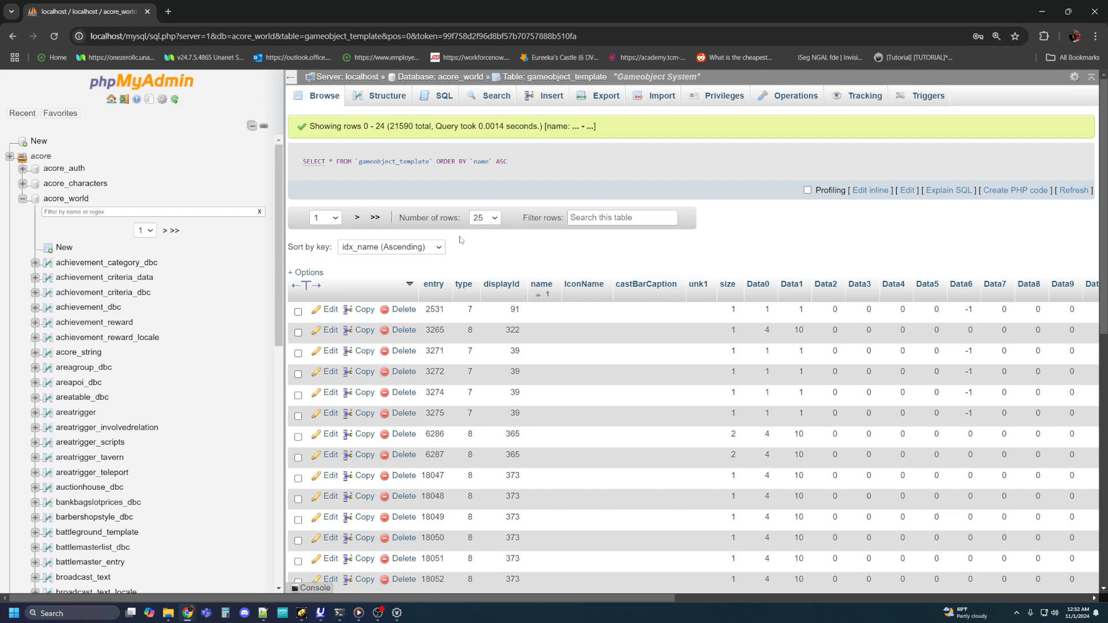
pyautogui.scroll(-7, 510, 261)
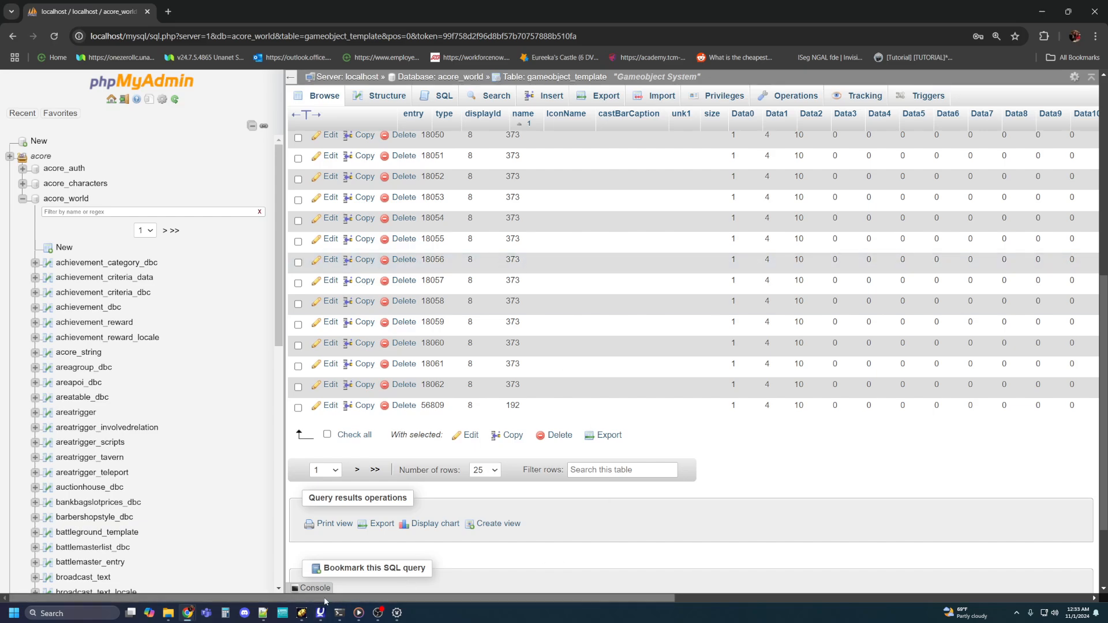
pyautogui.moveTo(324, 600); pyautogui.dragTo(225, 596)
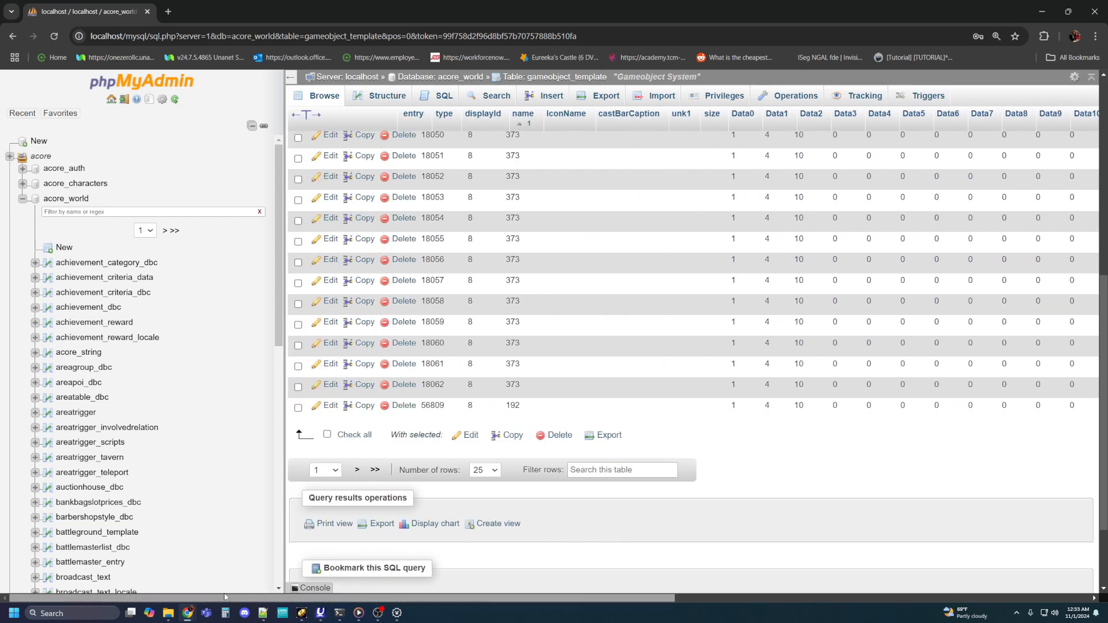
pyautogui.scroll(5, 583, 288)
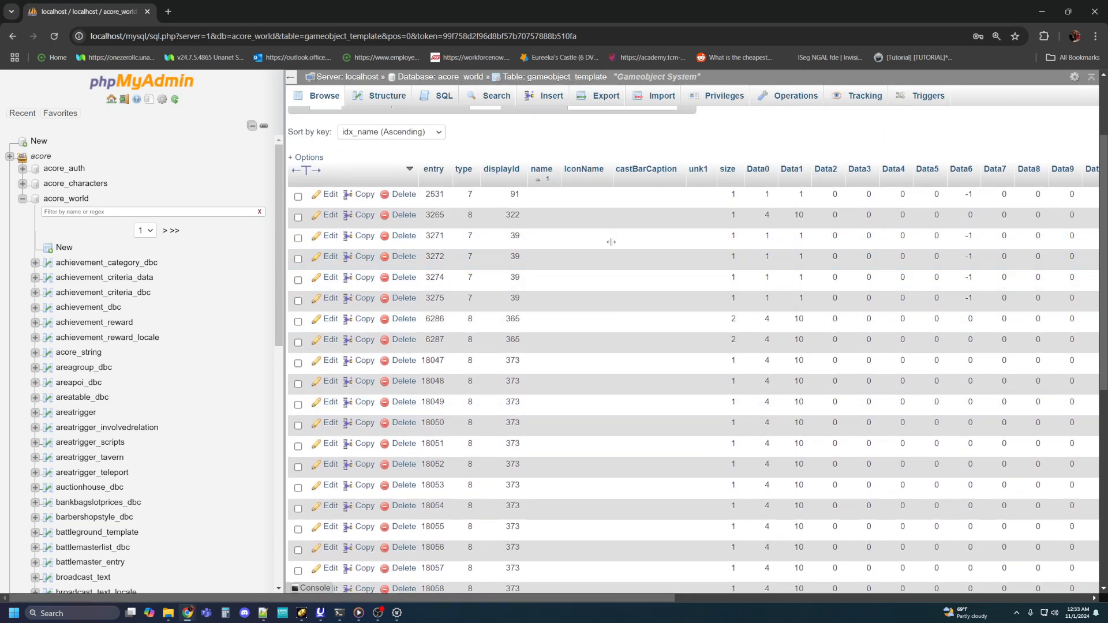
pyautogui.click(483, 178)
pyautogui.scroll(1, 482, 181)
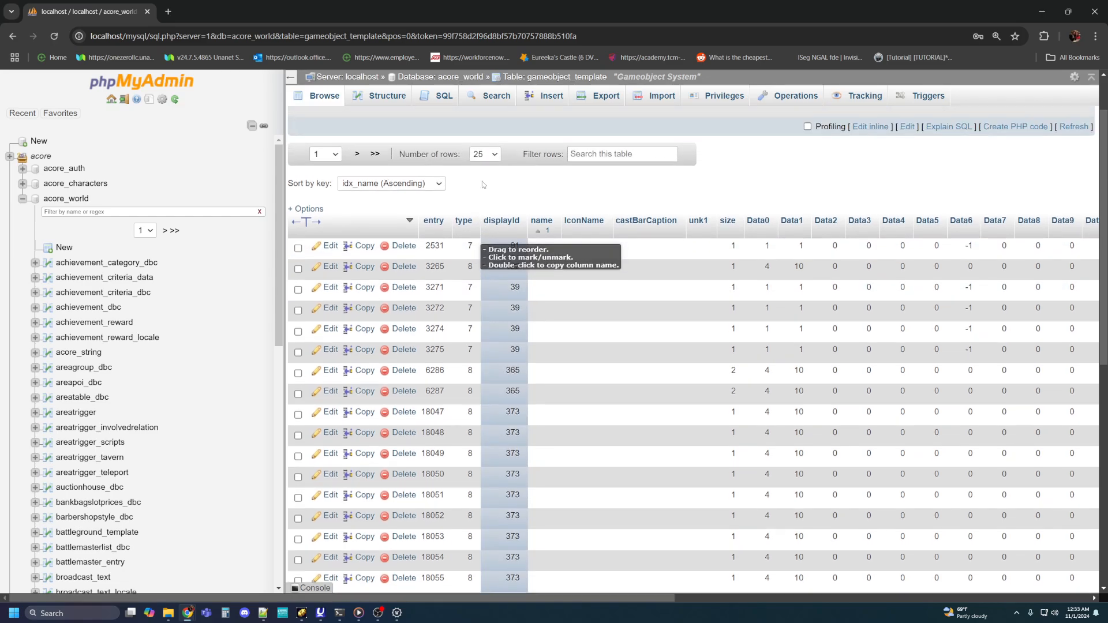
pyautogui.scroll(1, 482, 184)
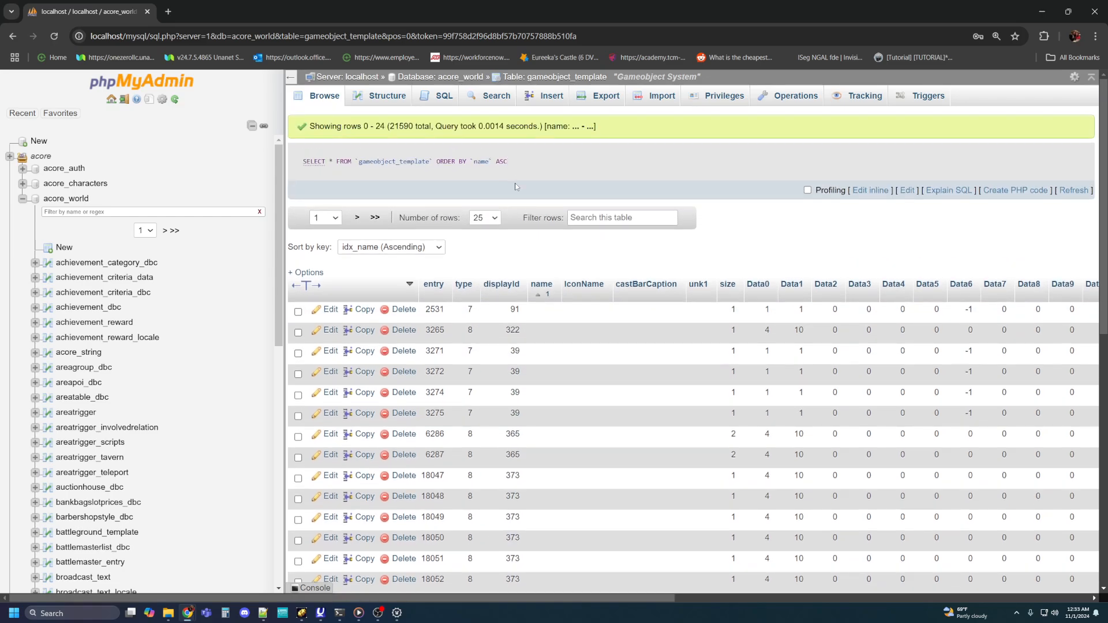
# Step: Search gameobject_template by entry for 6000007 and for 6000008, one at a time
pyautogui.click(486, 98)
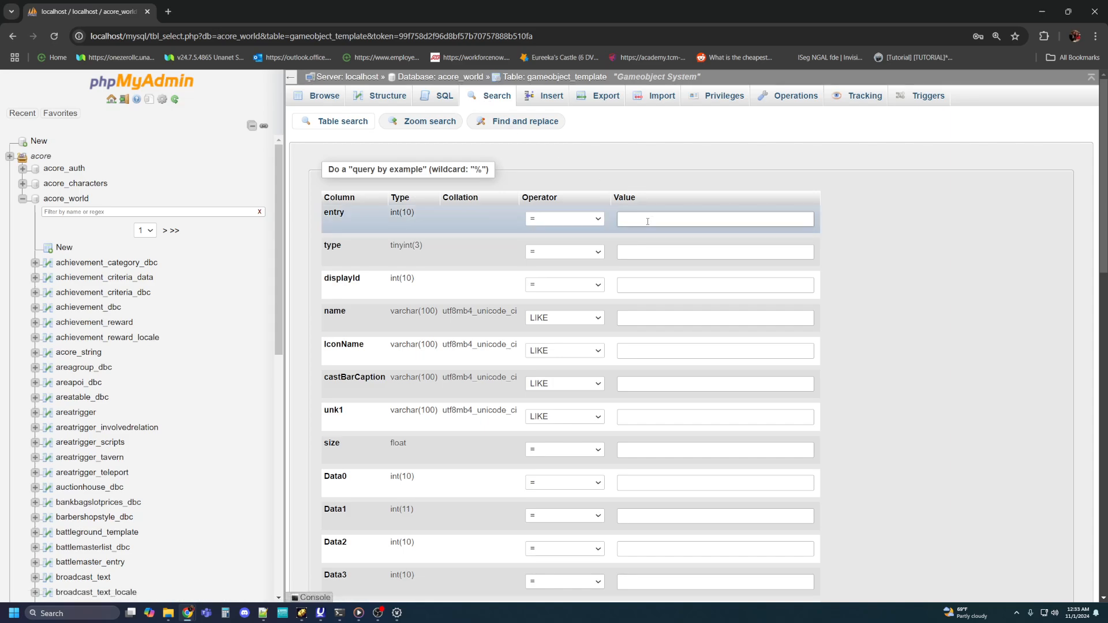
pyautogui.click(647, 221)
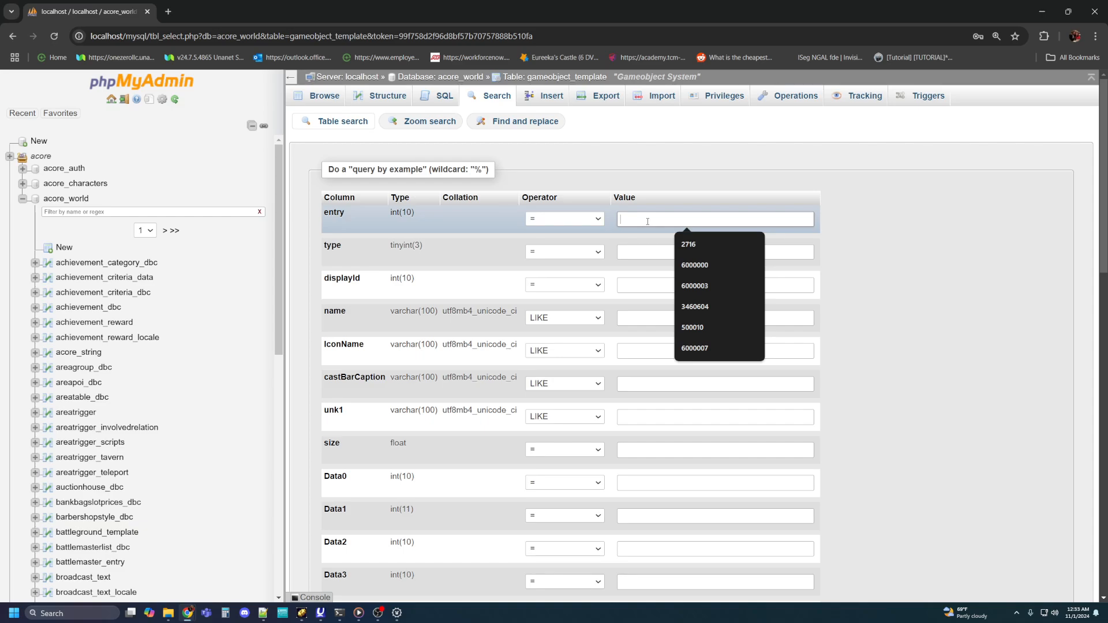
pyautogui.write('6000007')
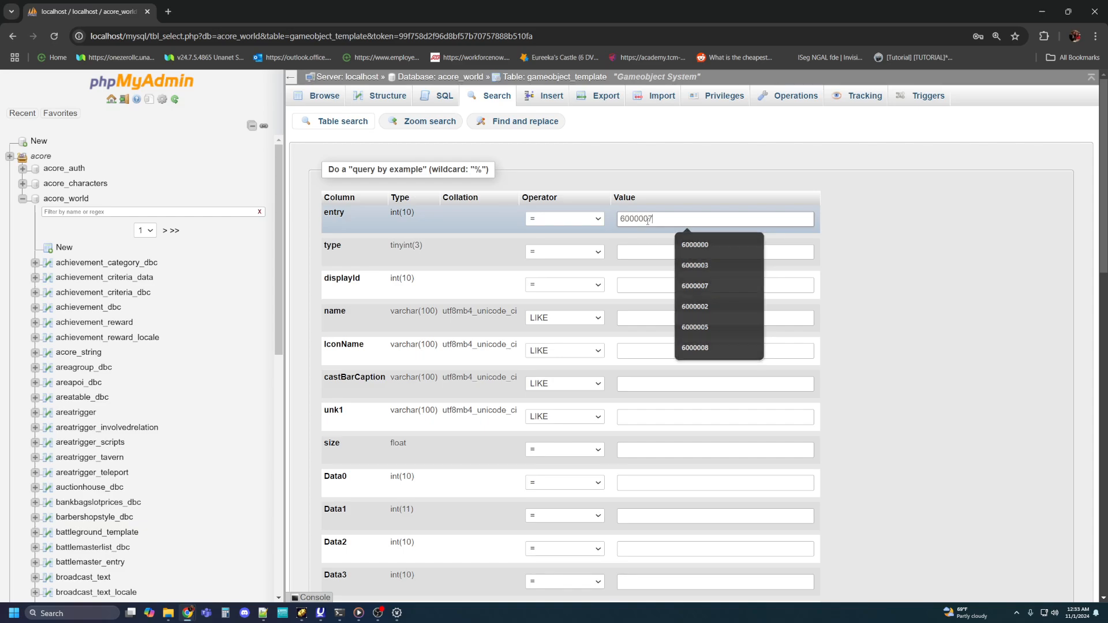
pyautogui.press('Return')
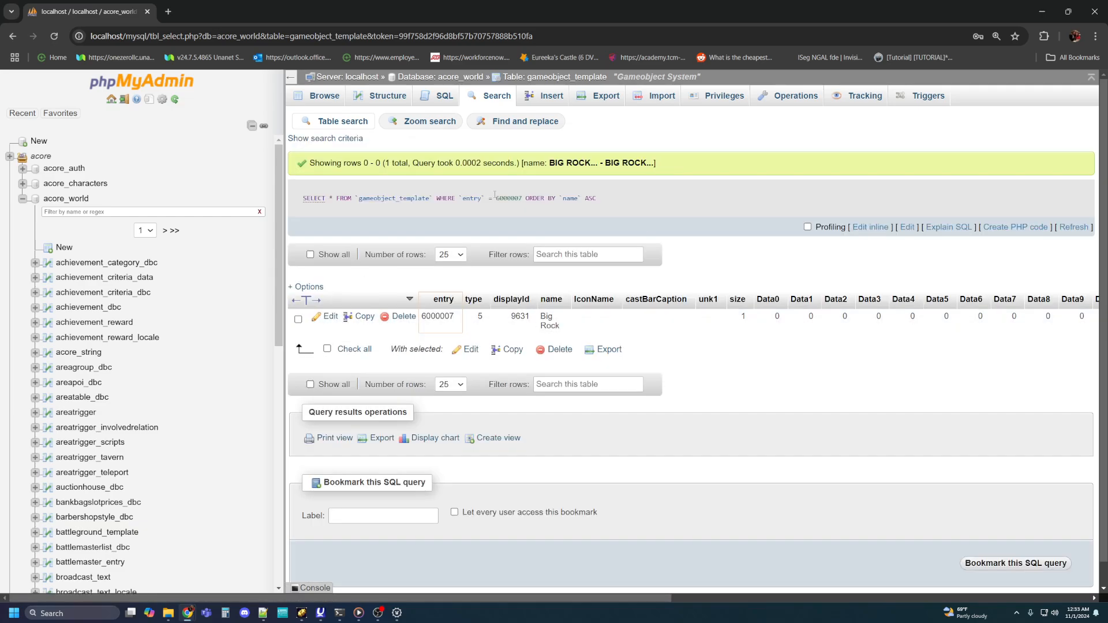
pyautogui.click(485, 100)
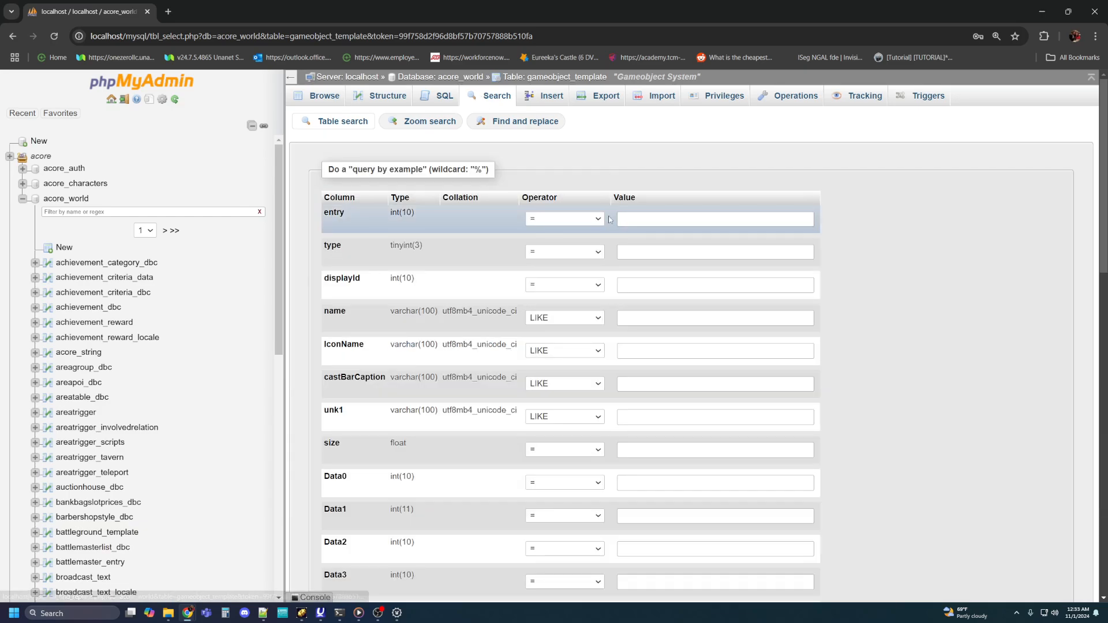
pyautogui.click(639, 219)
pyautogui.write('6000008')
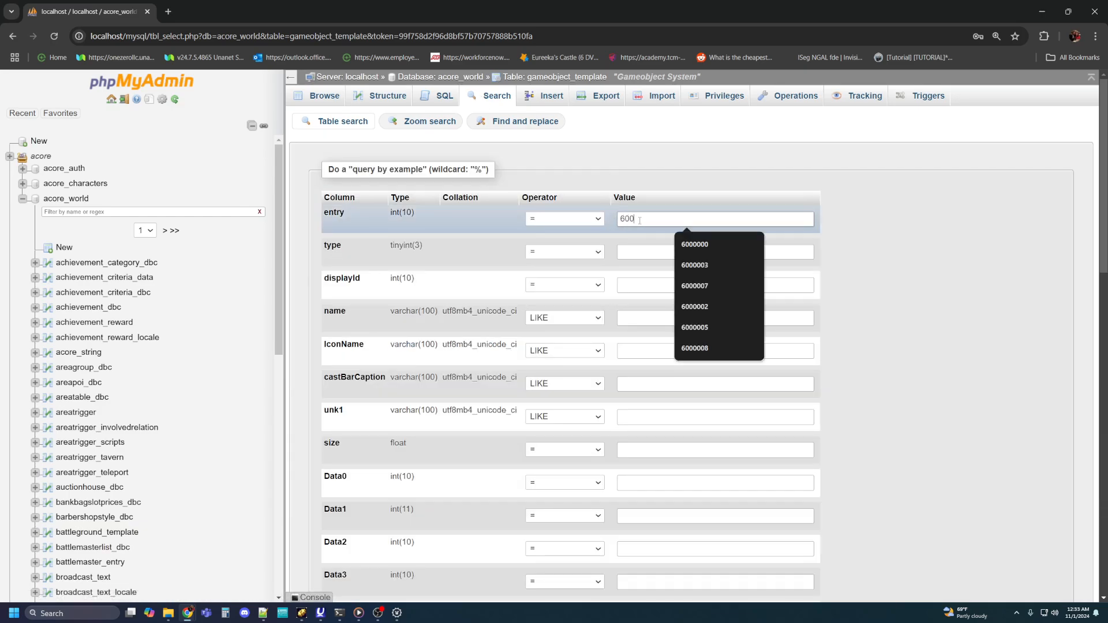
pyautogui.press('Return')
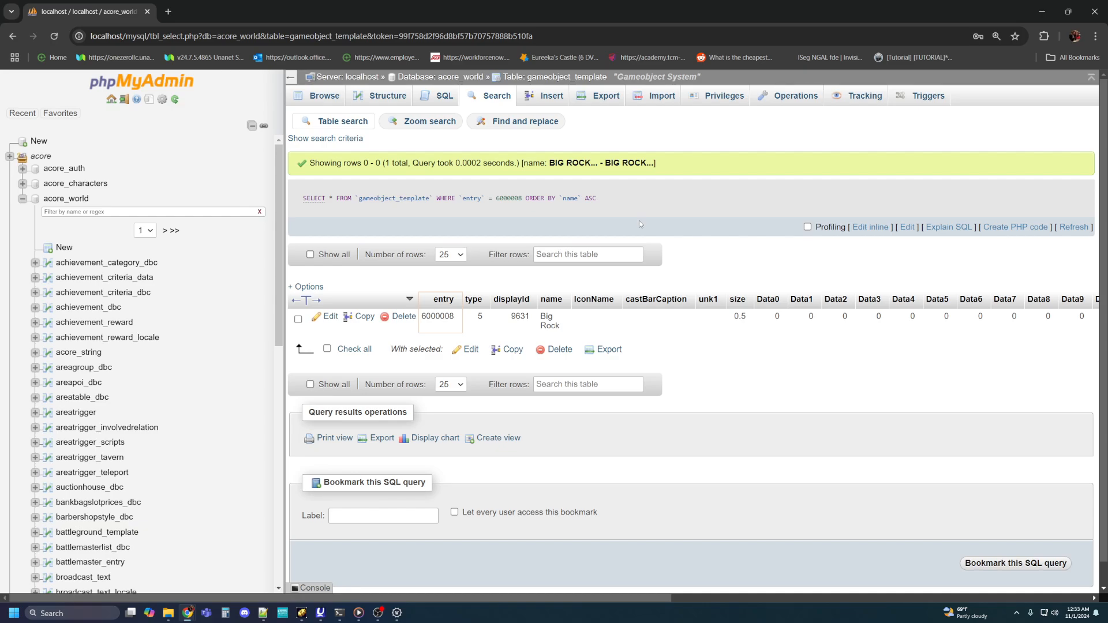
# Step: Check whether entries 6000009 and 6000010 are already used in gameobject_template by searching for each
pyautogui.click(487, 96)
pyautogui.click(647, 219)
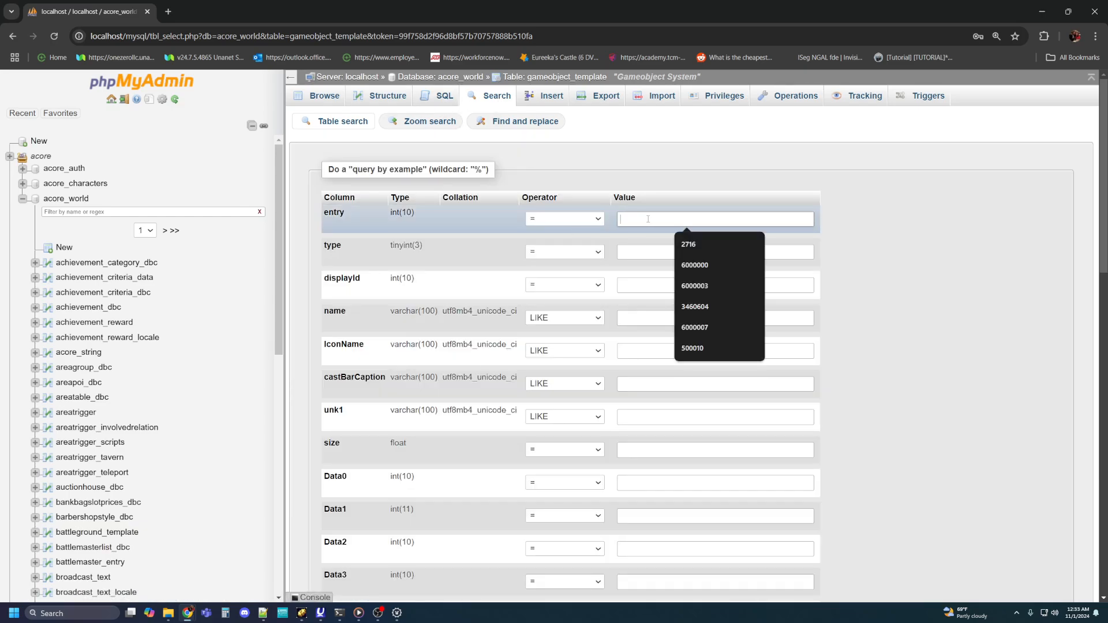
pyautogui.write('6000009')
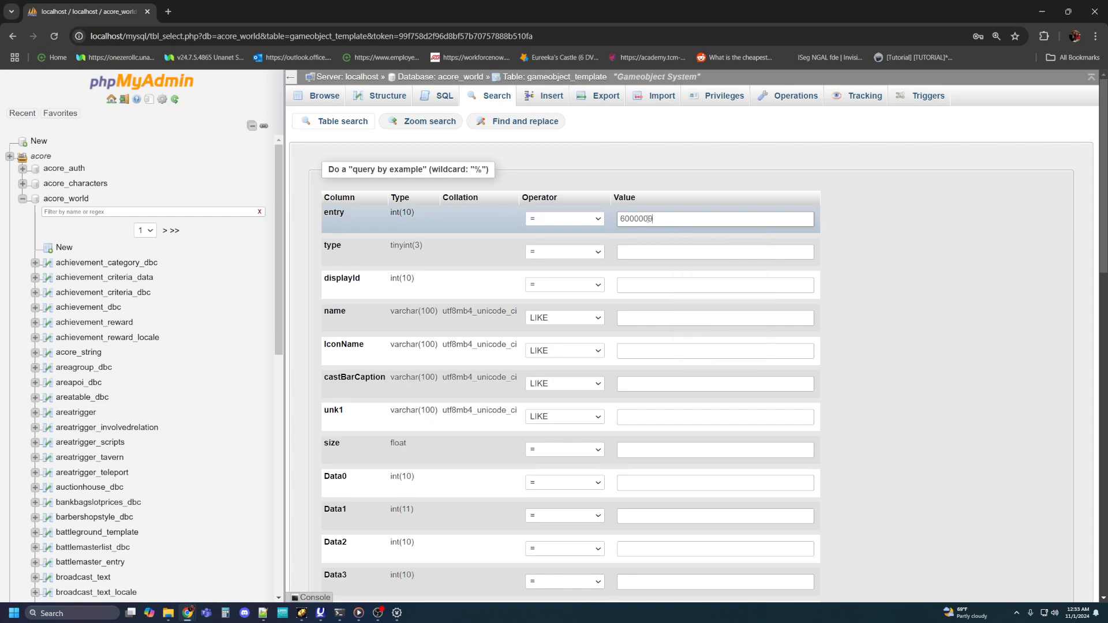
pyautogui.press('Return')
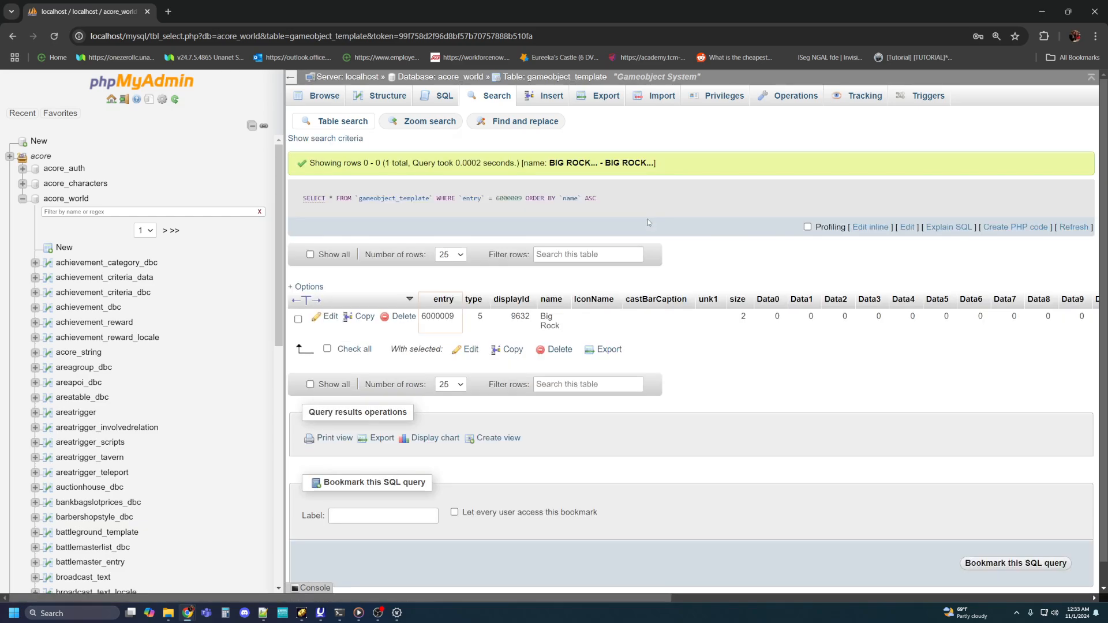
pyautogui.click(499, 97)
pyautogui.click(678, 224)
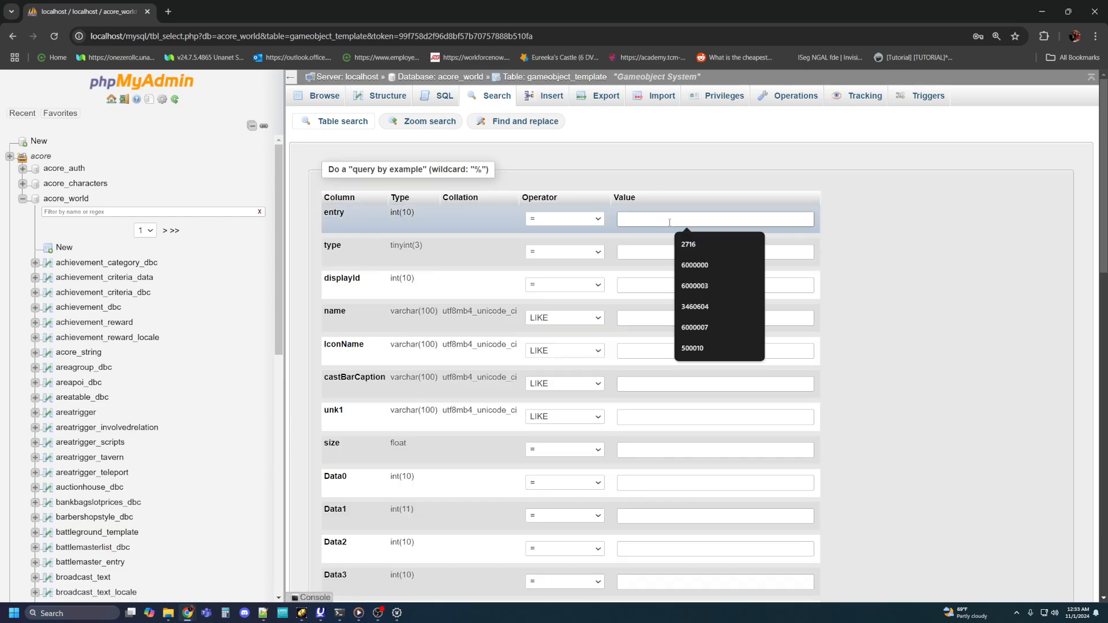
pyautogui.write('60000')
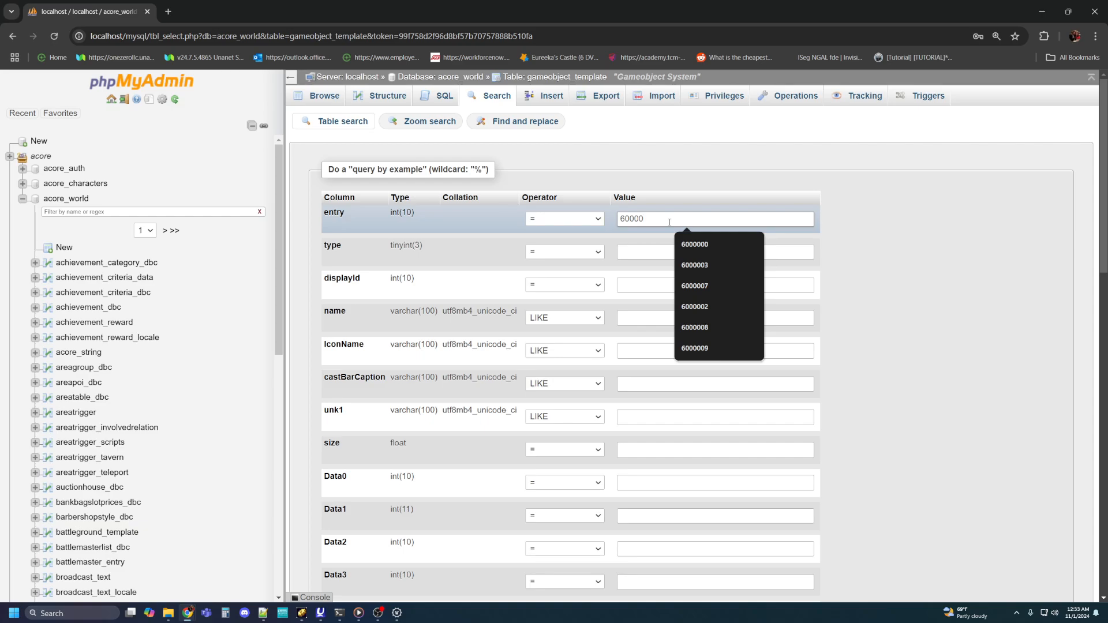
pyautogui.write('18')
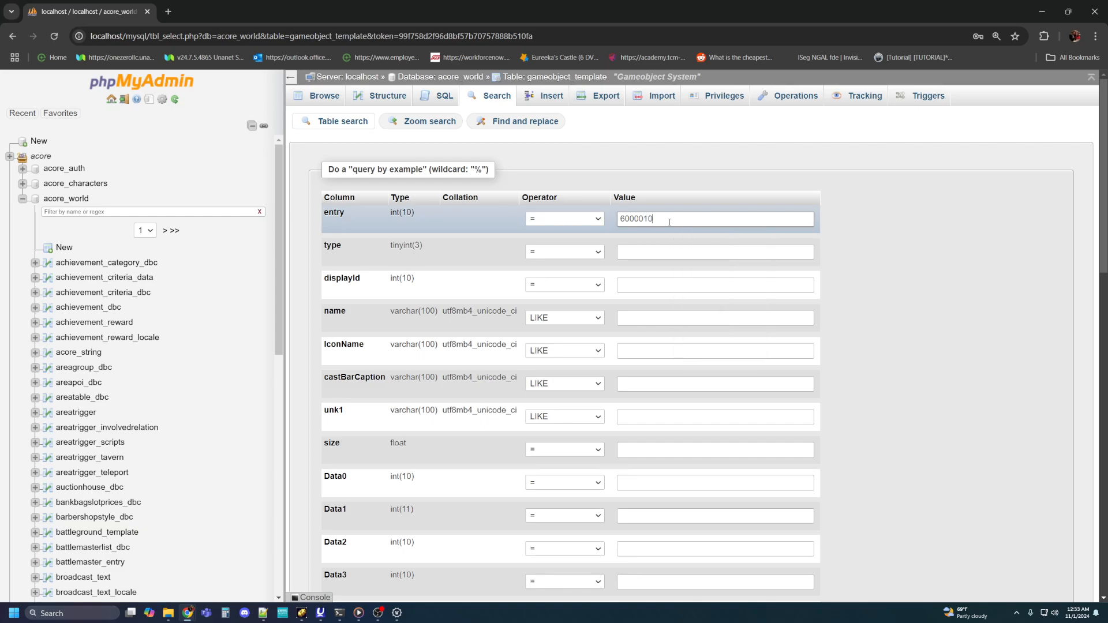
pyautogui.press('Return')
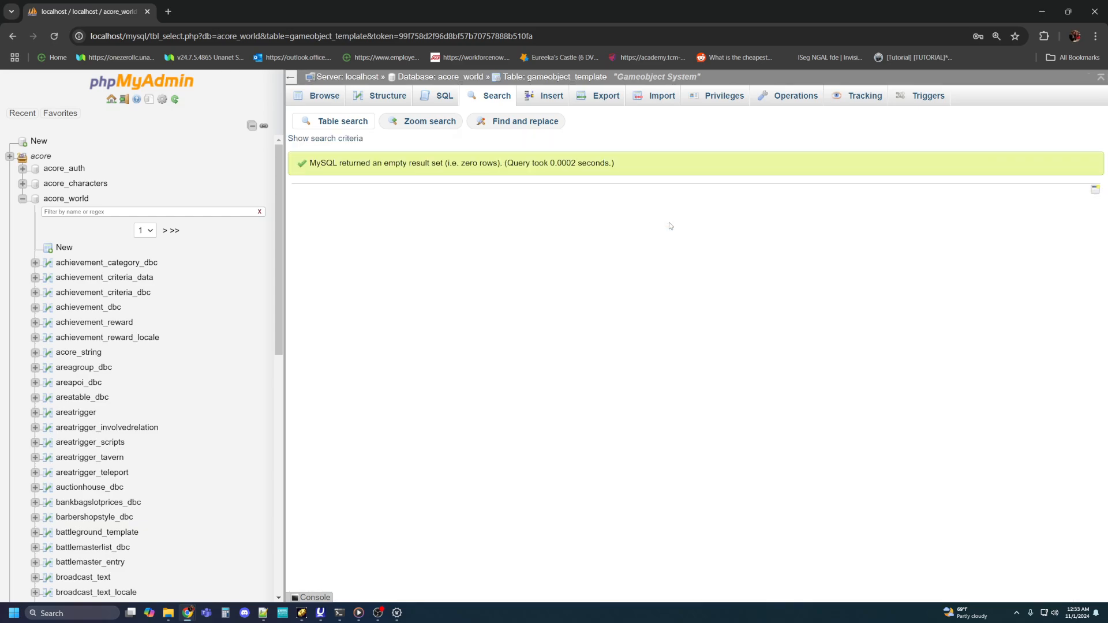
# Step: Search for entry 6000009 again and open a copy of its Big Rock row for editing
pyautogui.click(494, 101)
pyautogui.click(638, 220)
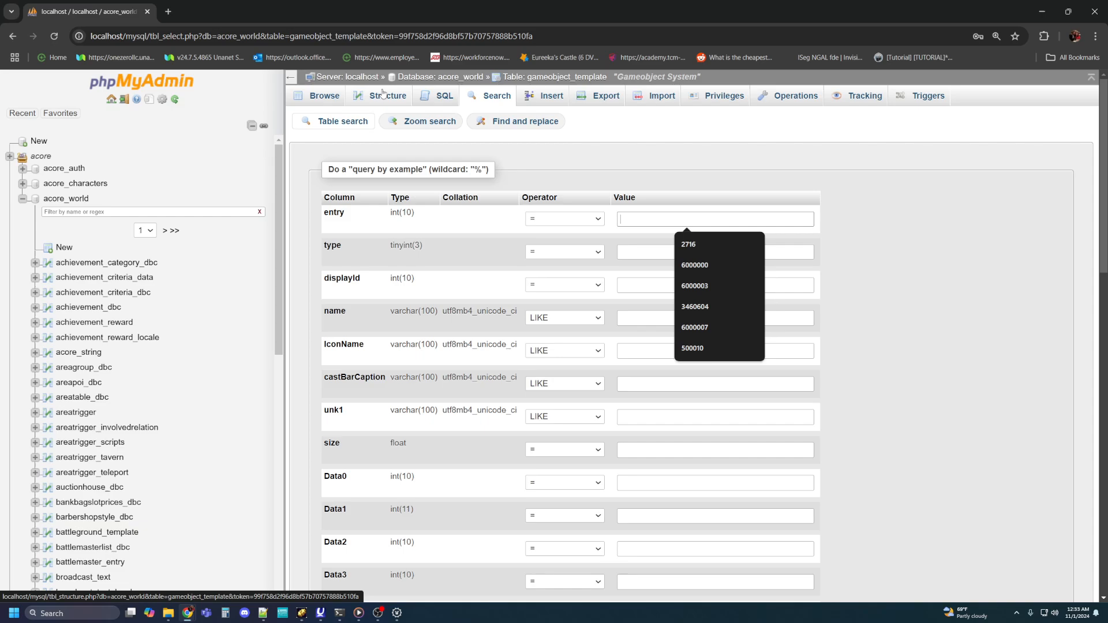
pyautogui.write('6')
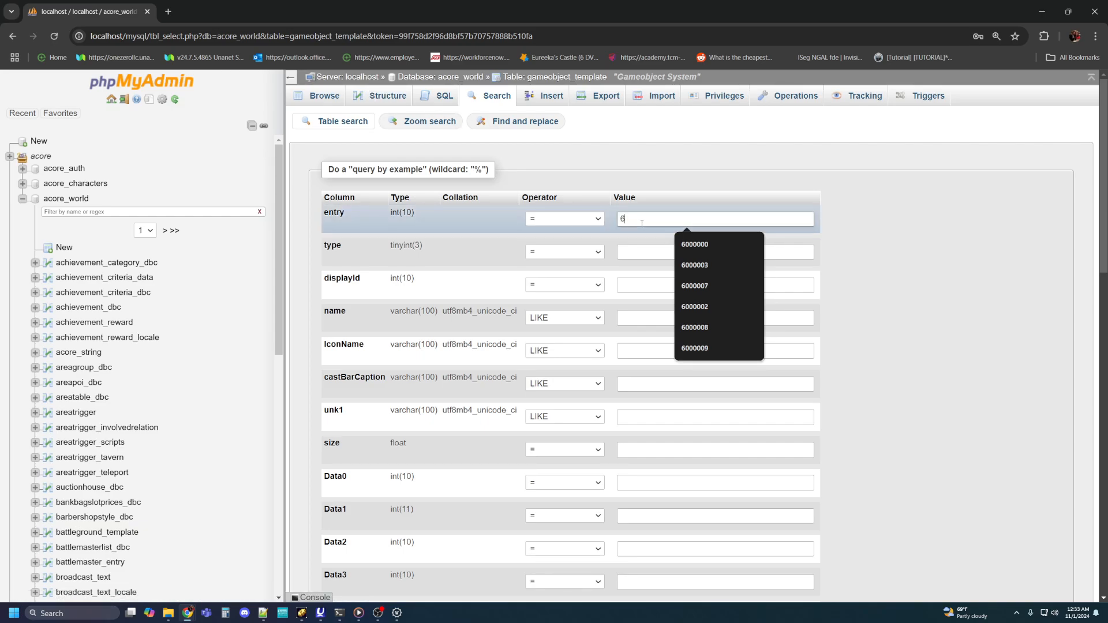
pyautogui.write('000009')
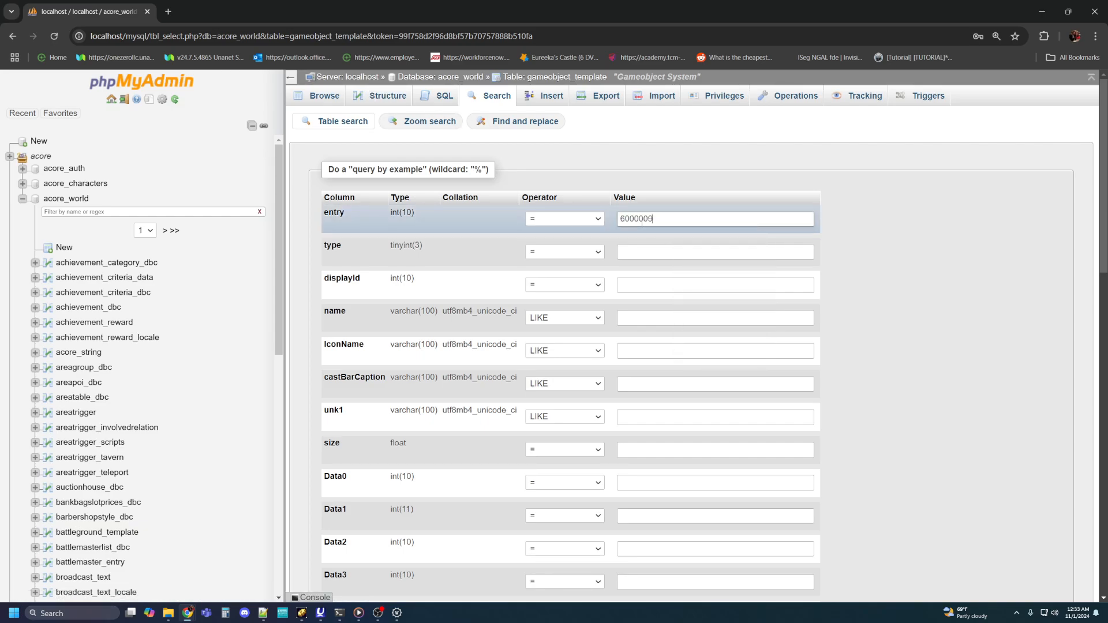
pyautogui.press('Return')
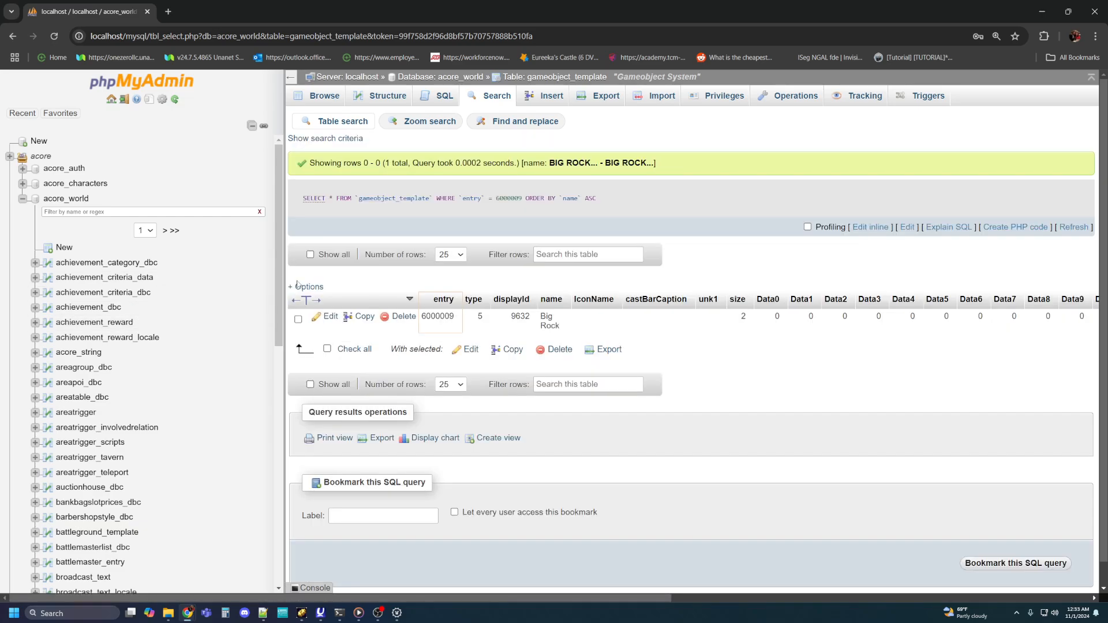
pyautogui.click(365, 317)
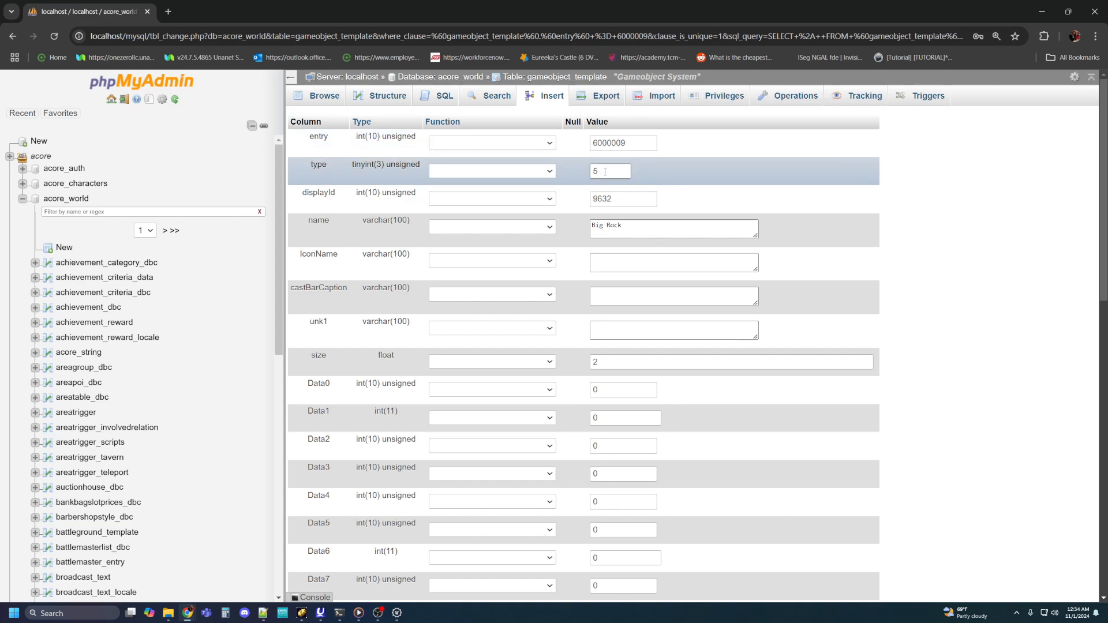
# Step: Set the copied row's type to 14, its entry to 6000010 and its size to 1
pyautogui.moveTo(605, 172); pyautogui.dragTo(590, 175)
pyautogui.write('14')
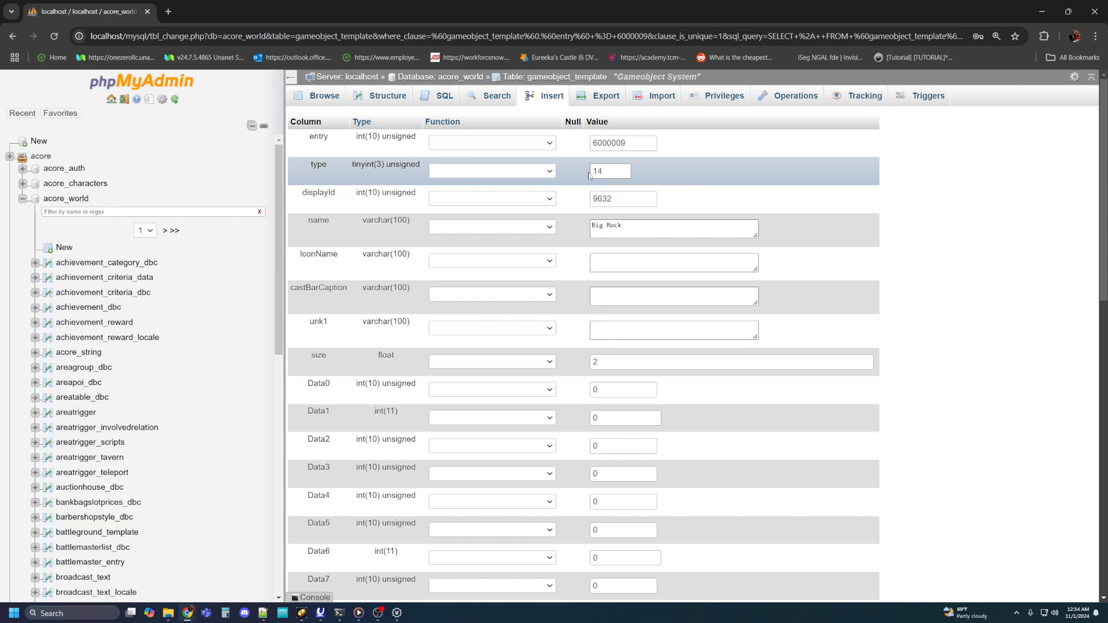
pyautogui.click(630, 145)
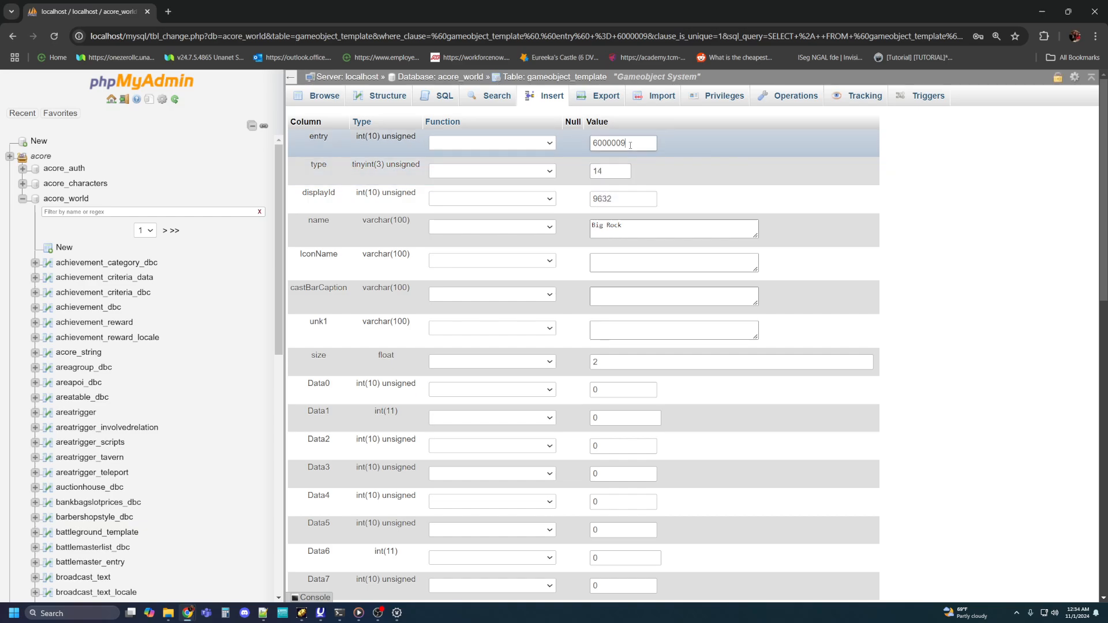
pyautogui.press('BackSpace')
pyautogui.press('BackSpace')
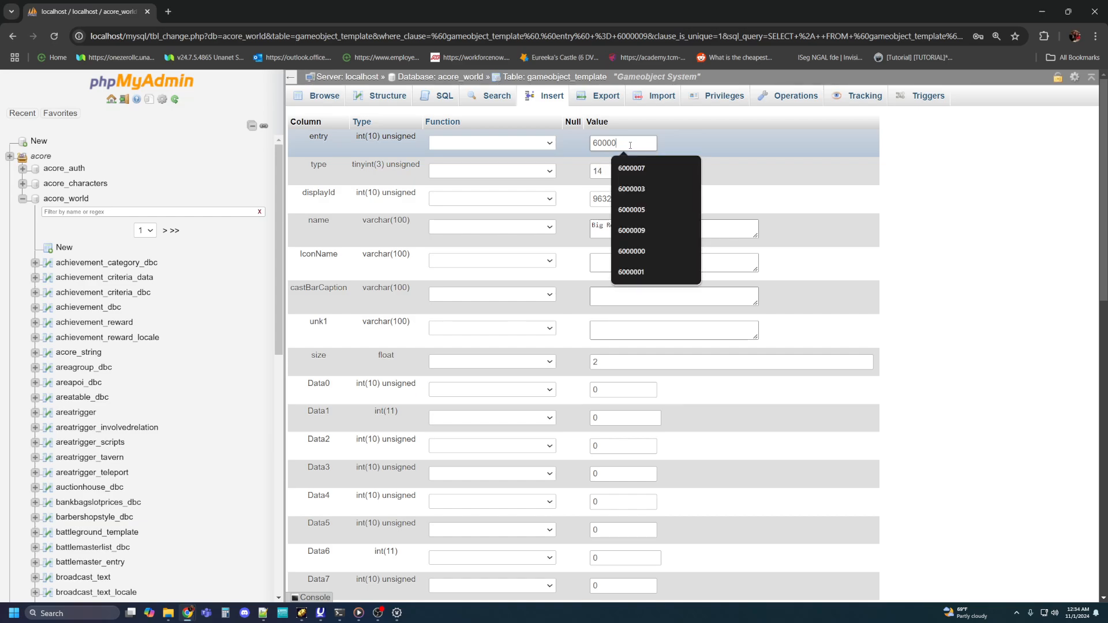
pyautogui.write('10')
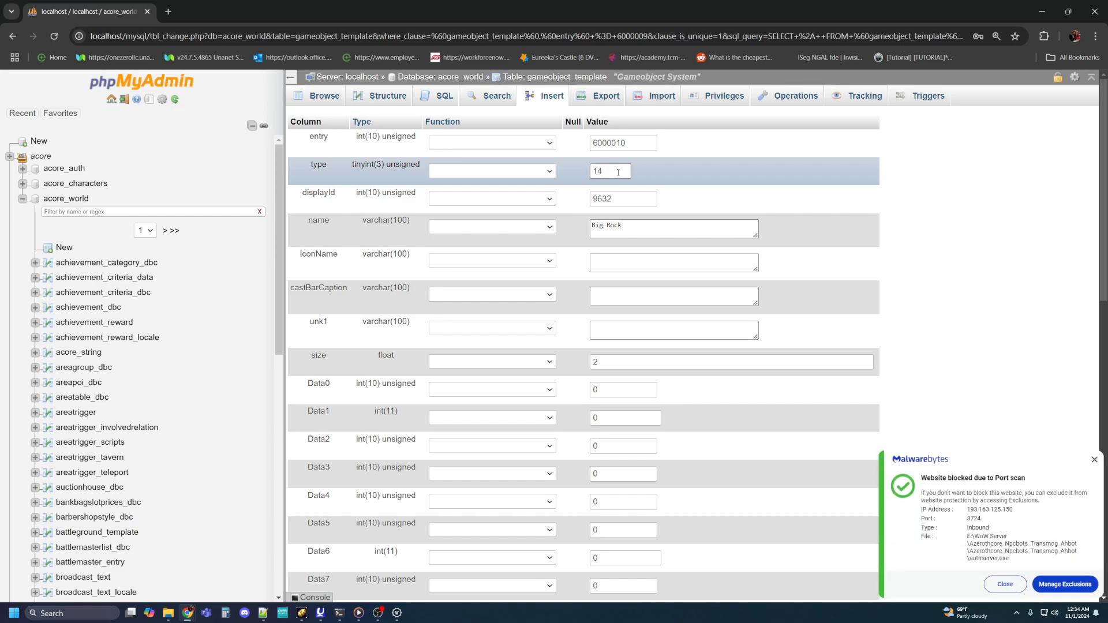
pyautogui.click(1095, 461)
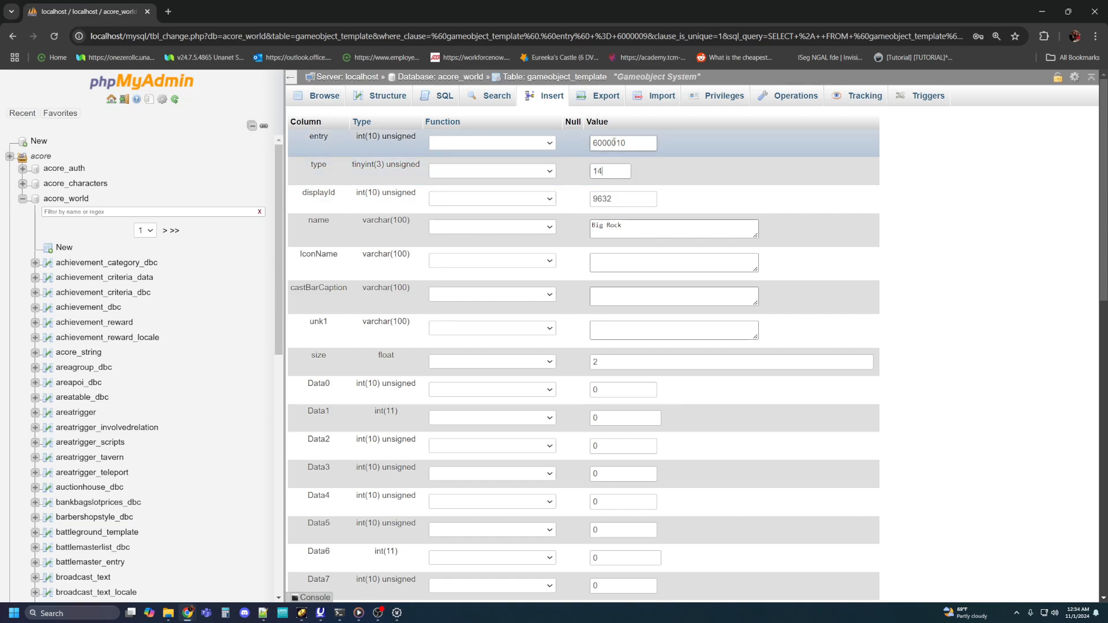
pyautogui.click(593, 171)
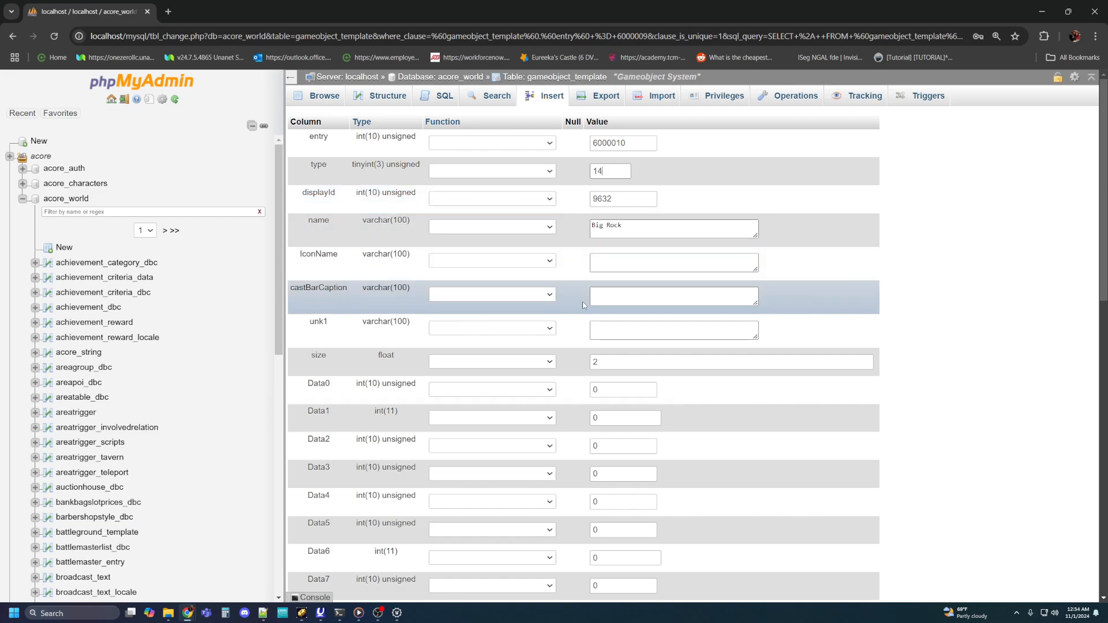
pyautogui.moveTo(632, 366); pyautogui.dragTo(576, 361)
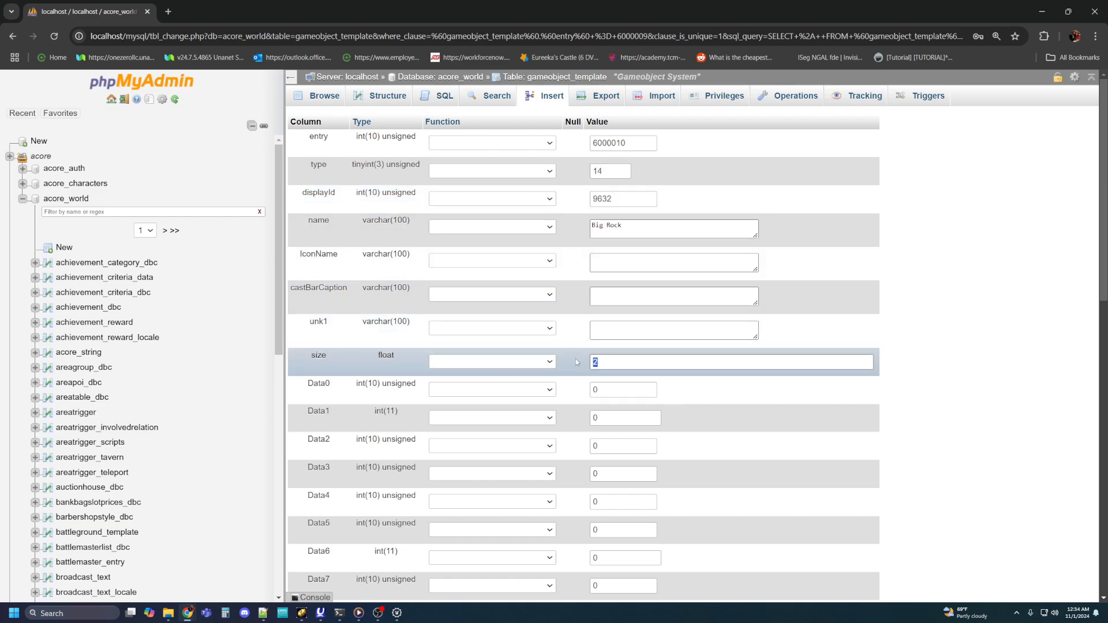
pyautogui.write('1')
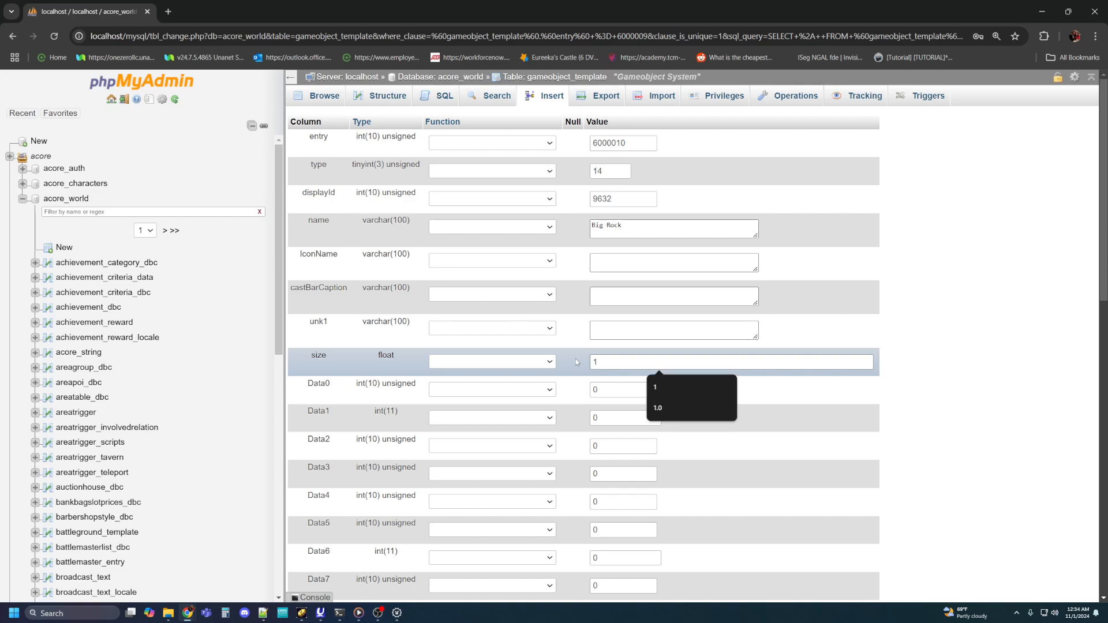
# Step: Review the copied row's fields, from size through Data0–Data23 to the AIName, ScriptName and VerifiedBuild fields
pyautogui.click(972, 229)
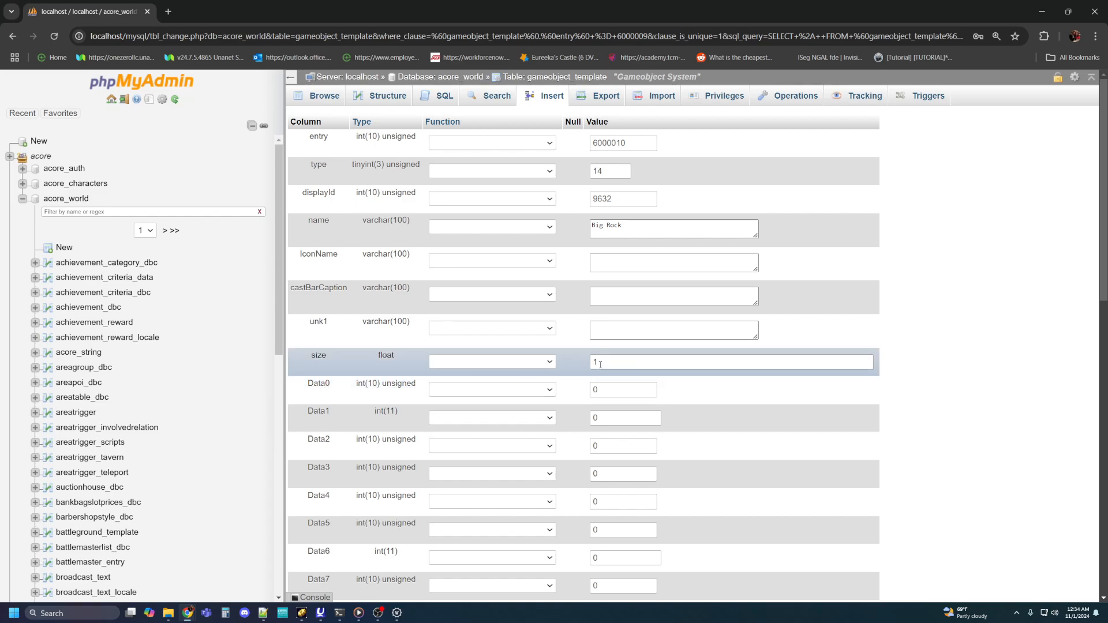
pyautogui.scroll(-5, 609, 372)
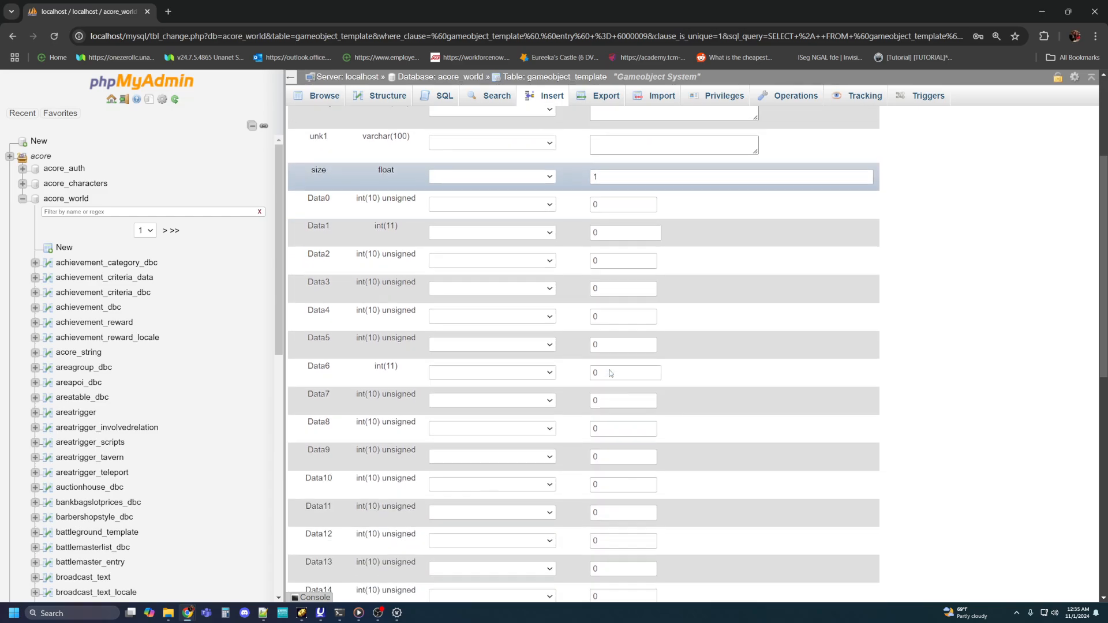
pyautogui.scroll(-7, 610, 373)
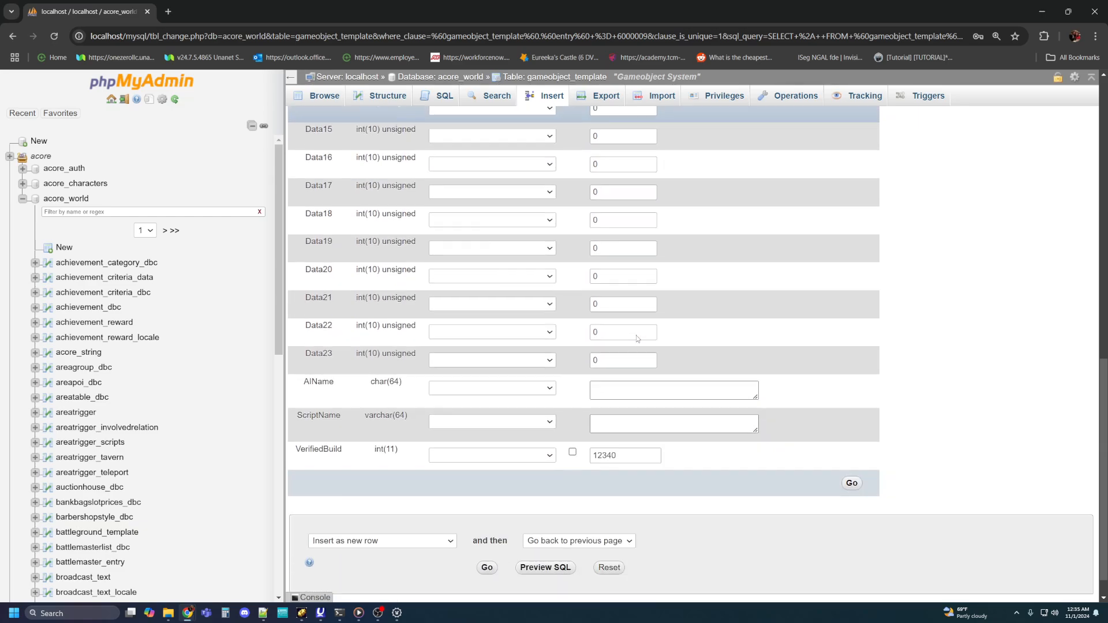
pyautogui.scroll(9, 635, 339)
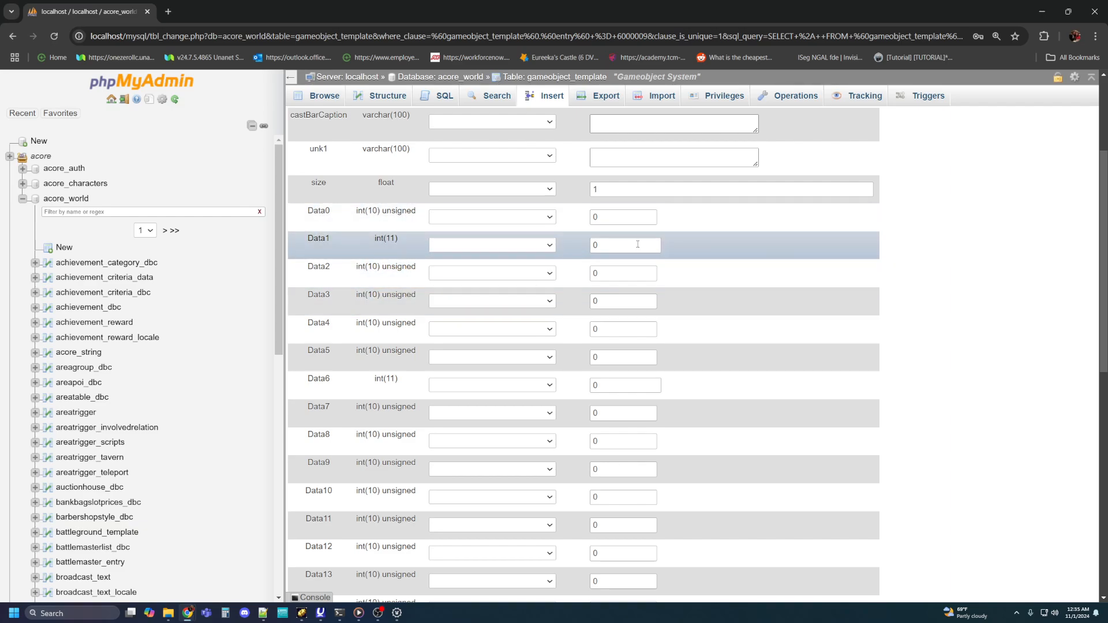
pyautogui.scroll(-8, 623, 271)
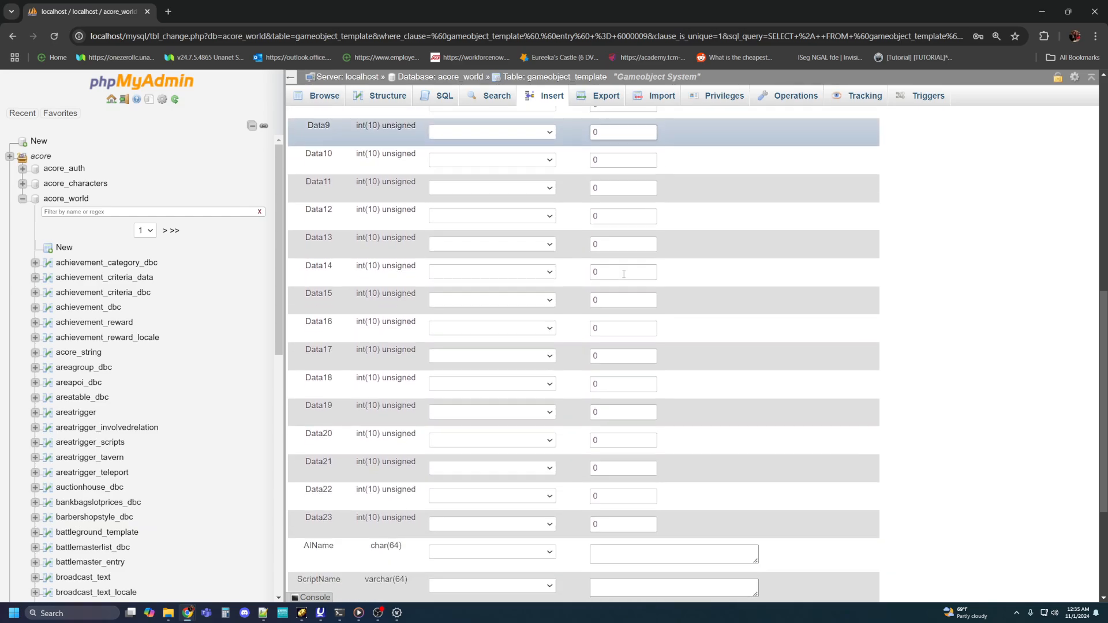
pyautogui.scroll(9, 624, 283)
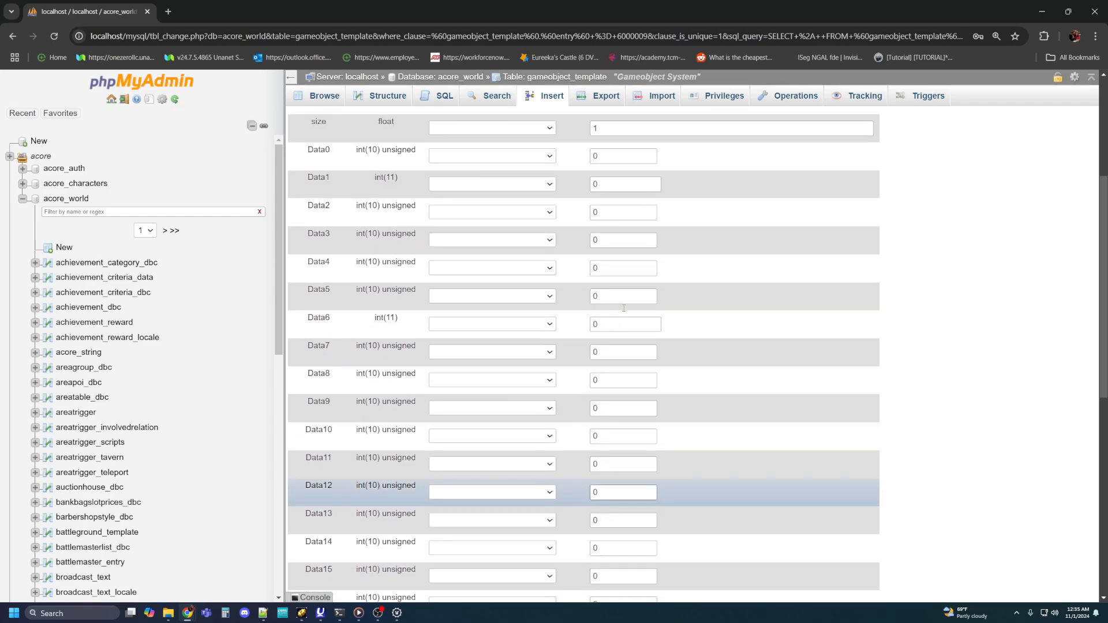
pyautogui.scroll(-10, 623, 308)
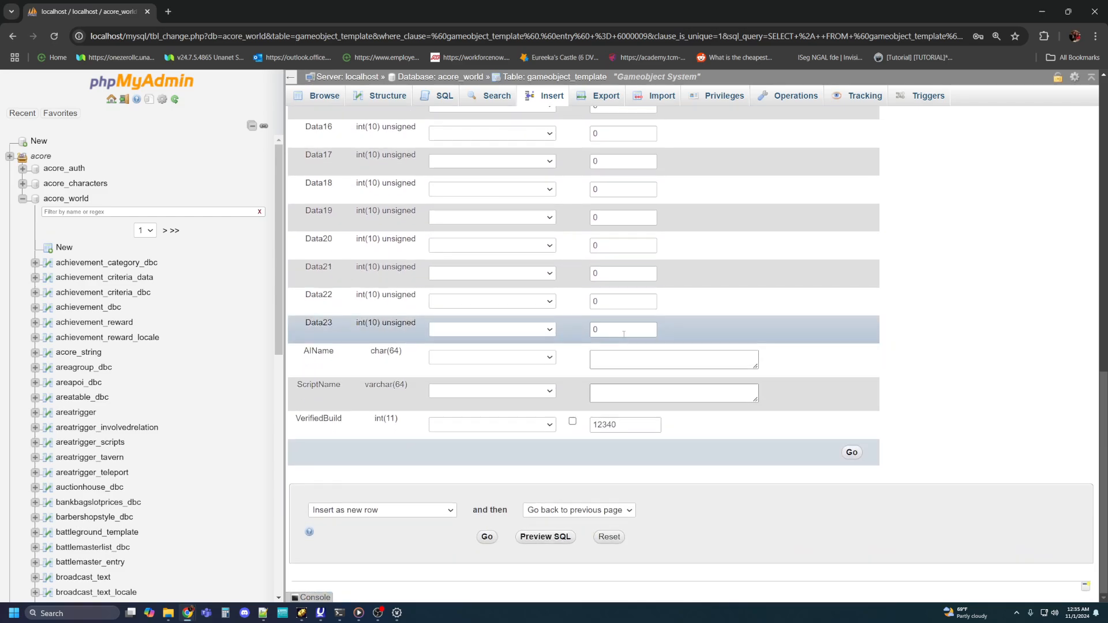
pyautogui.scroll(6, 616, 271)
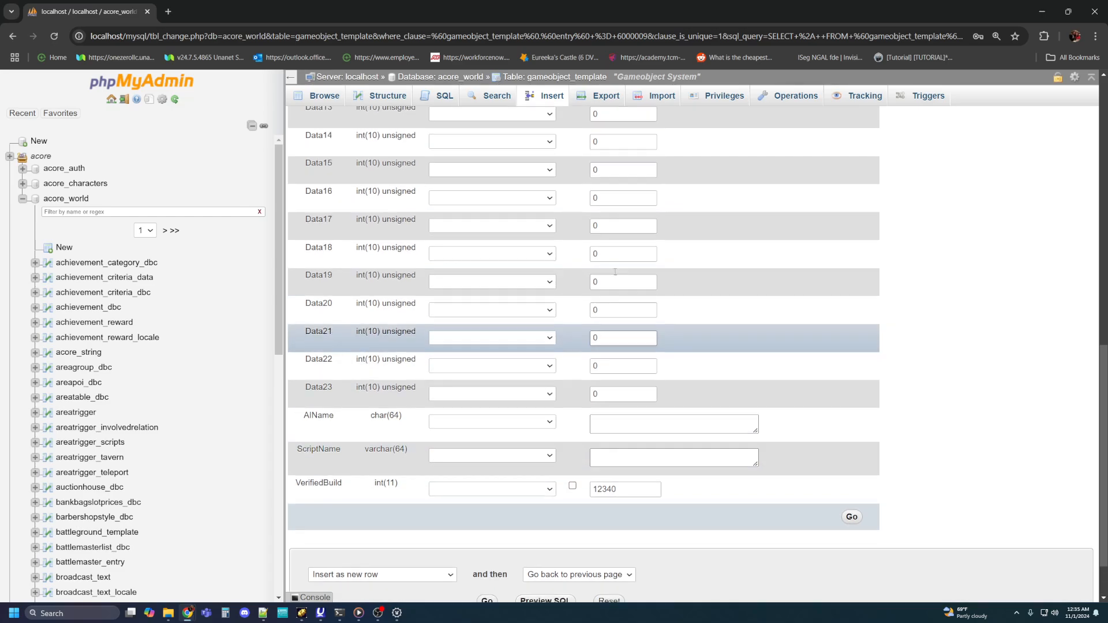
pyautogui.scroll(4, 615, 271)
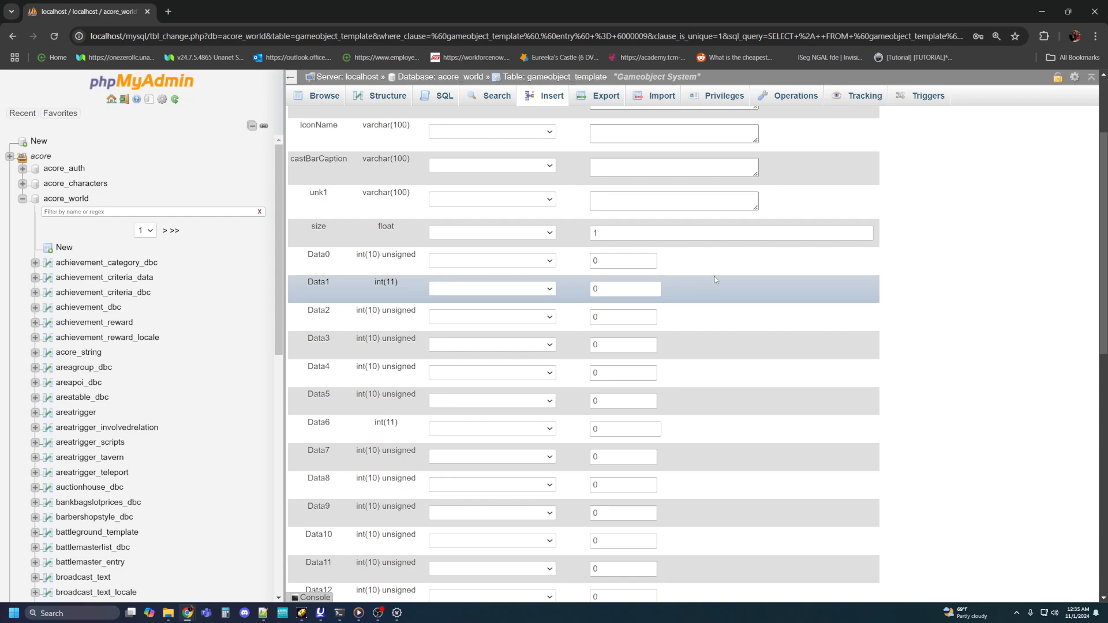
pyautogui.scroll(1, 704, 268)
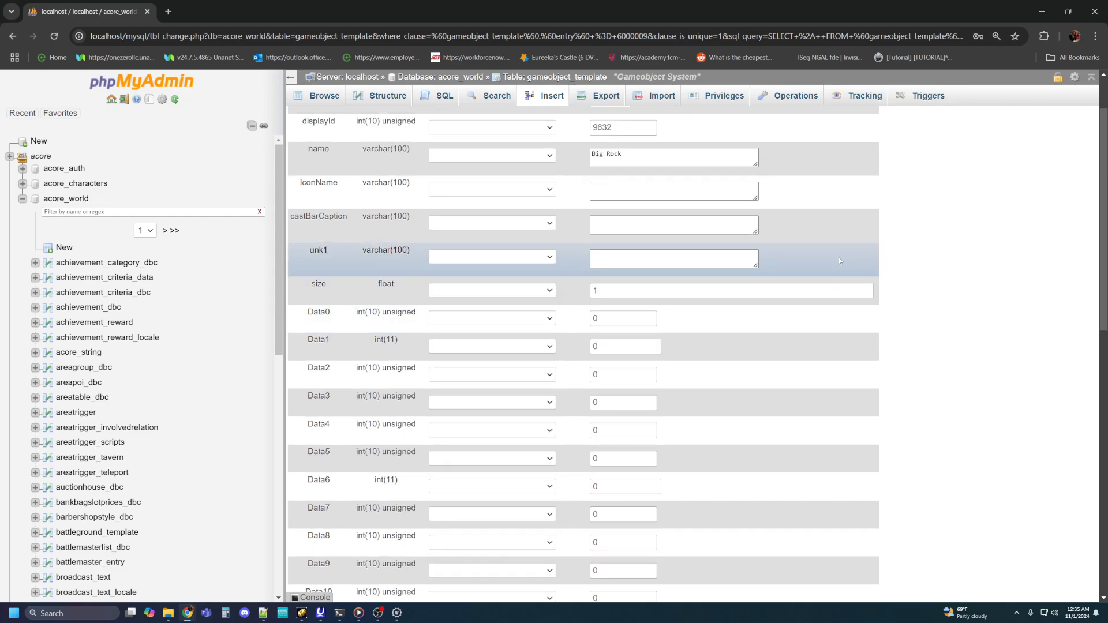
pyautogui.scroll(1, 811, 261)
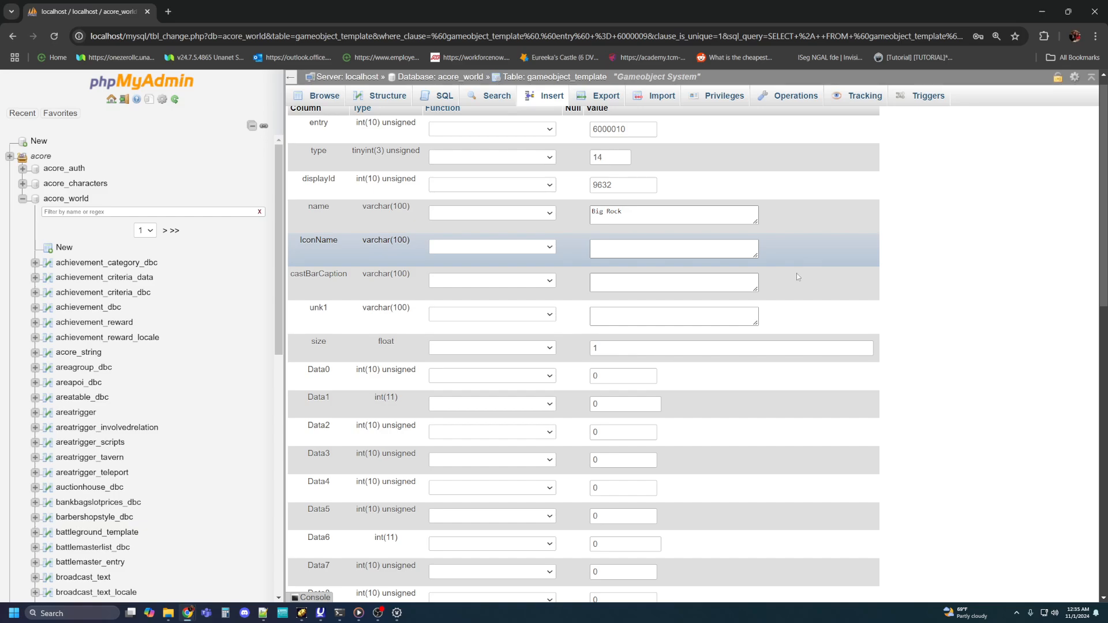
pyautogui.scroll(-8, 676, 369)
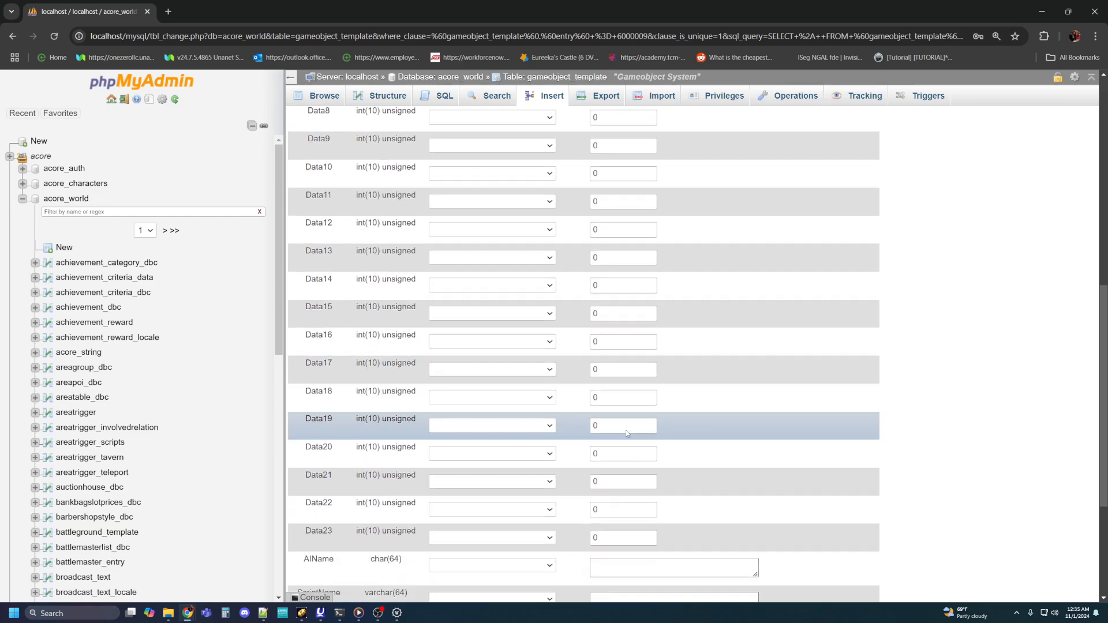
pyautogui.scroll(-5, 625, 430)
pyautogui.scroll(15, 623, 392)
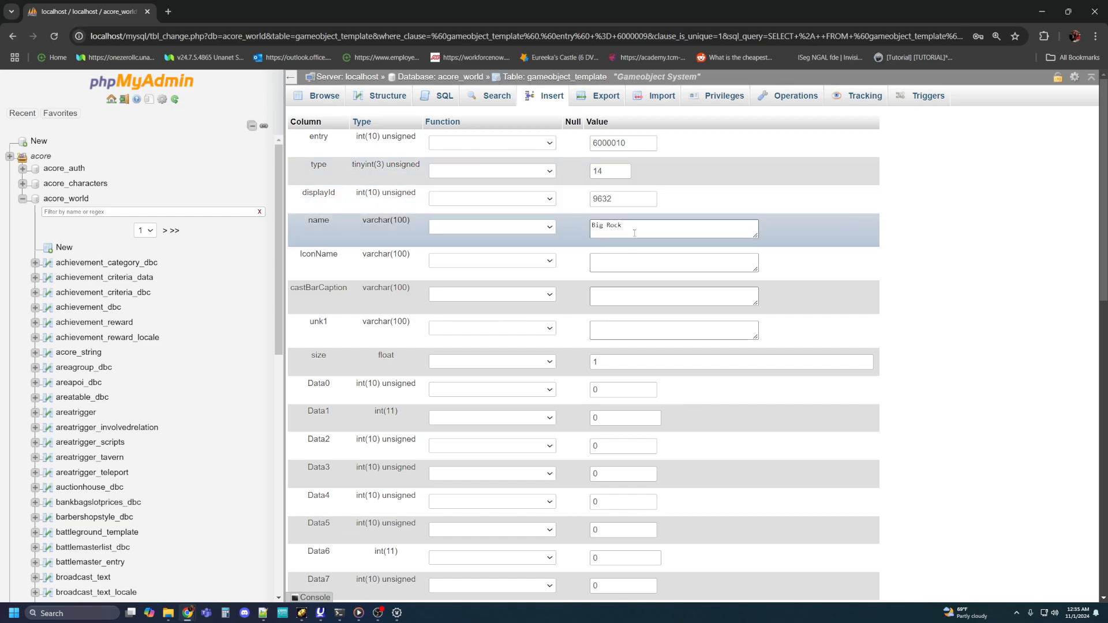
# Step: Rename the copied game object to Big Gate and set its displayId to 9633
pyautogui.moveTo(635, 230); pyautogui.dragTo(573, 234)
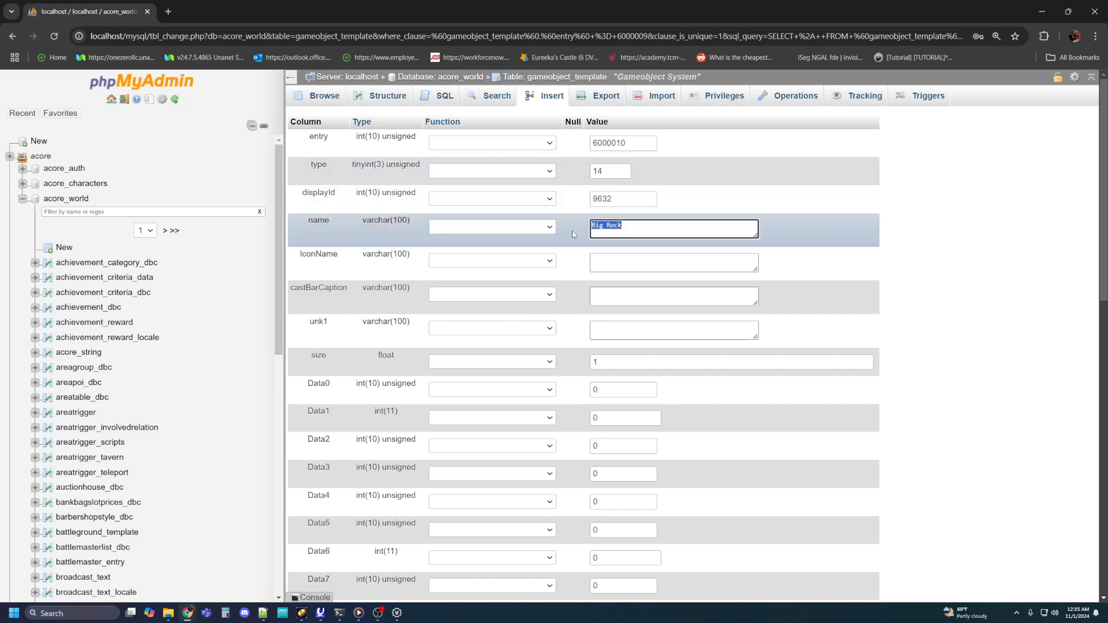
pyautogui.write('Big Gate')
pyautogui.click(623, 196)
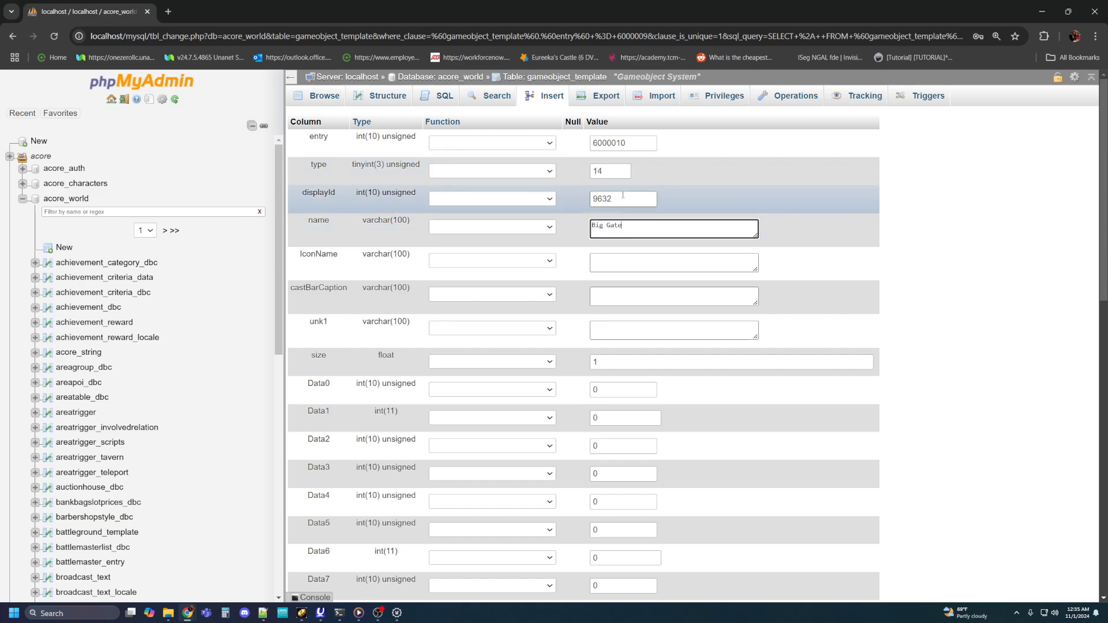
pyautogui.press('BackSpace')
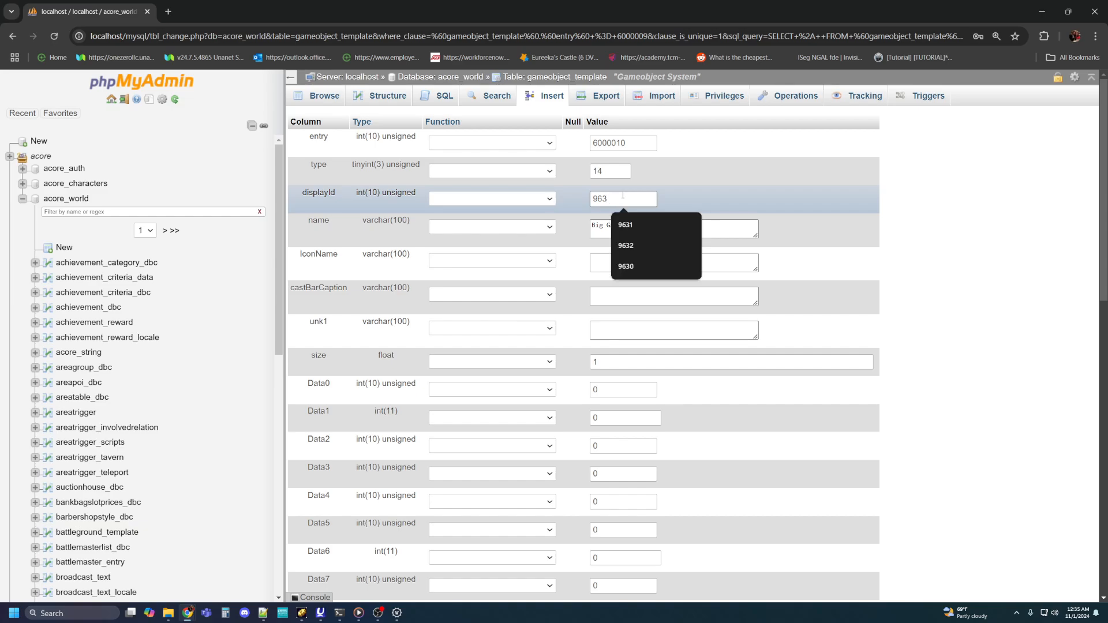
pyautogui.write('3')
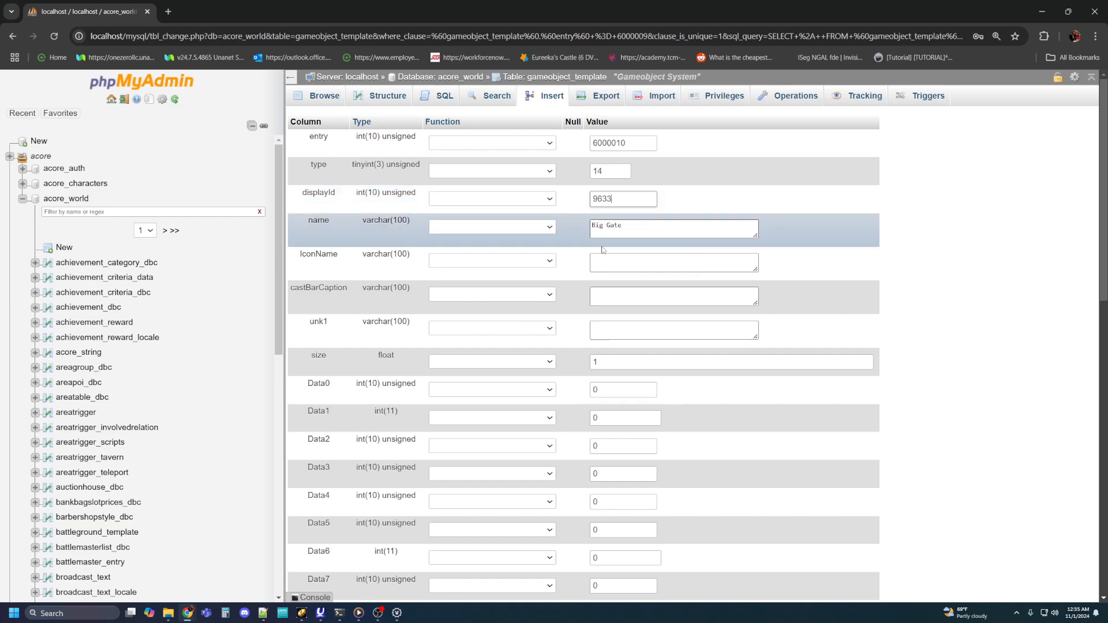
pyautogui.moveTo(339, 617)
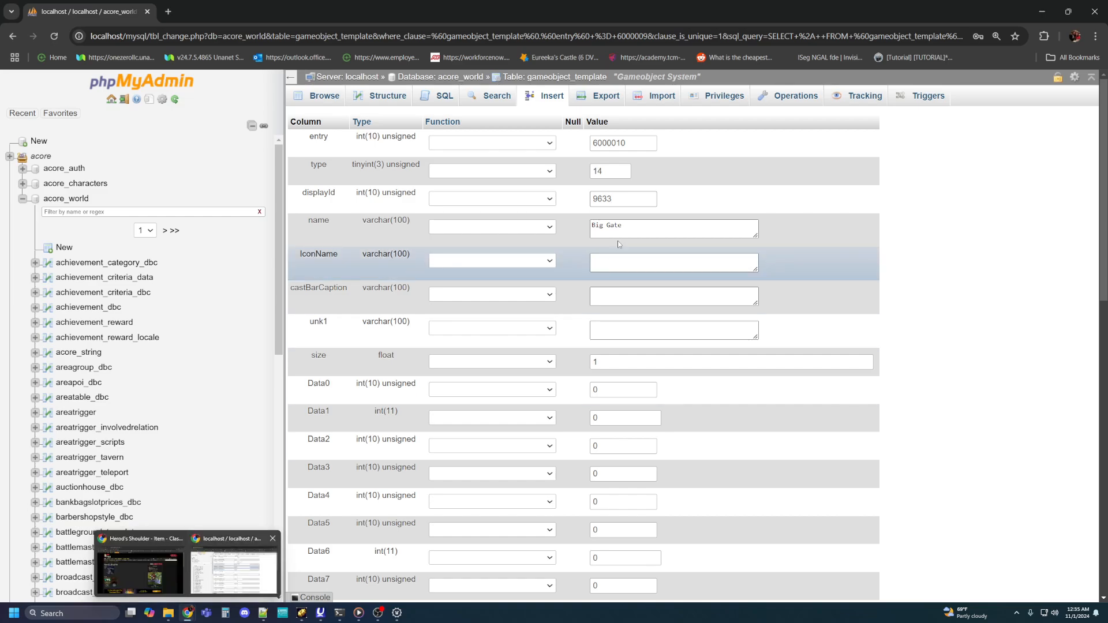
pyautogui.click(626, 200)
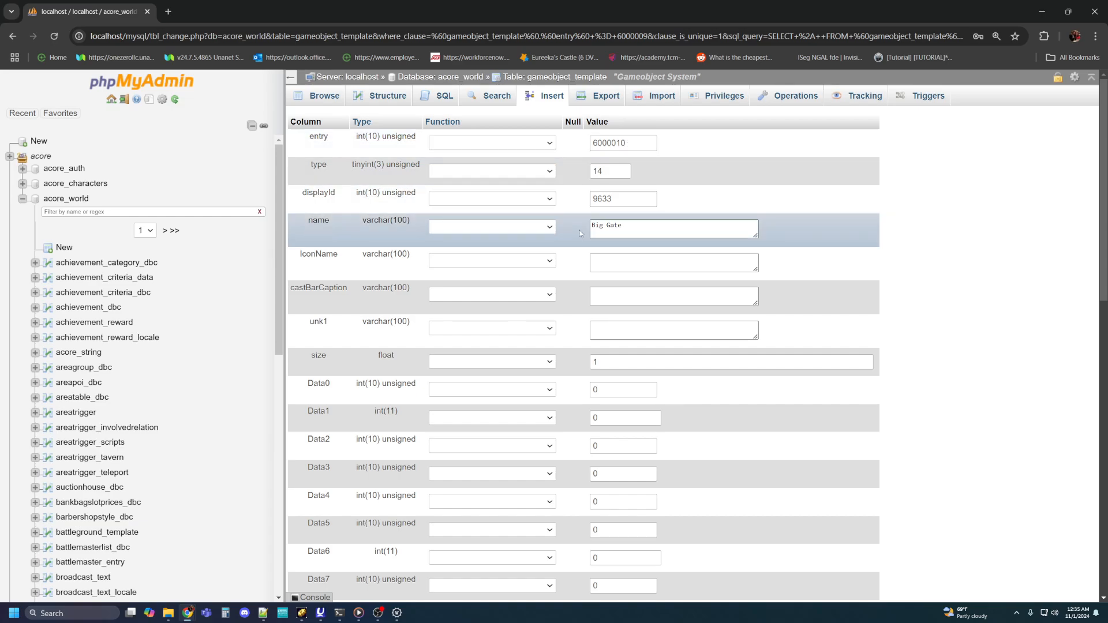
pyautogui.click(622, 200)
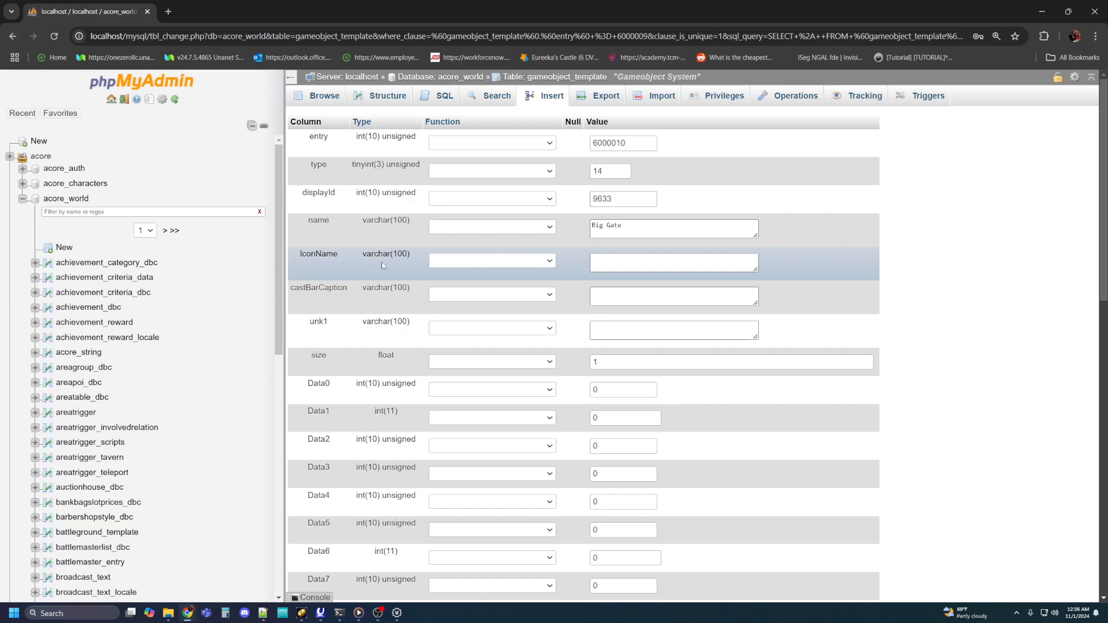
# Step: Check the Data fields and the VerifiedBuild value of the Big Gate row
pyautogui.scroll(-9, 383, 265)
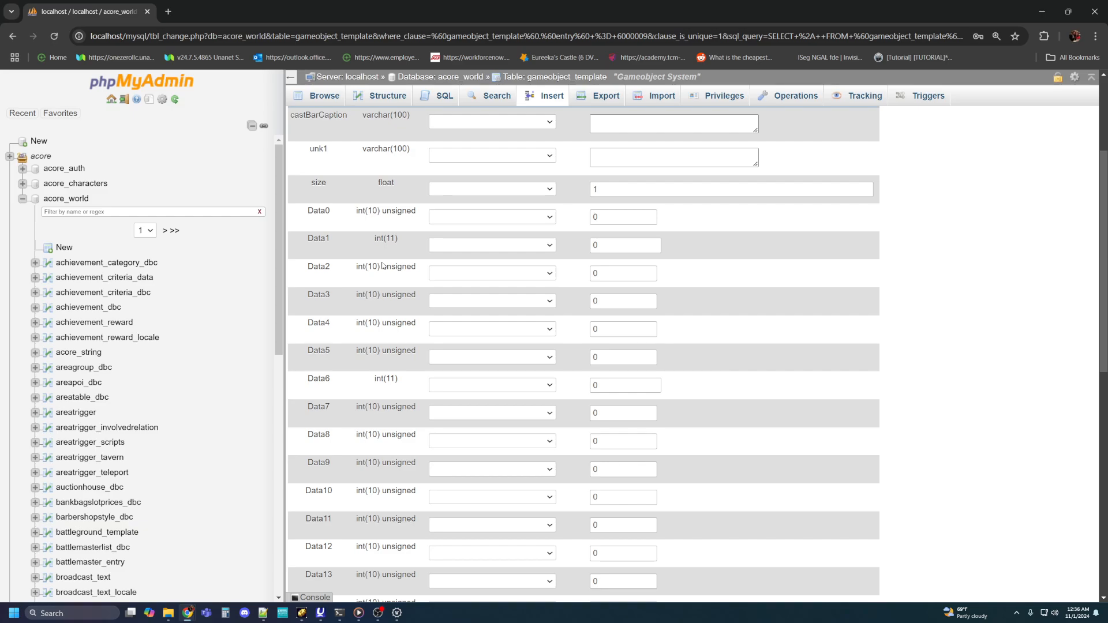
pyautogui.scroll(-3, 385, 267)
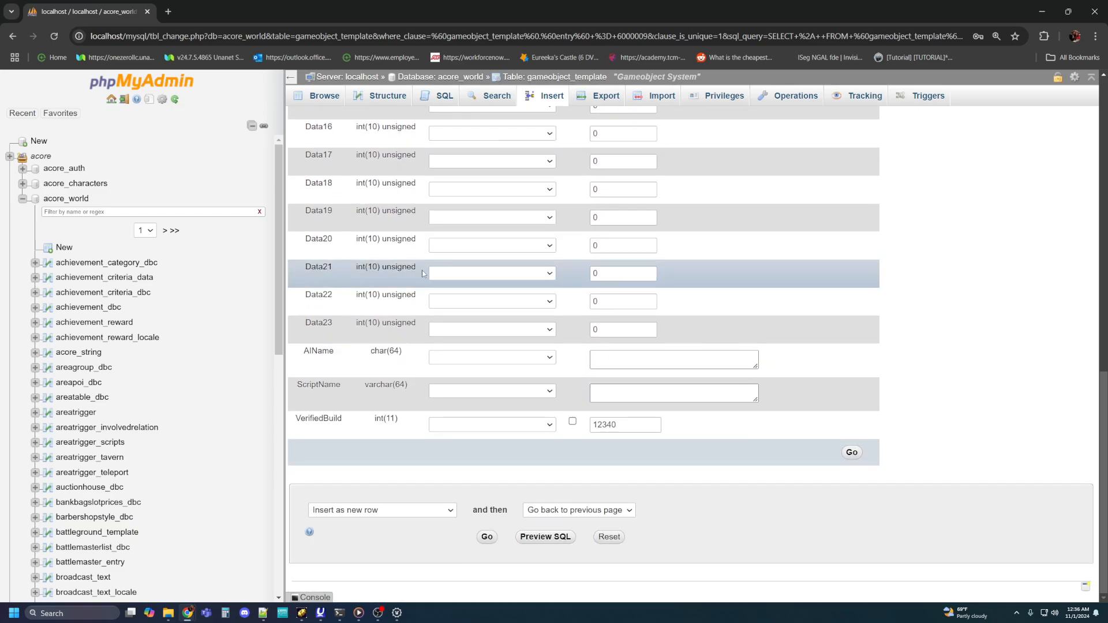
pyautogui.doubleClick(622, 425)
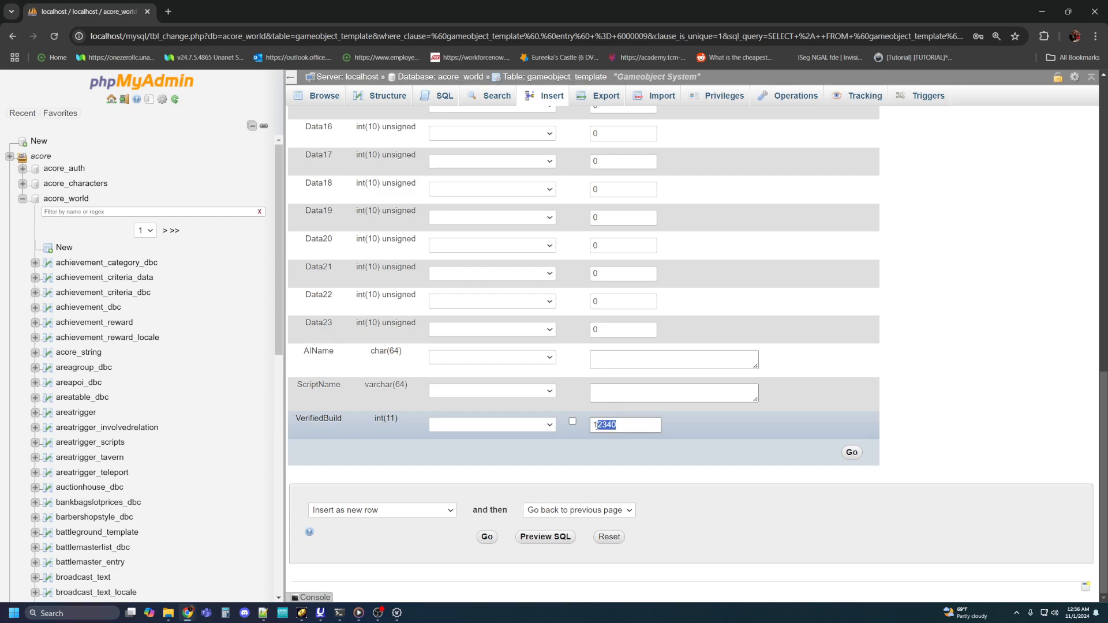
pyautogui.click(631, 423)
pyautogui.moveTo(630, 424); pyautogui.dragTo(584, 427)
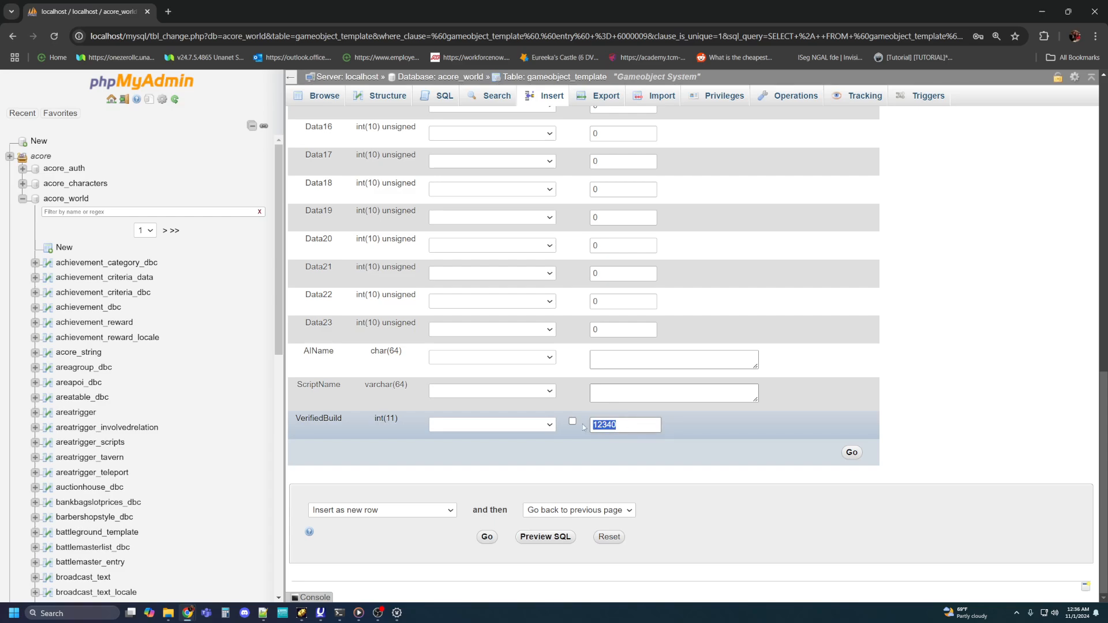
pyautogui.click(638, 424)
pyautogui.moveTo(638, 424); pyautogui.dragTo(591, 427)
pyautogui.click(624, 423)
# Step: Submit the completed Big Gate form as a new row in gameobject_template
pyautogui.scroll(10, 692, 352)
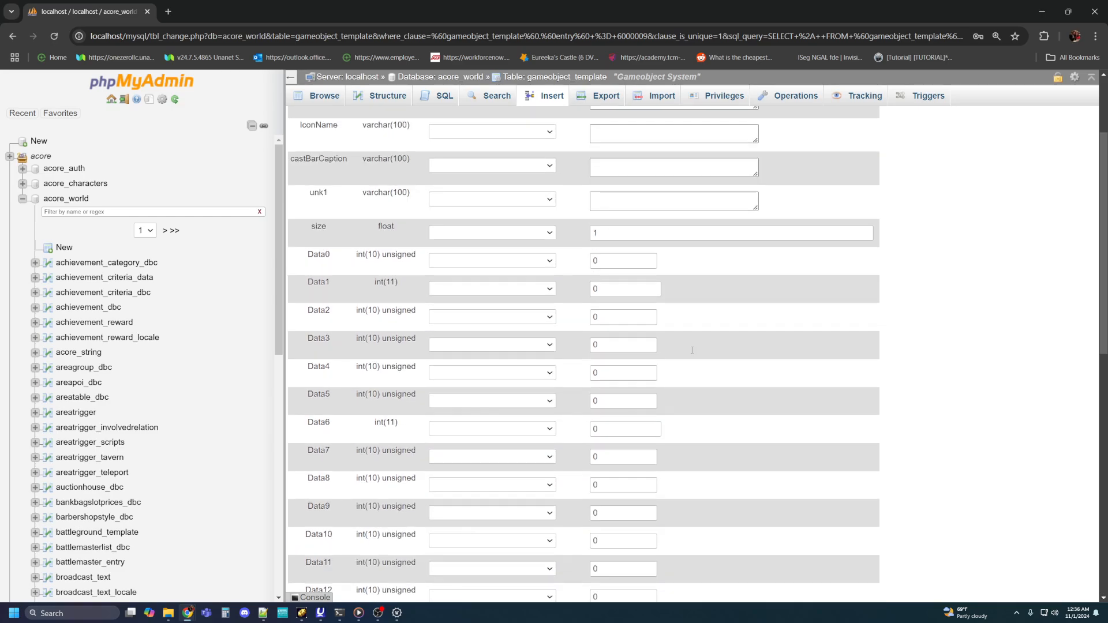
pyautogui.scroll(3, 692, 350)
pyautogui.scroll(-11, 692, 350)
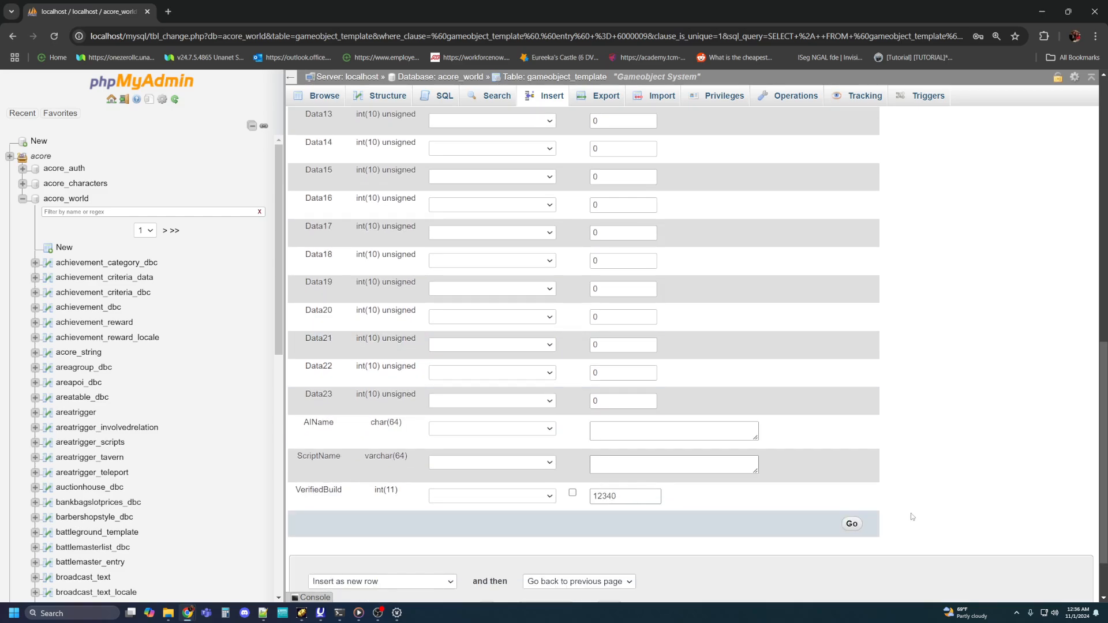
pyautogui.click(852, 524)
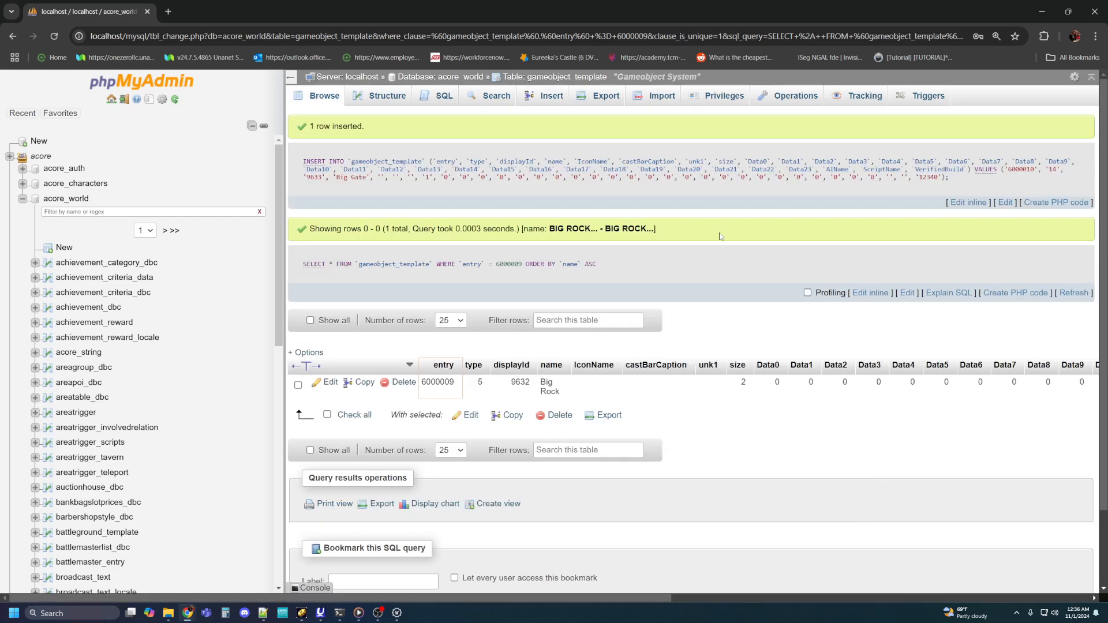
# Step: Search gameobject_template for entry 6000010 to verify the new row
pyautogui.click(491, 93)
pyautogui.click(686, 219)
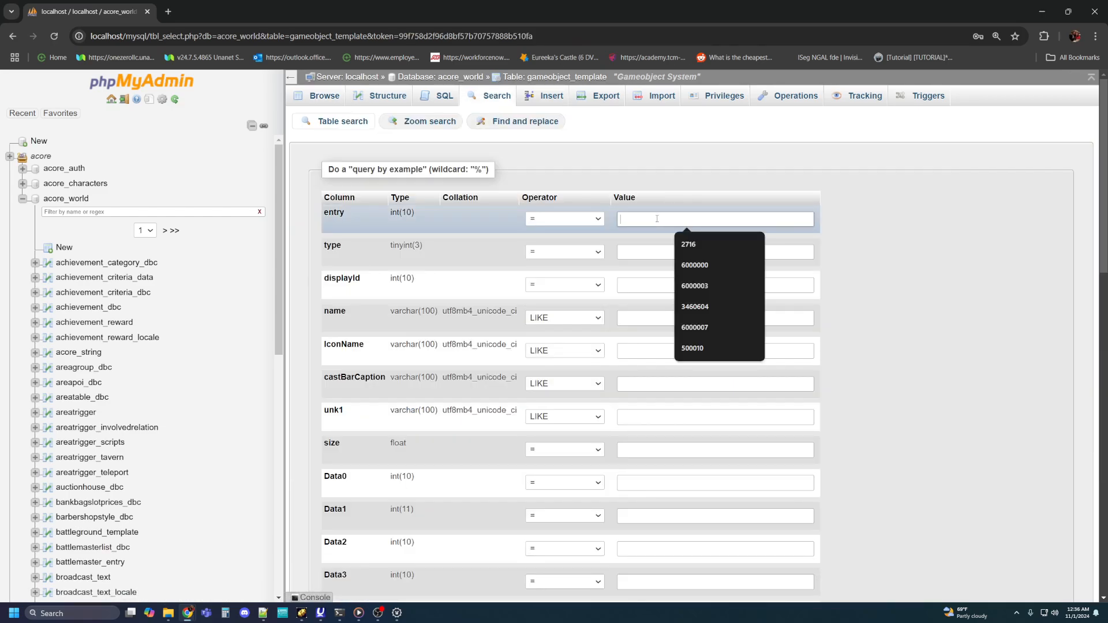
pyautogui.write('60000')
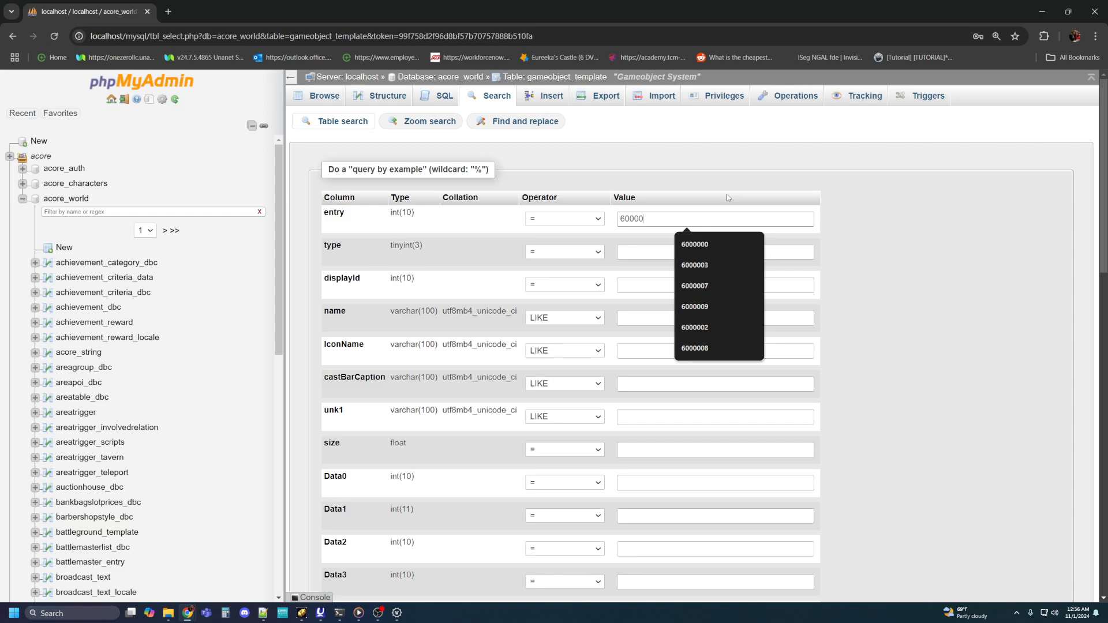
pyautogui.write('10')
pyautogui.press('Return')
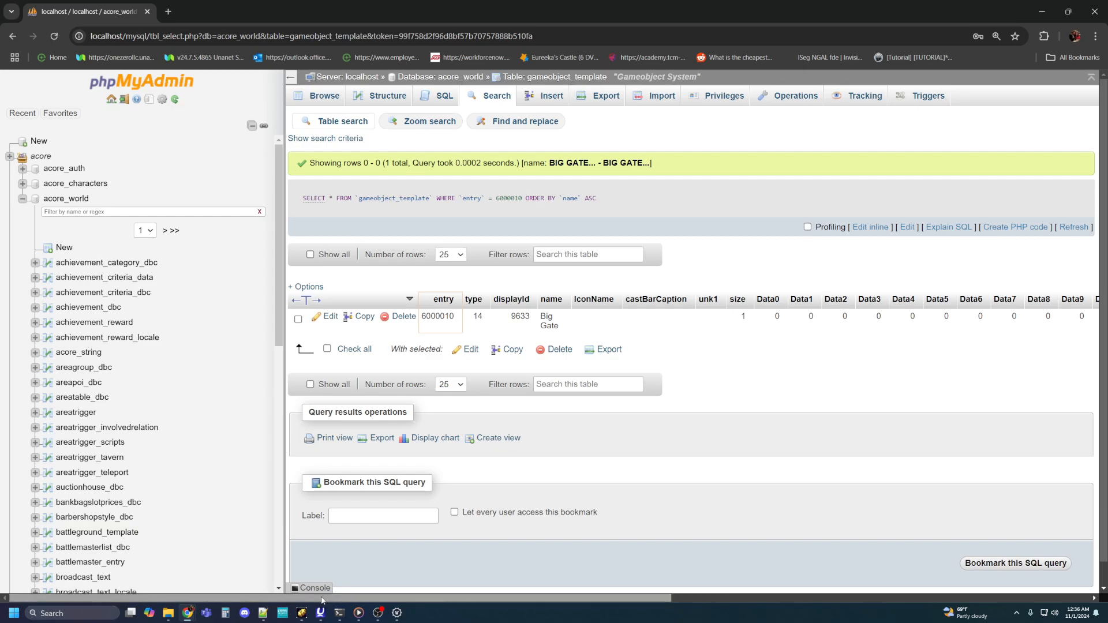
pyautogui.moveTo(321, 600); pyautogui.dragTo(375, 600)
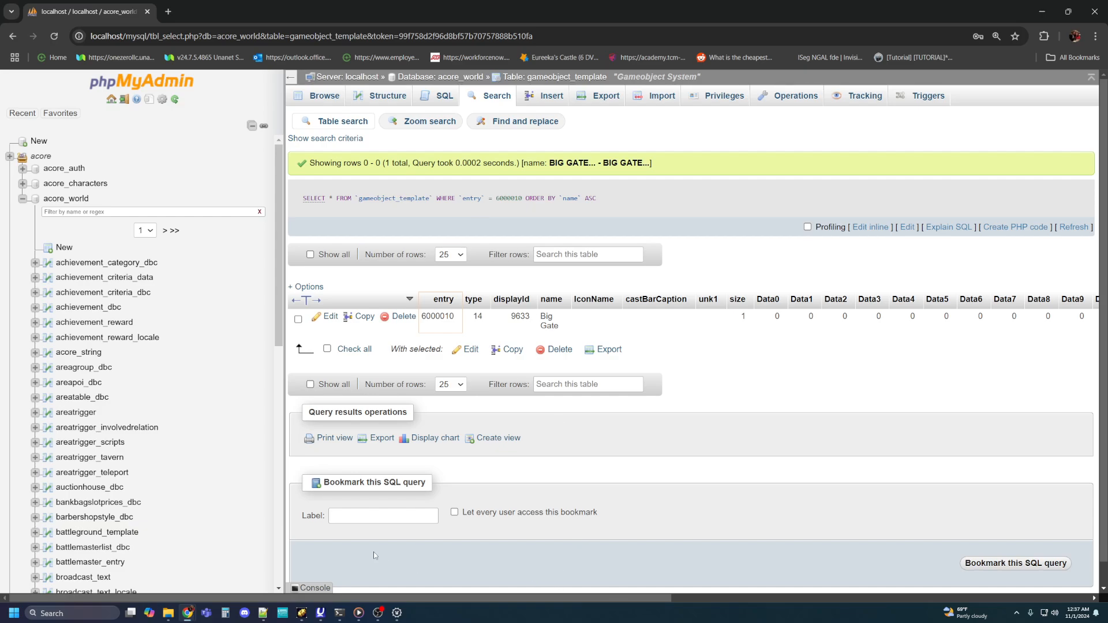
# Step: Switch to File Explorer and copy GameObjectDisplayInfo.dbc from the server's data\dbc folder
pyautogui.click(168, 613)
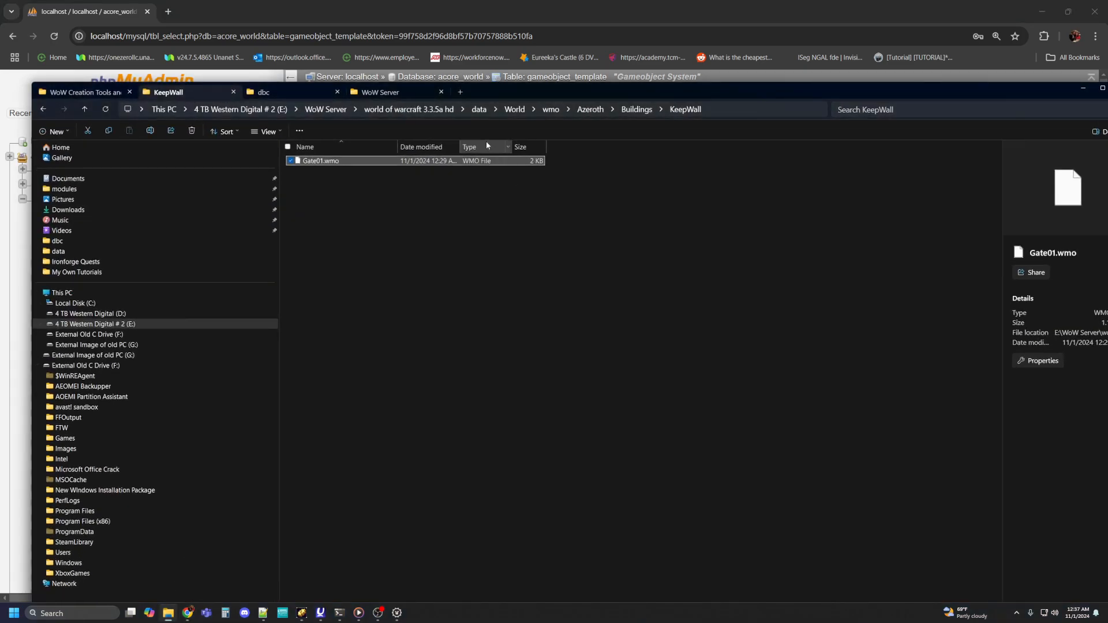
pyautogui.click(296, 90)
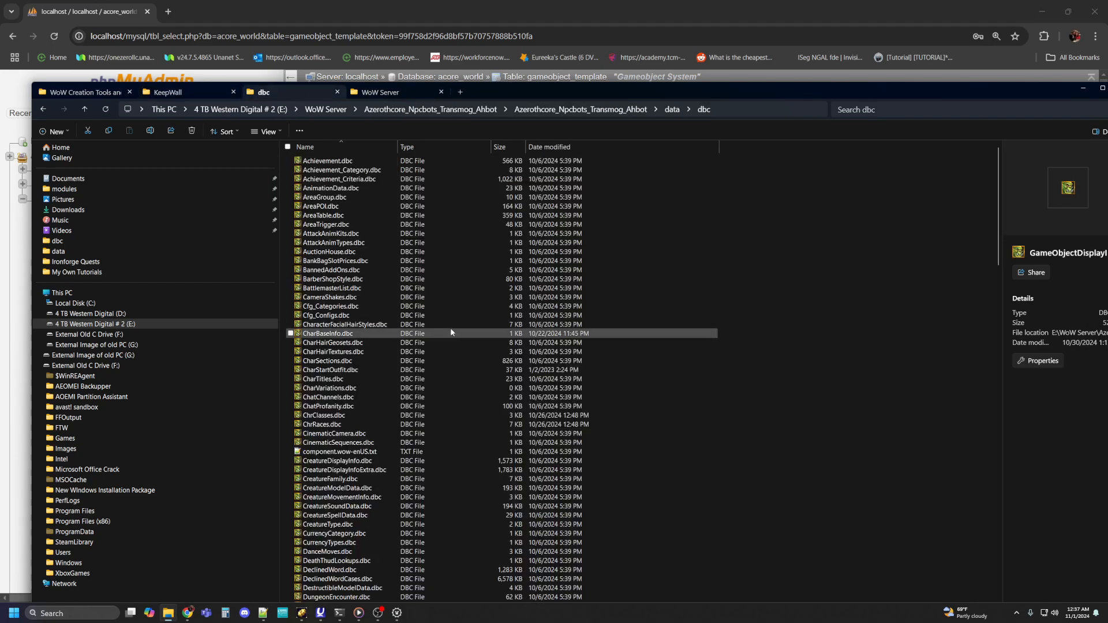
pyautogui.scroll(-12, 451, 331)
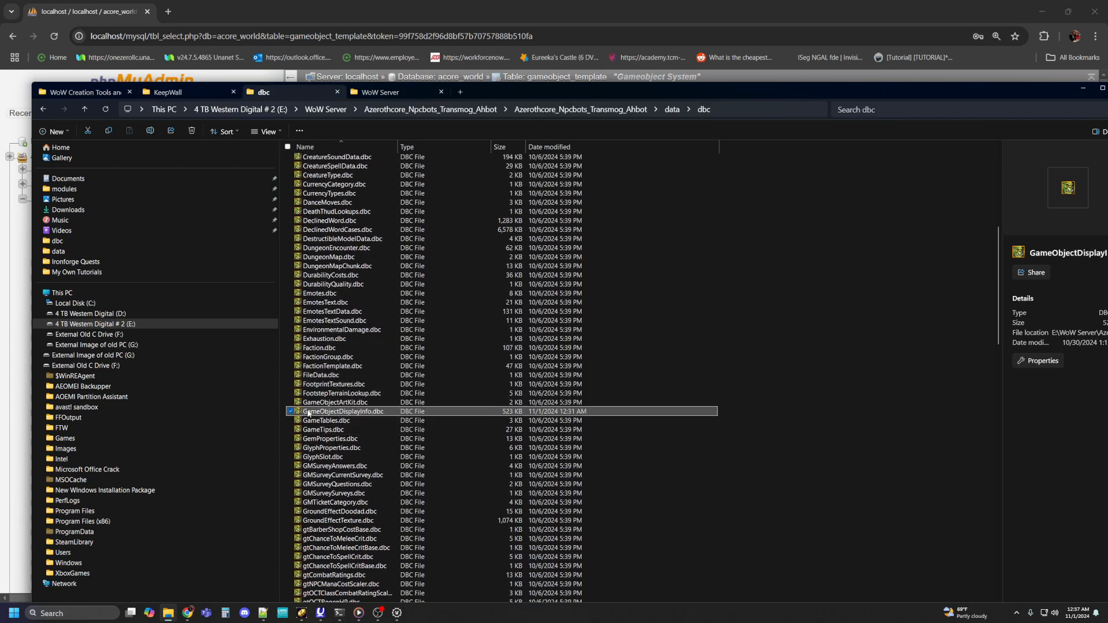
pyautogui.click(320, 412)
pyautogui.rightClick(321, 412)
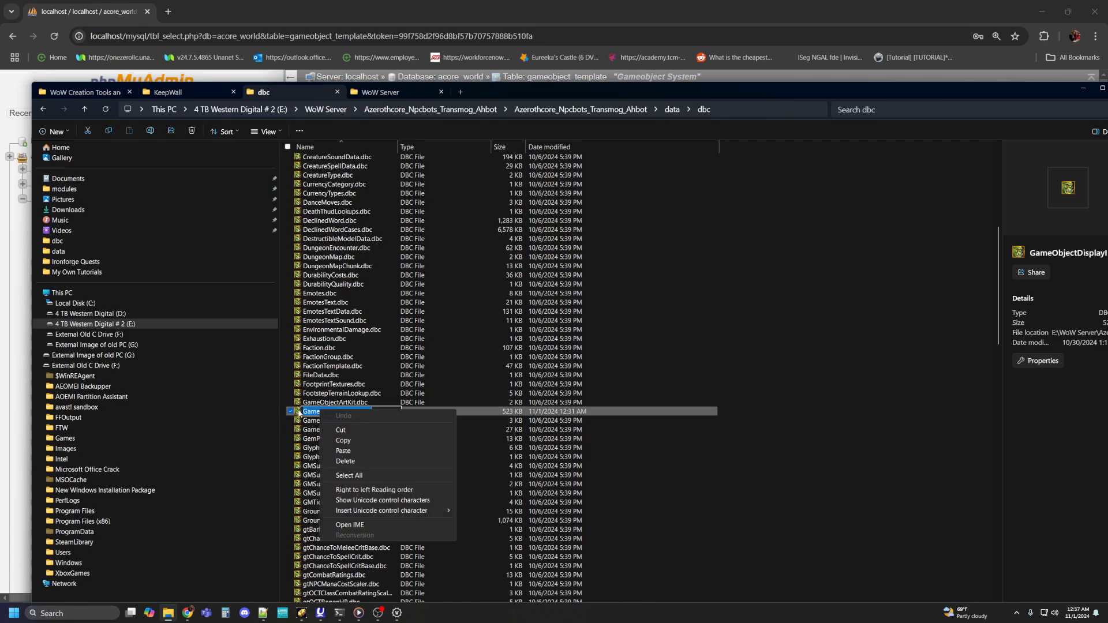
pyautogui.click(684, 372)
pyautogui.click(299, 412)
pyautogui.rightClick(299, 413)
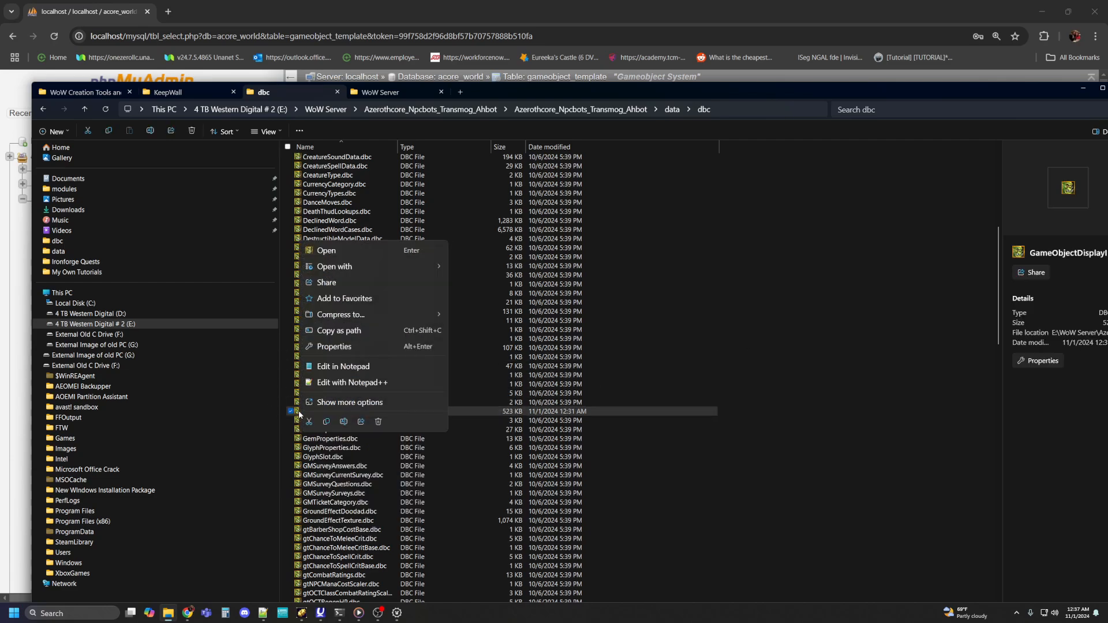
pyautogui.click(325, 423)
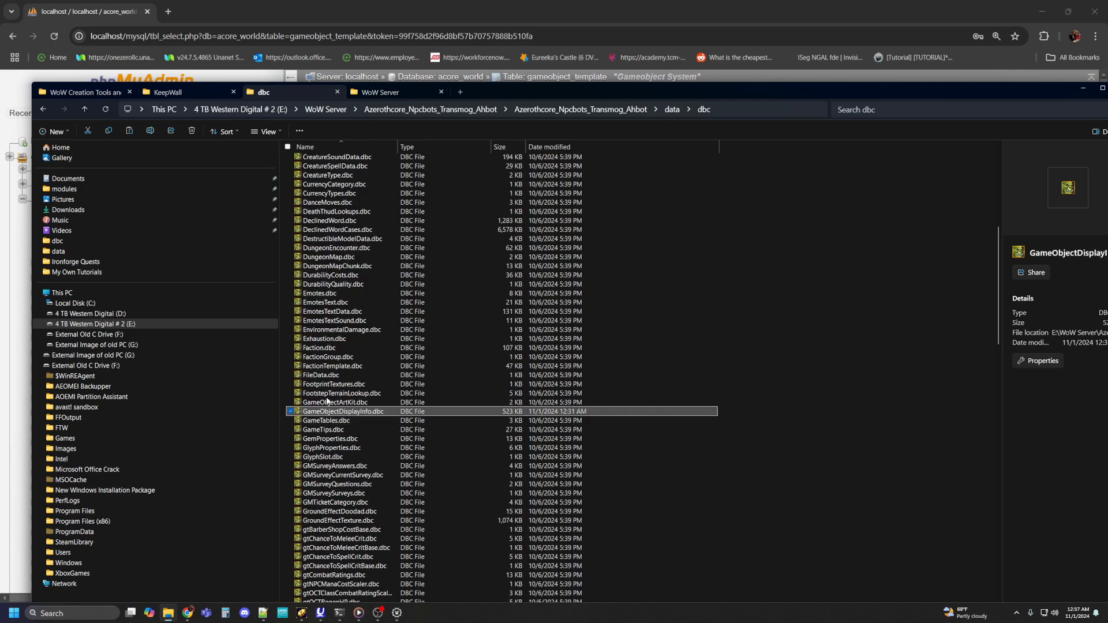
# Step: Paste GameObjectDisplayInfo.dbc into the world of warcraft 3.3.5a hd client's data folder, replacing the existing copy
pyautogui.click(385, 93)
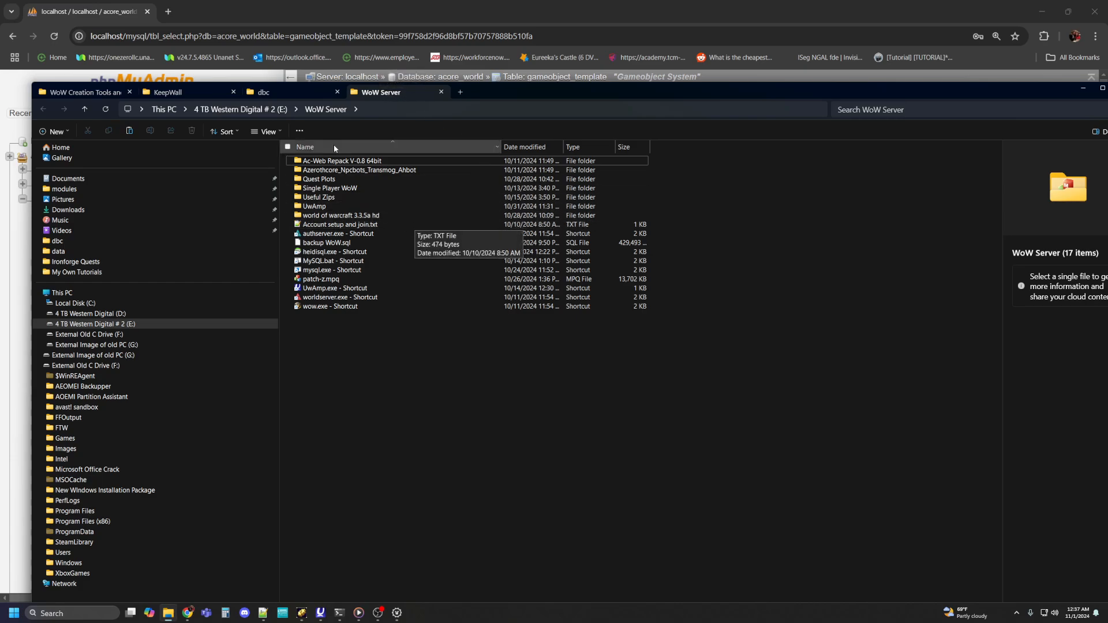
pyautogui.click(183, 91)
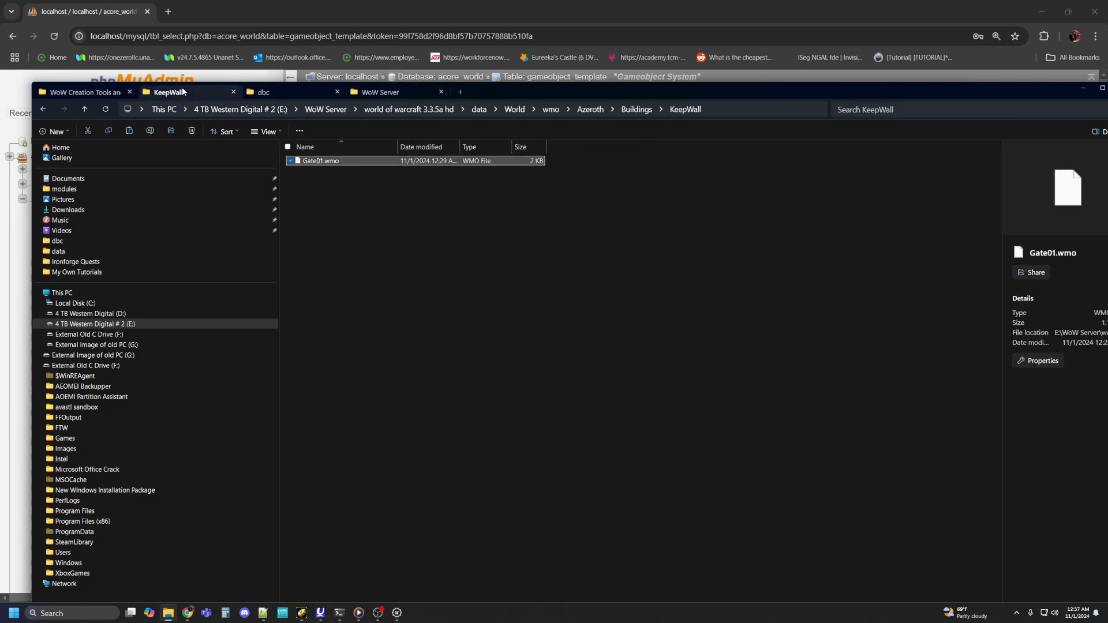
pyautogui.click(479, 110)
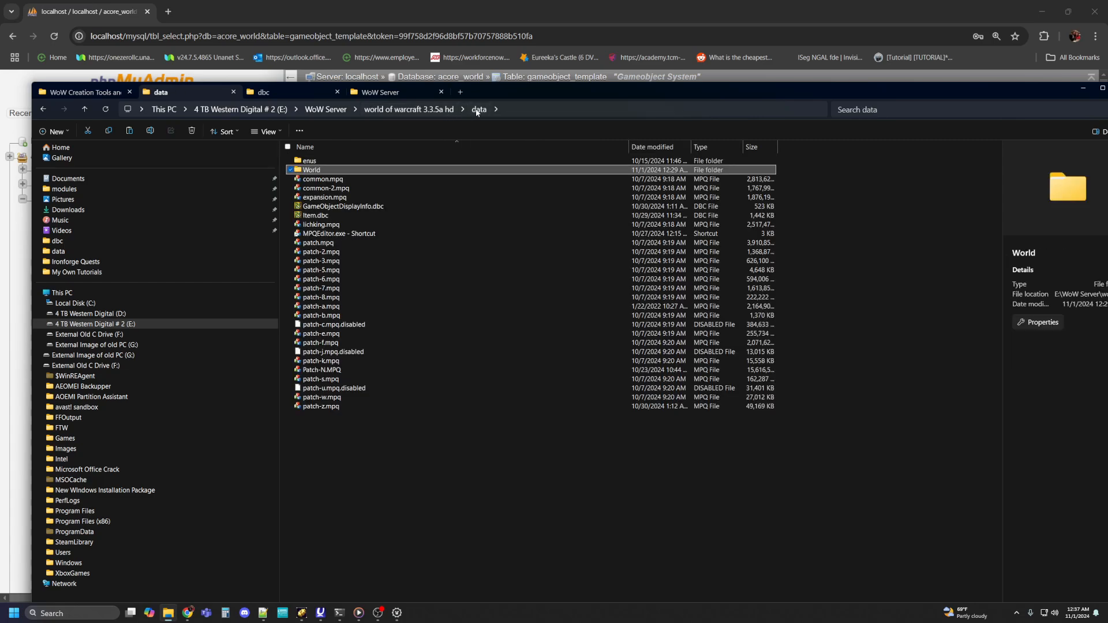
pyautogui.rightClick(323, 431)
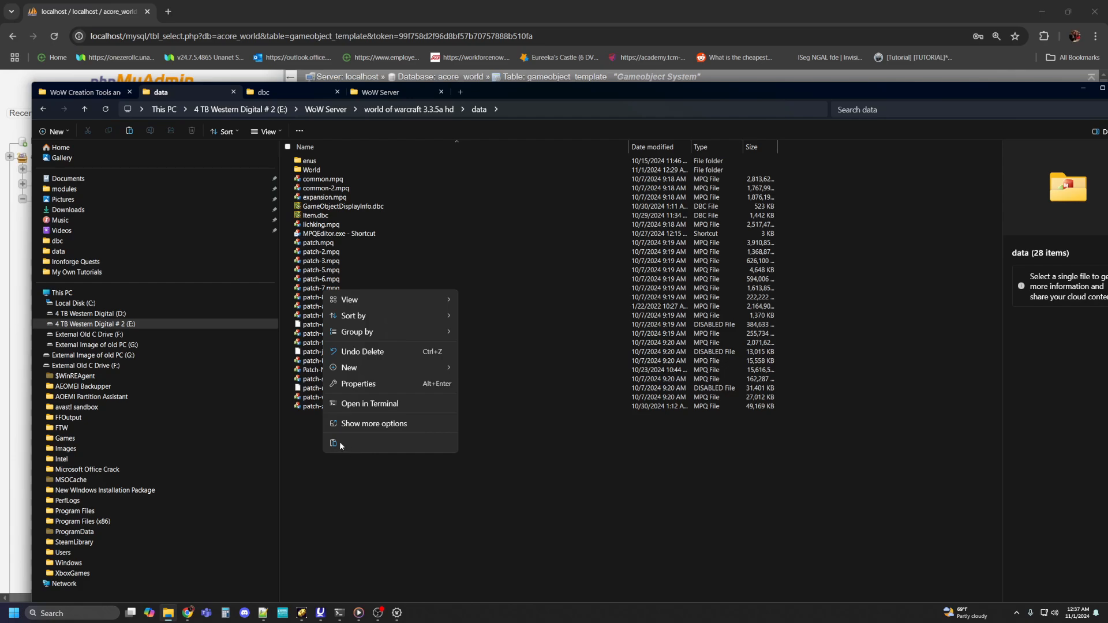
pyautogui.click(333, 443)
pyautogui.click(528, 245)
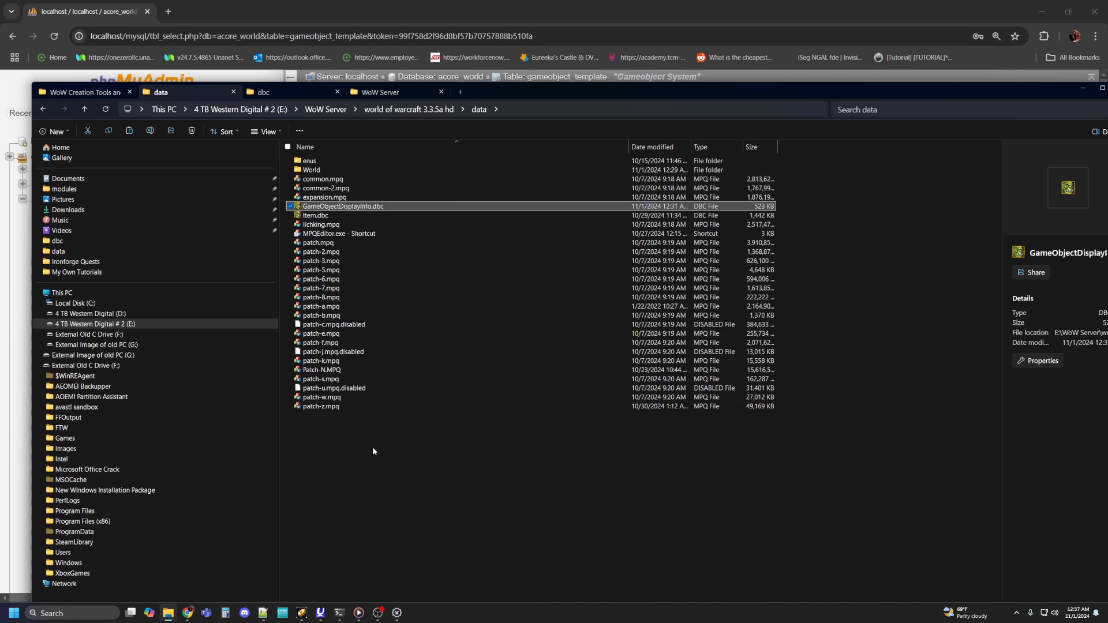
# Step: Open patch-z.mpq in Ladik's MPQ Editor and start adding a file to DBFilesClient, browsing to the server's data\dbc folder
pyautogui.click(314, 406)
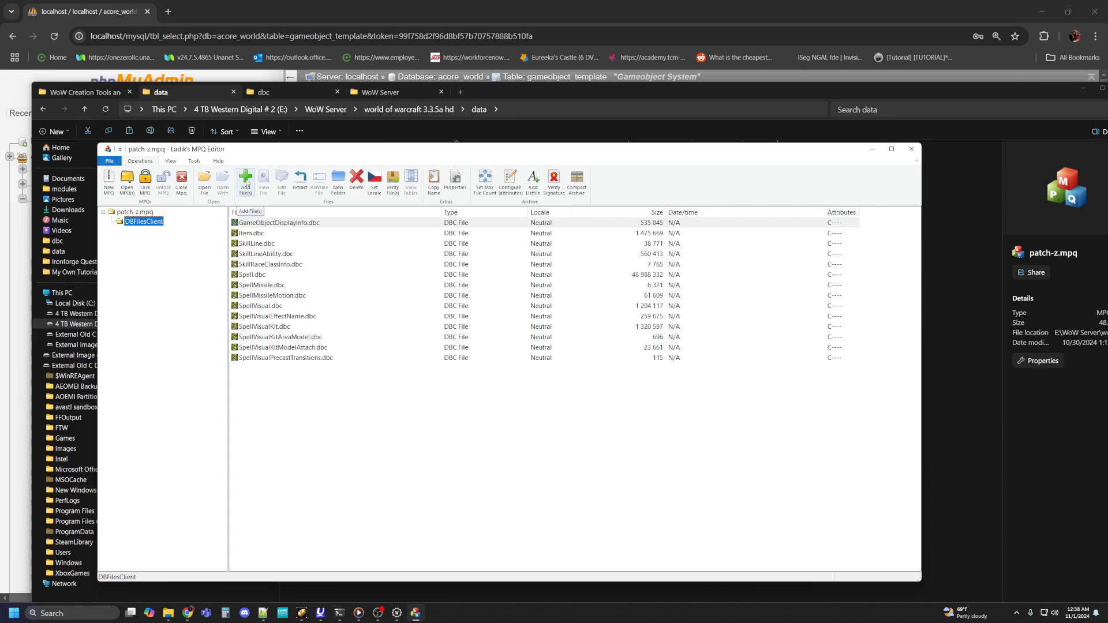
pyautogui.click(247, 184)
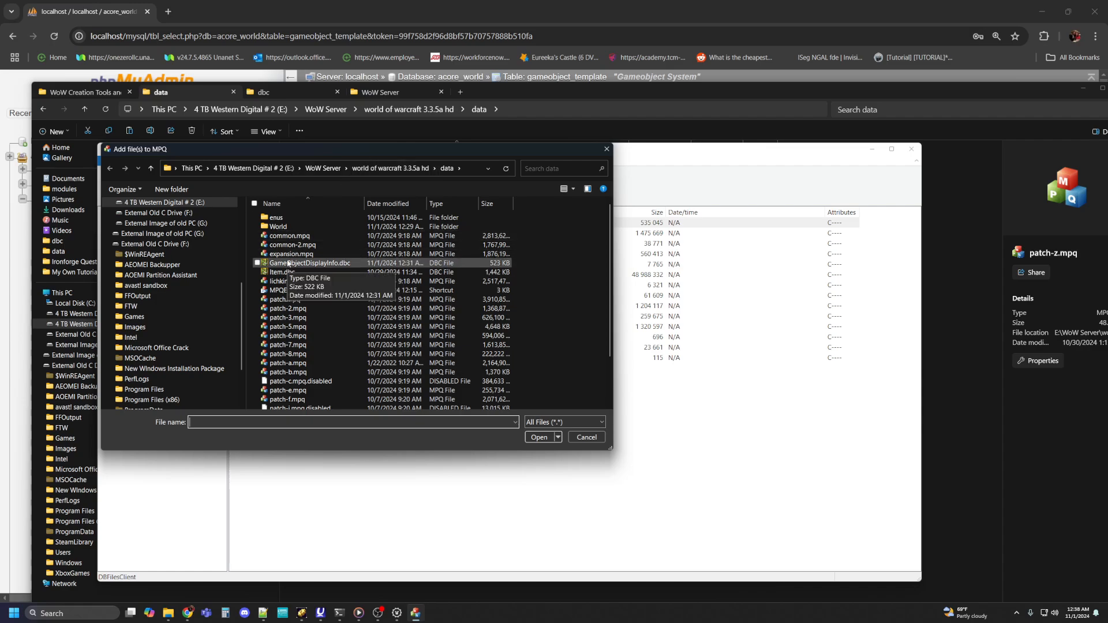
pyautogui.click(322, 168)
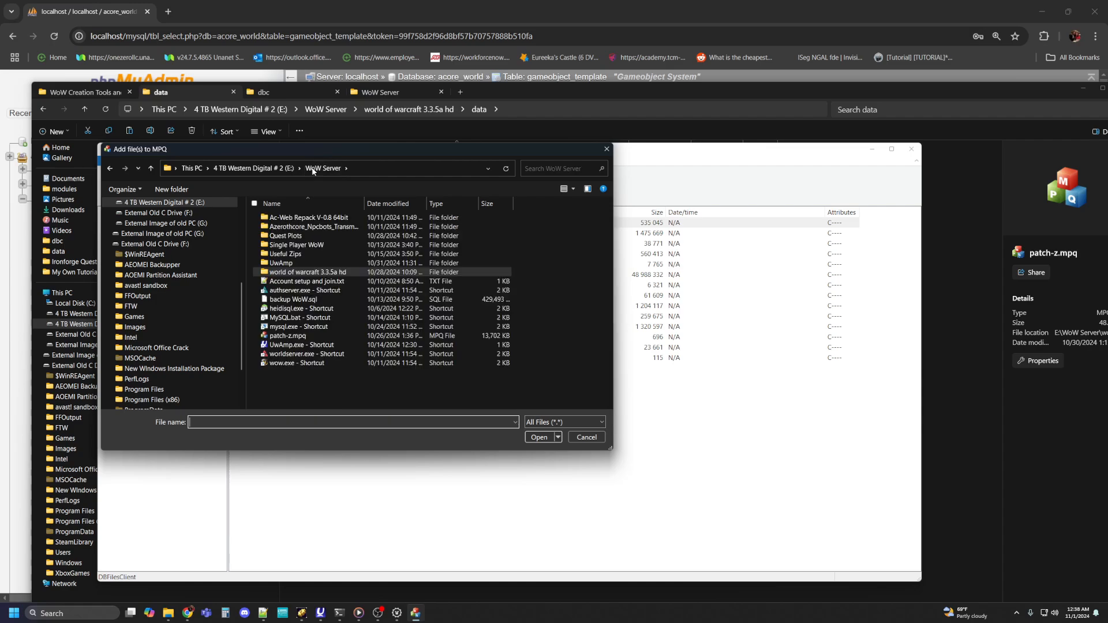
pyautogui.doubleClick(304, 227)
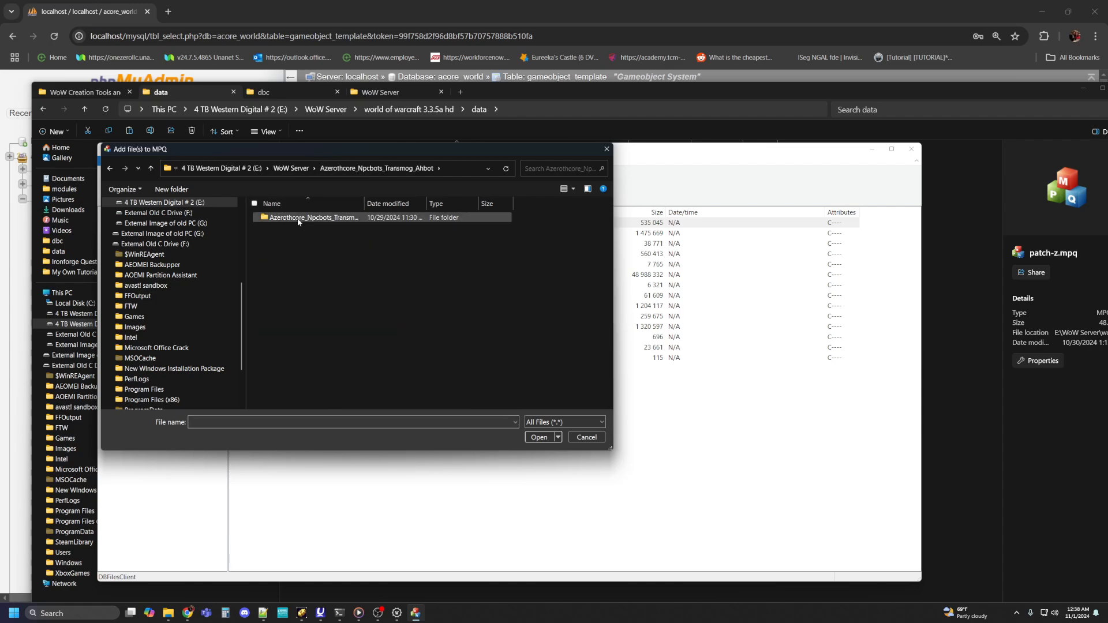
pyautogui.doubleClick(306, 218)
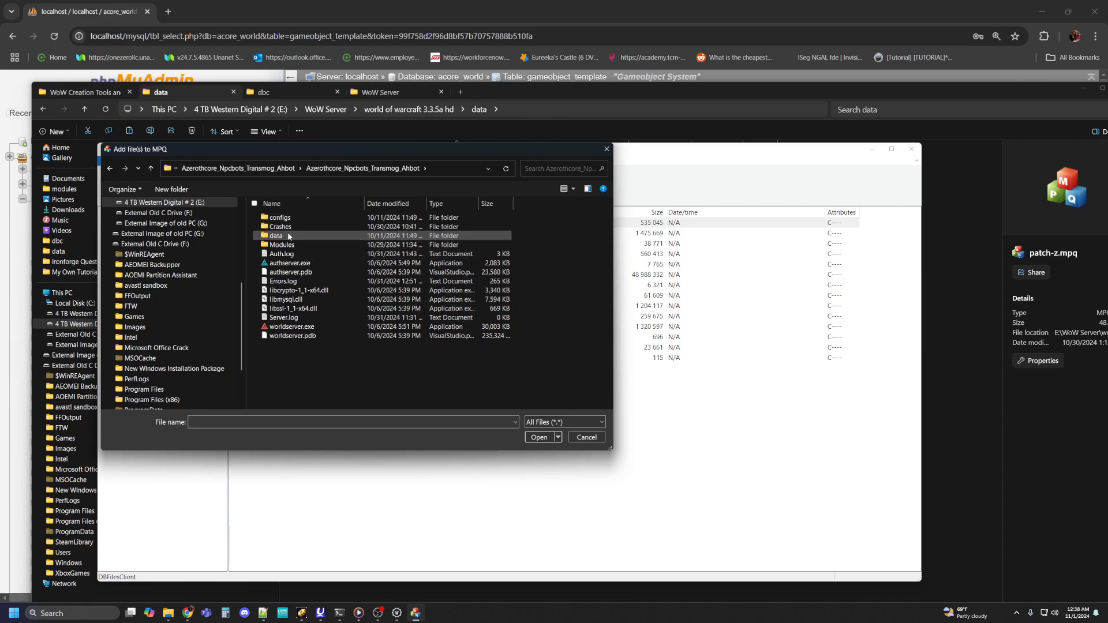
pyautogui.doubleClick(289, 234)
pyautogui.doubleClick(289, 227)
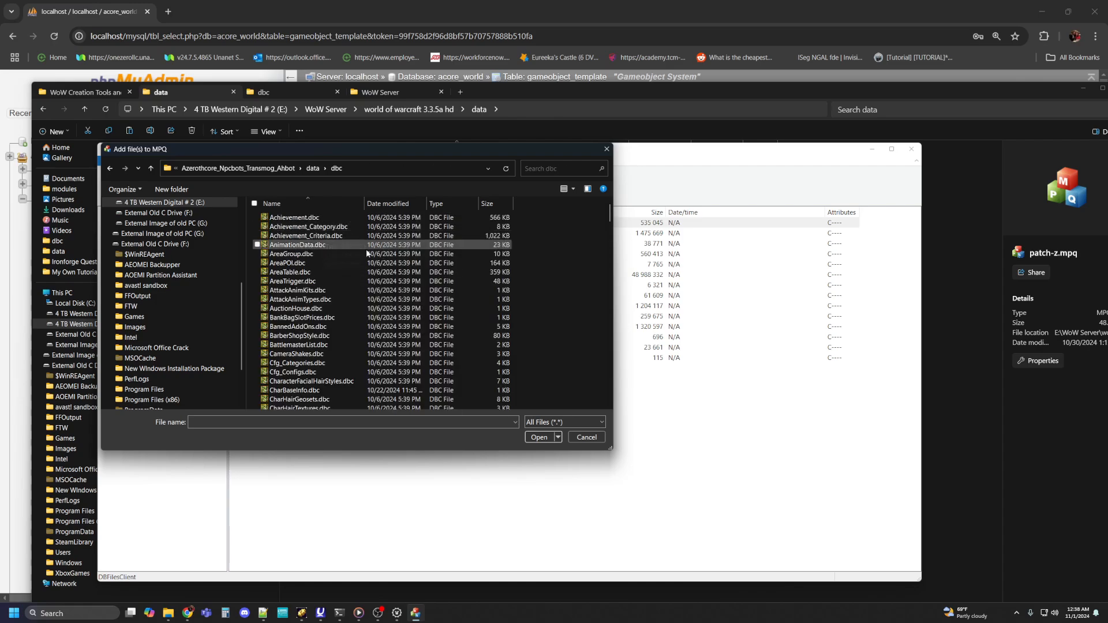
# Step: Add GameObjectDisplayInfo.dbc to the archive, replace the existing copy, and close the MPQ editor
pyautogui.scroll(-10, 346, 285)
pyautogui.scroll(-11, 346, 288)
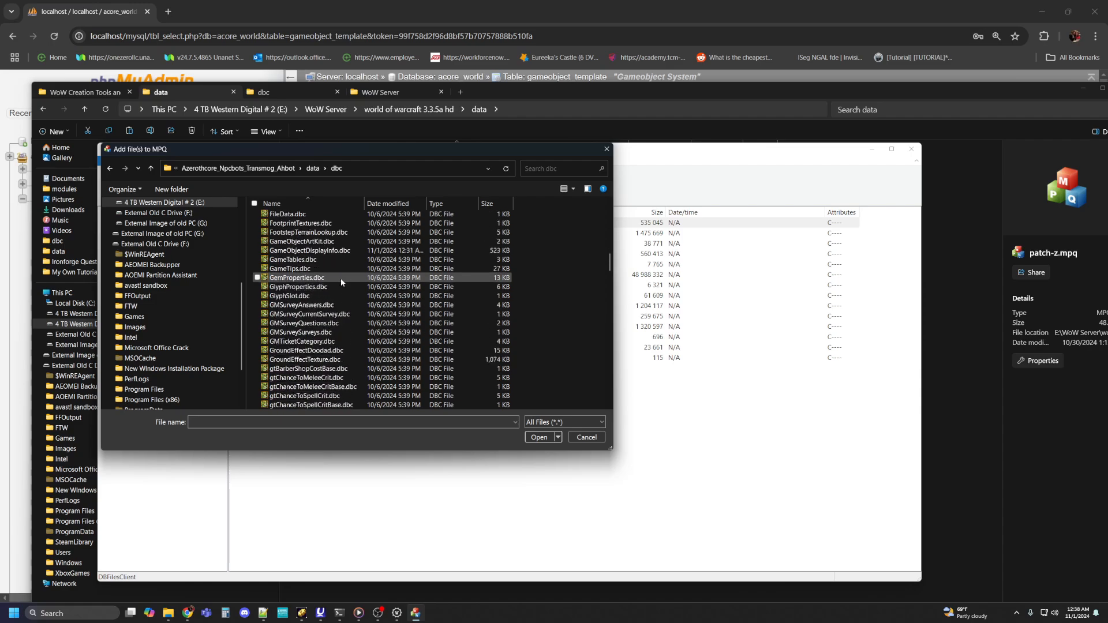
pyautogui.click(325, 250)
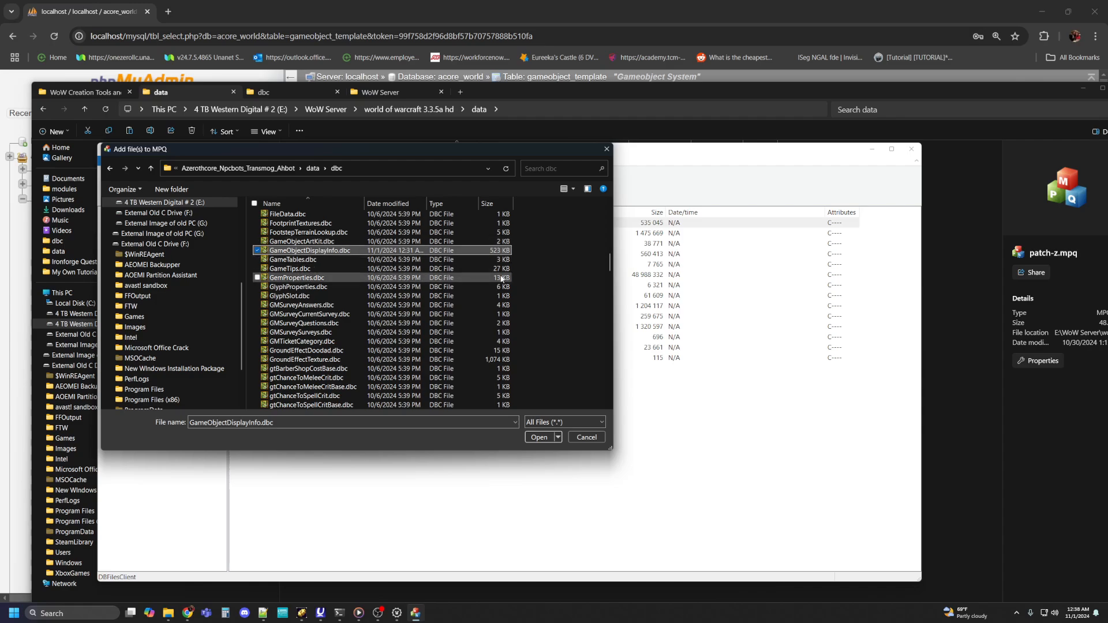
pyautogui.click(555, 438)
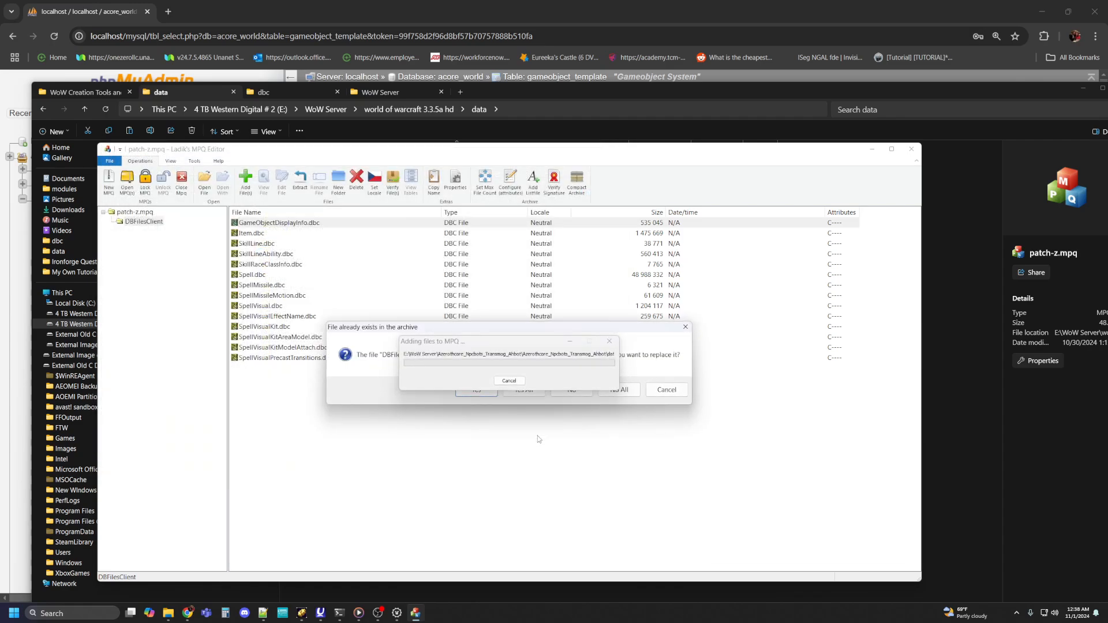
pyautogui.click(523, 392)
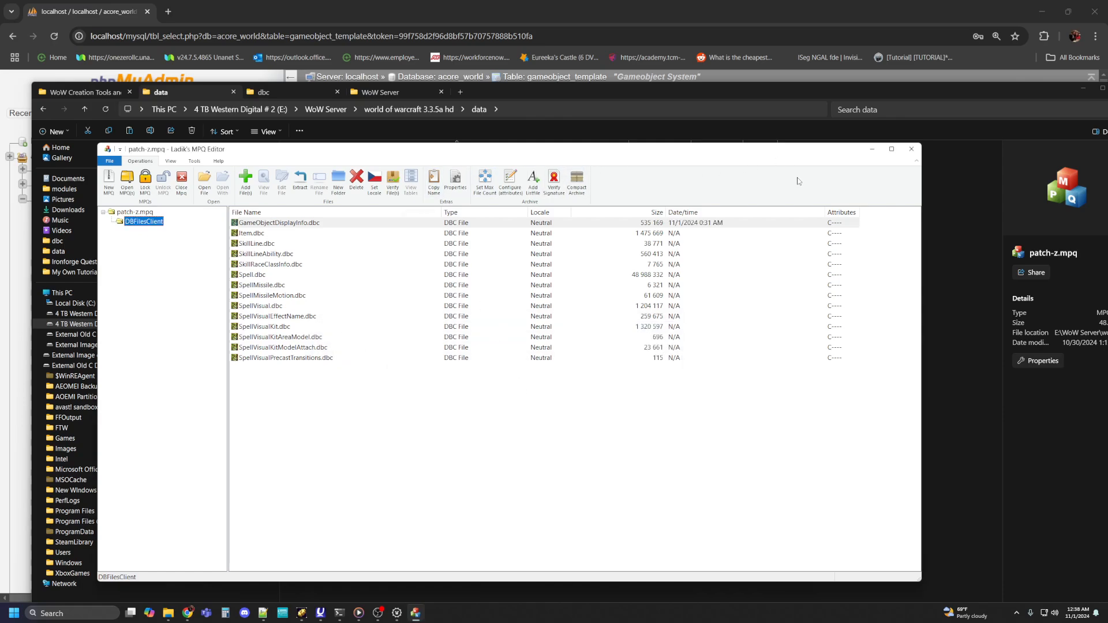
pyautogui.click(917, 153)
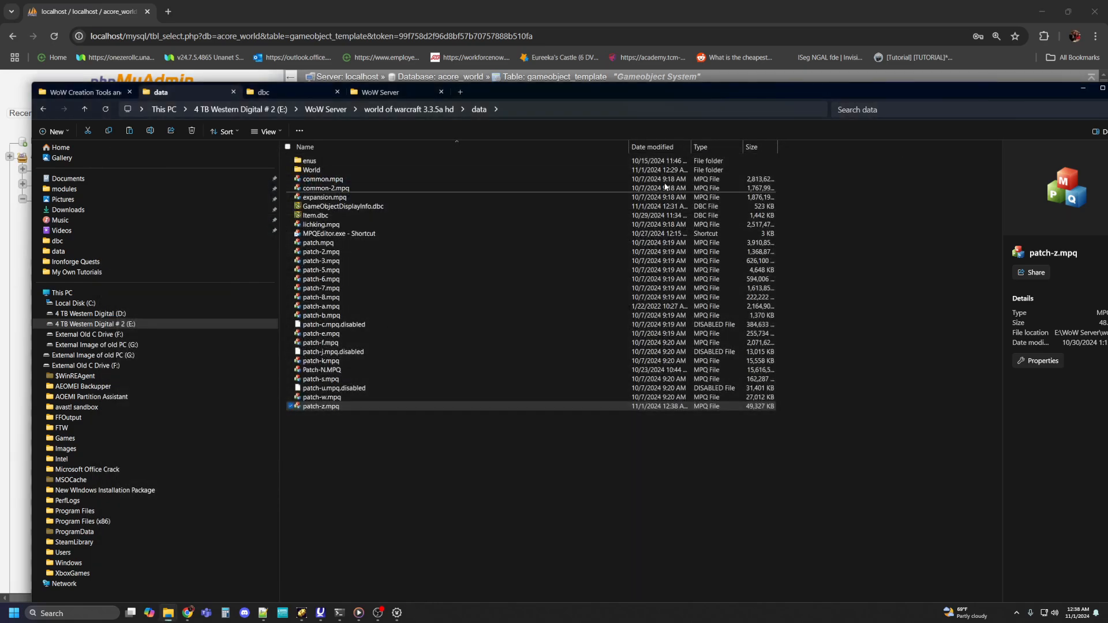
# Step: Maximize the File Explorer window and close all open Terminal windows to stop the running servers
pyautogui.moveTo(736, 93); pyautogui.dragTo(696, 55)
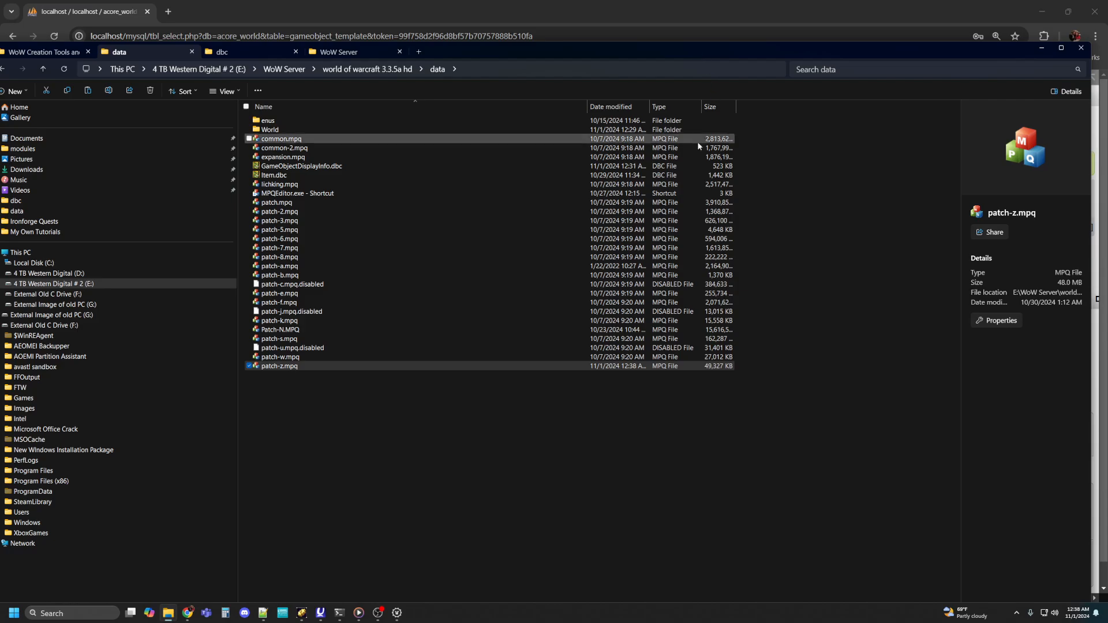
pyautogui.moveTo(884, 51); pyautogui.dragTo(863, 67)
pyautogui.click(1053, 72)
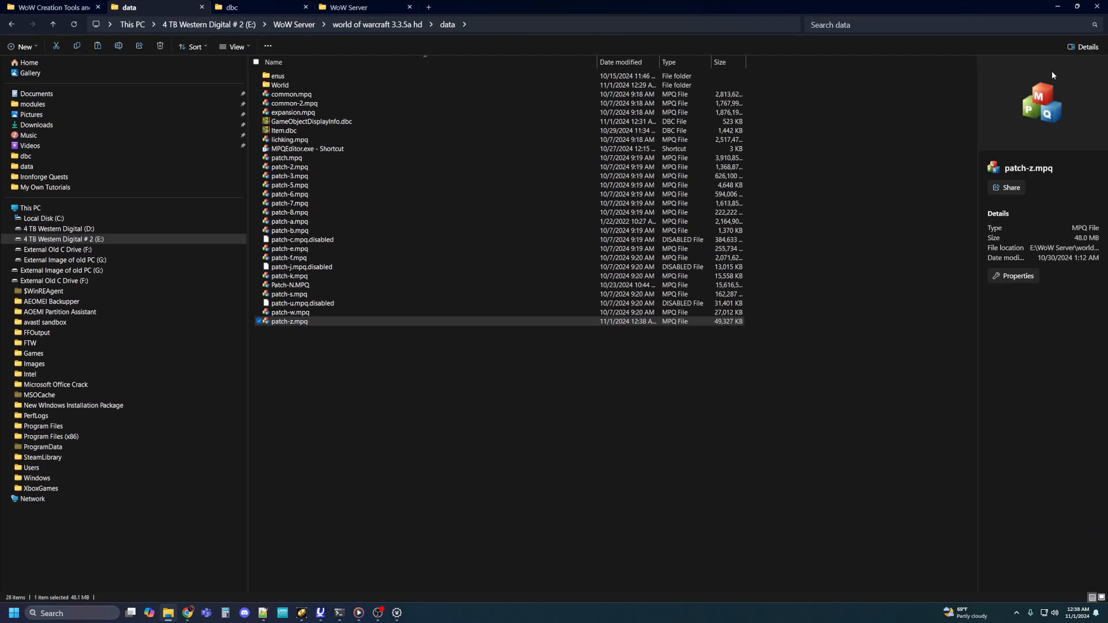
pyautogui.click(248, 8)
pyautogui.click(327, 7)
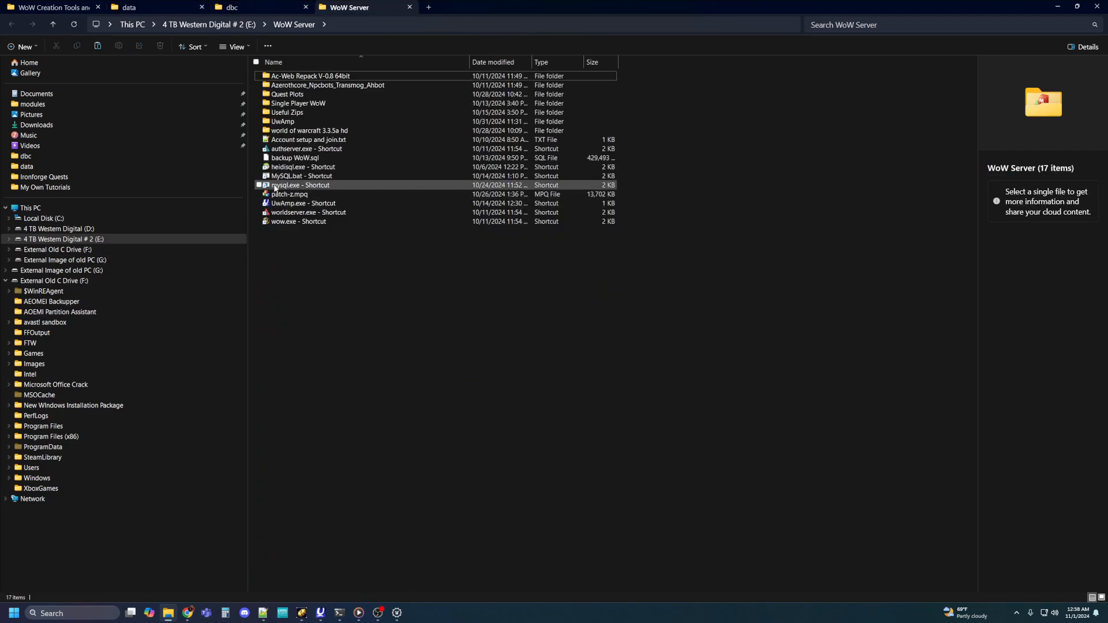
pyautogui.rightClick(339, 617)
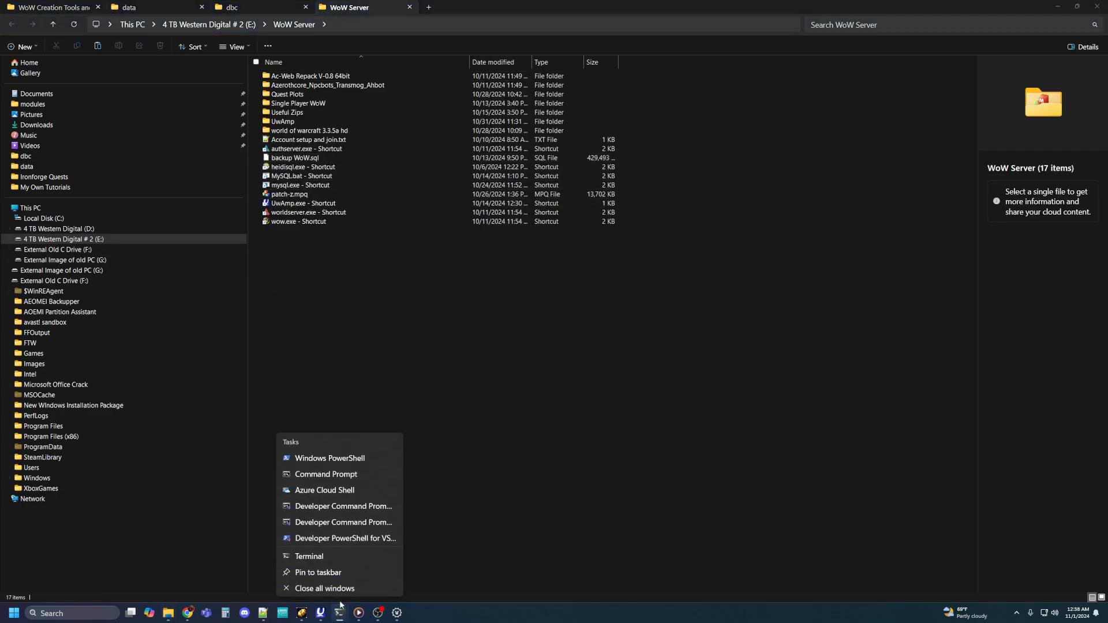
pyautogui.click(337, 587)
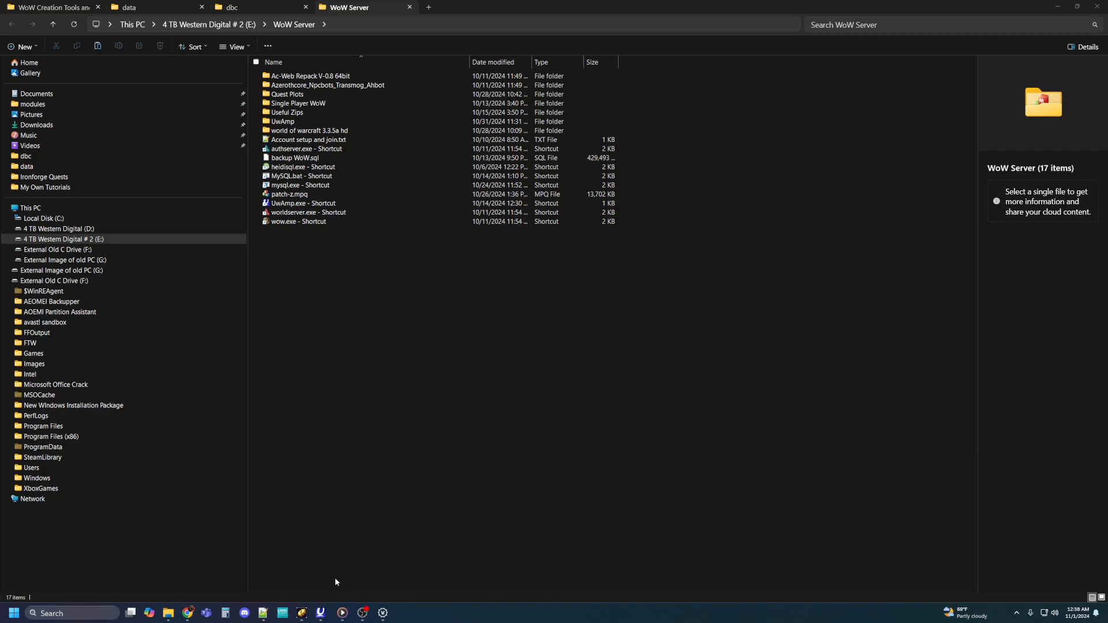
# Step: Delete the Cache folder from the world of warcraft 3.3.5a hd client folder
pyautogui.click(272, 5)
pyautogui.click(140, 9)
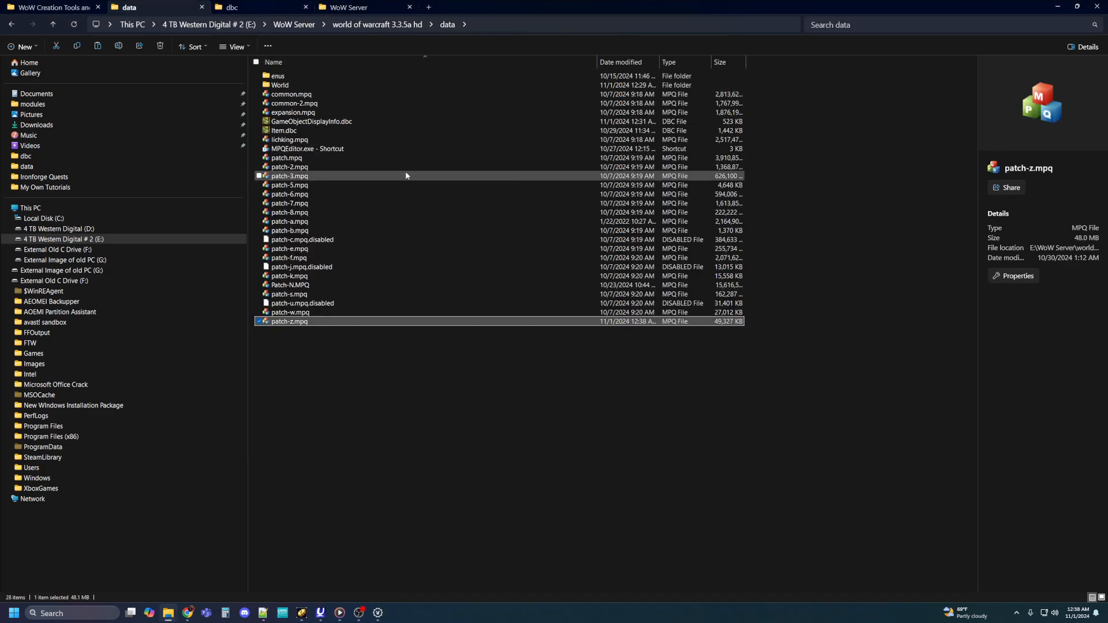
pyautogui.click(370, 28)
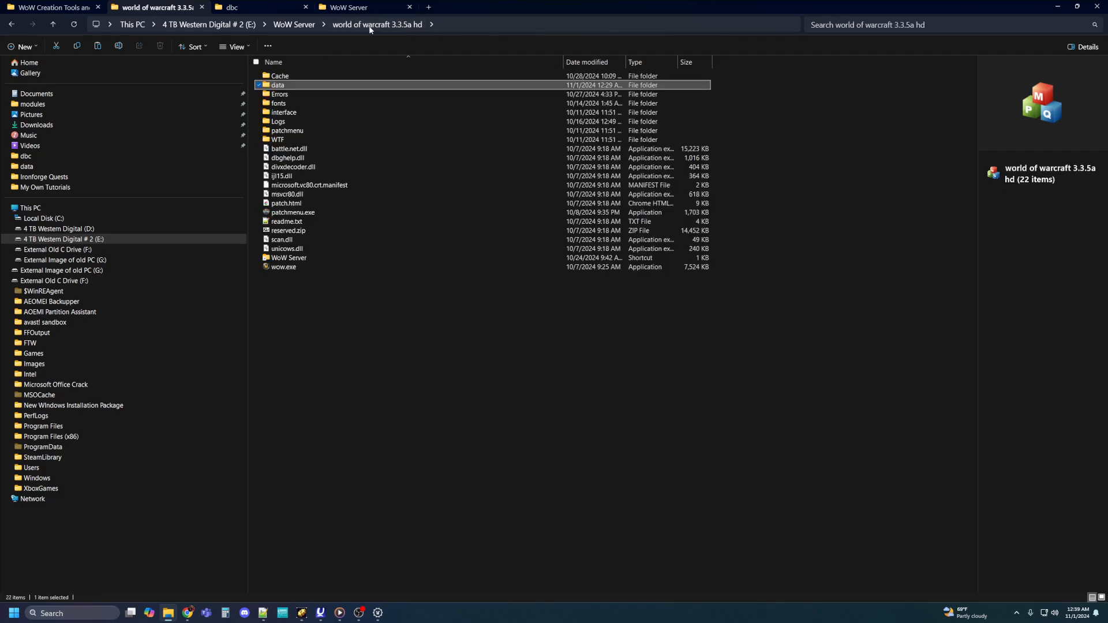
pyautogui.click(281, 77)
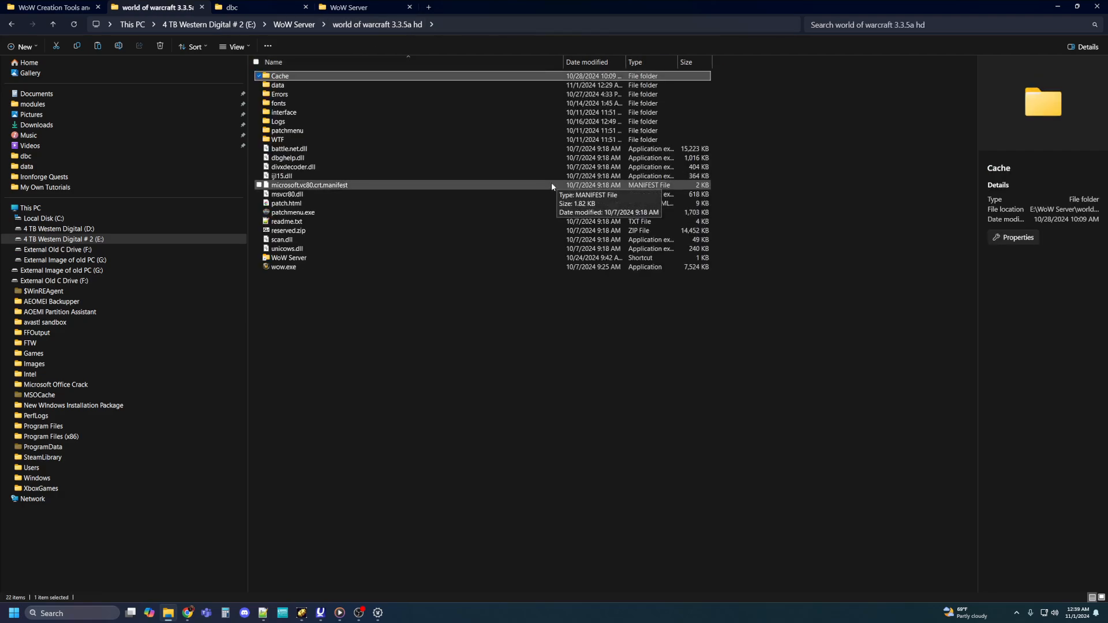
pyautogui.press('Delete')
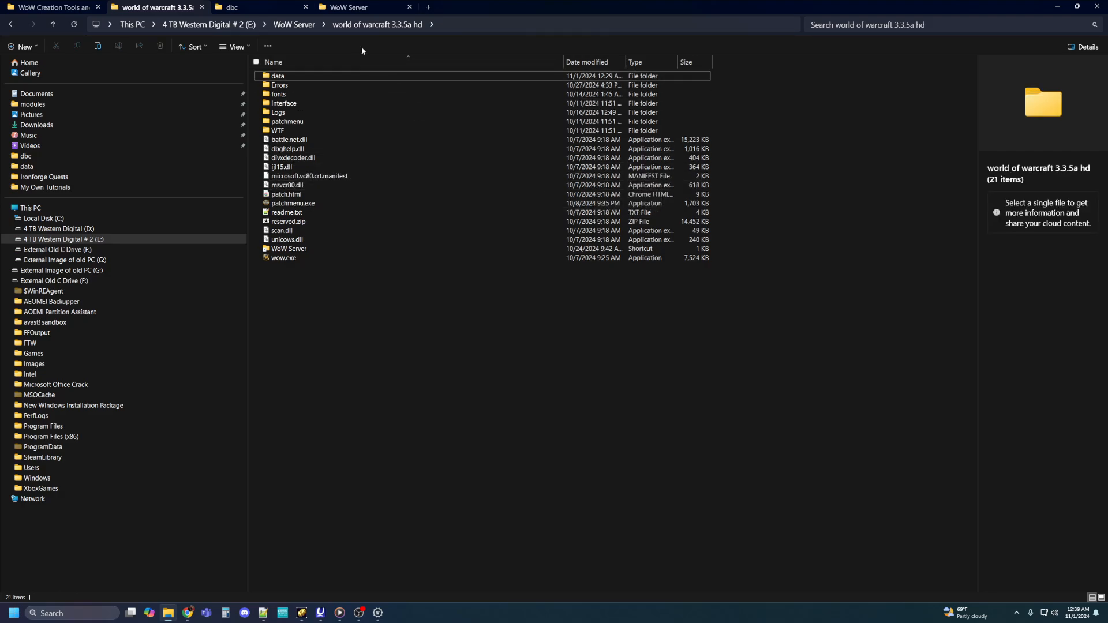
# Step: Start the authserver and worldserver from their shortcuts in the WoW Server folder, moving their console windows aside
pyautogui.doubleClick(300, 76)
pyautogui.hotkey('ctrl', 'Tab')
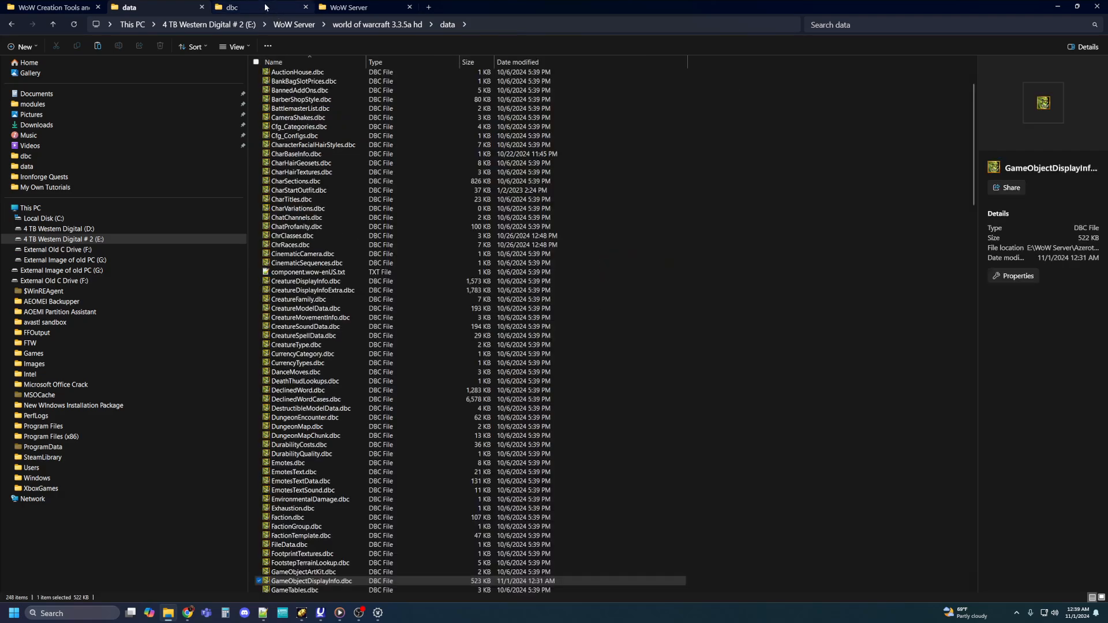
pyautogui.hotkey('ctrl', 'Tab')
pyautogui.doubleClick(322, 149)
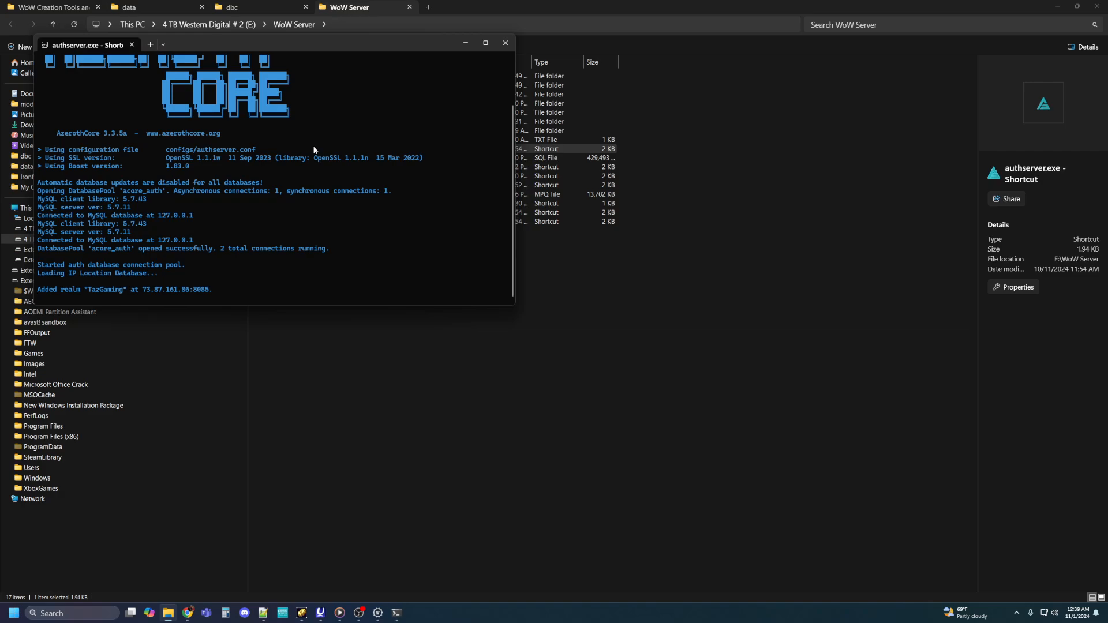
pyautogui.moveTo(351, 45); pyautogui.dragTo(769, 19)
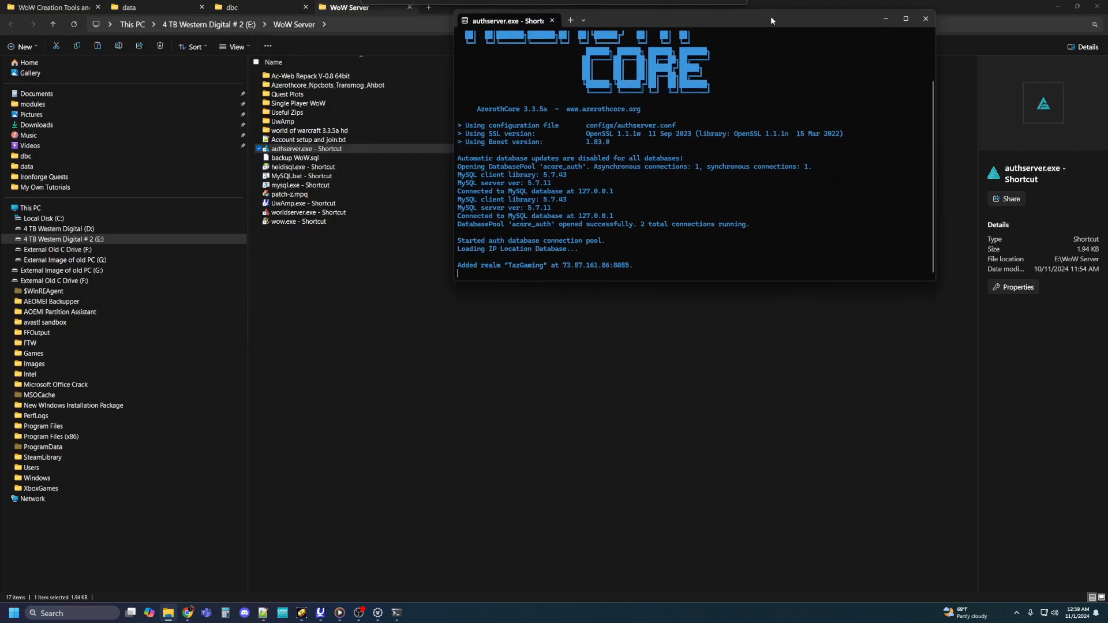
pyautogui.doubleClick(295, 212)
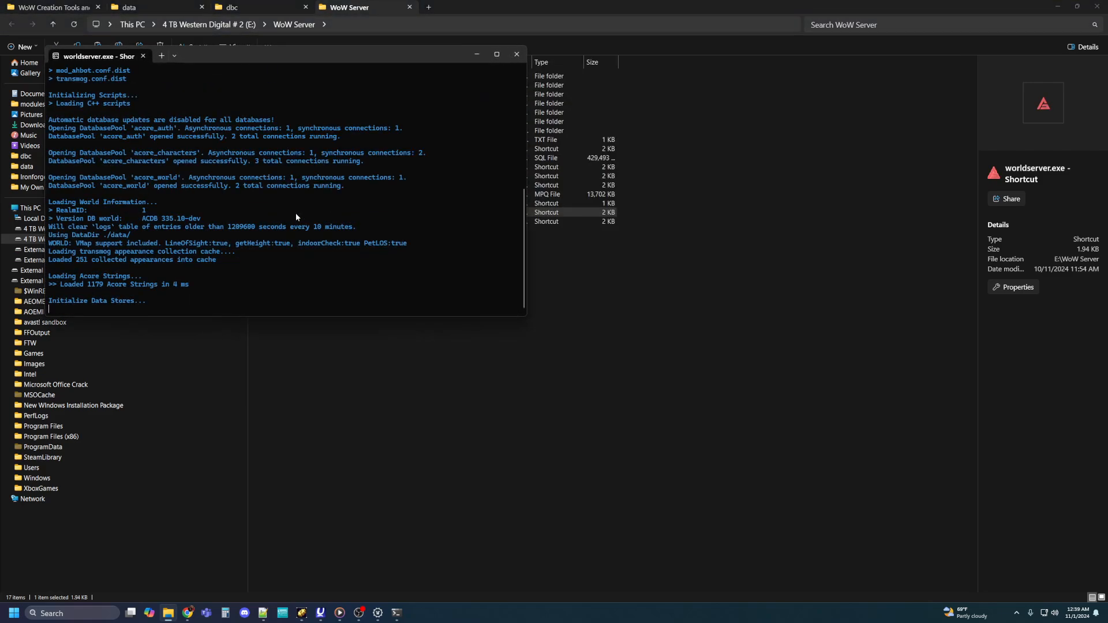
pyautogui.moveTo(305, 54); pyautogui.dragTo(739, 18)
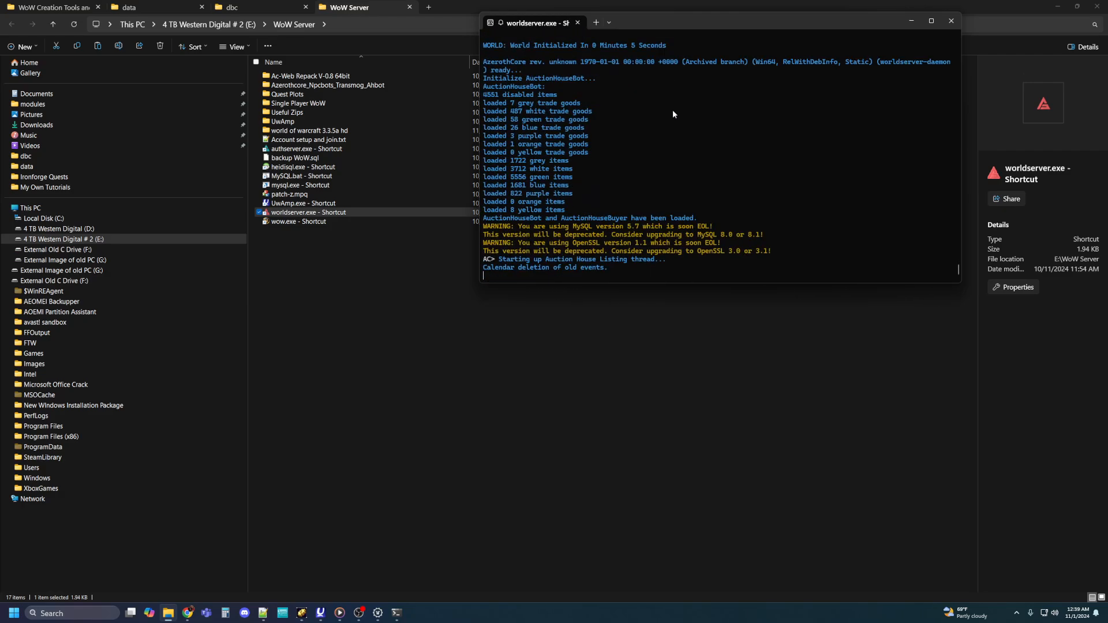
pyautogui.moveTo(958, 269)
pyautogui.mouseDown()
pyautogui.moveTo(952, 40)
pyautogui.moveTo(951, 278)
pyautogui.mouseUp()
# Step: Launch the wow.exe client, log in with the account password and enter the world as the level 80 Warrior in the Badlands
pyautogui.doubleClick(289, 222)
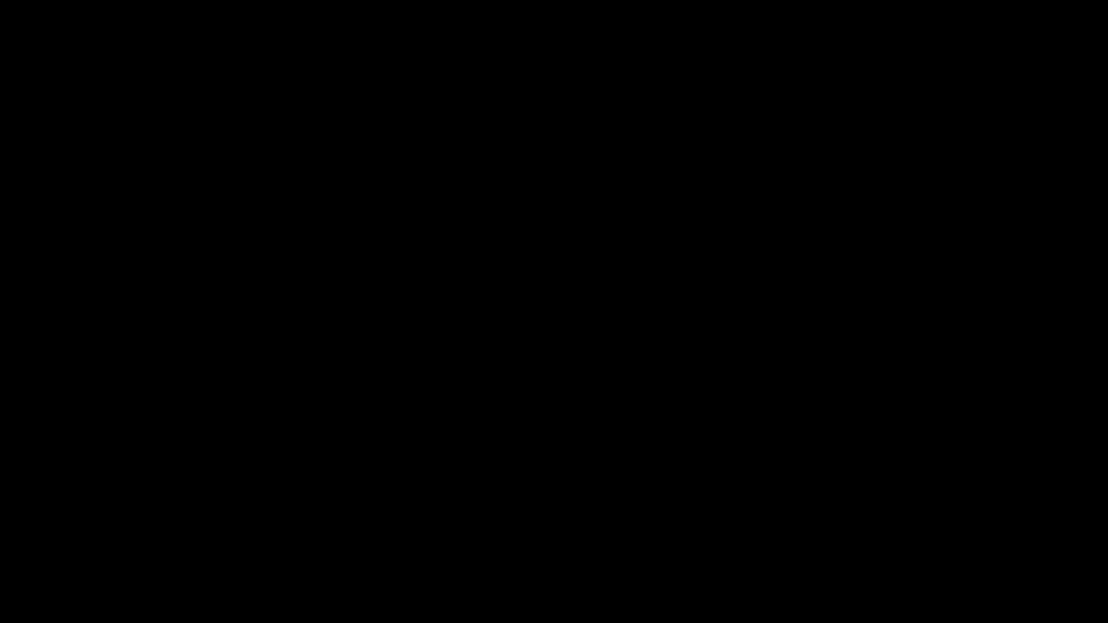
pyautogui.write('**')
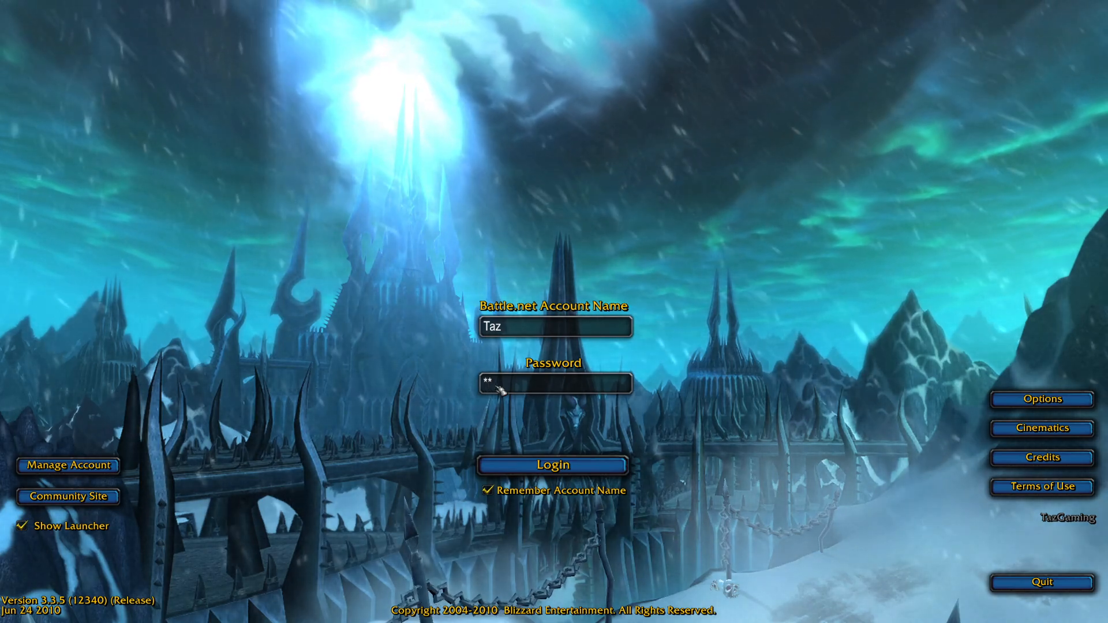
pyautogui.write('*')
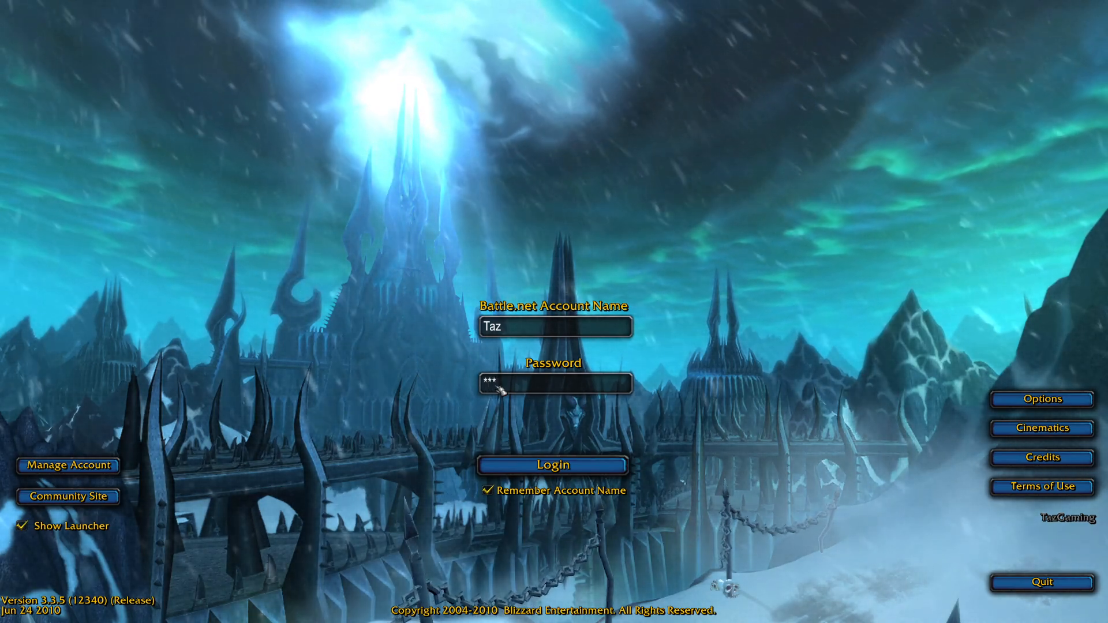
pyautogui.press('Return')
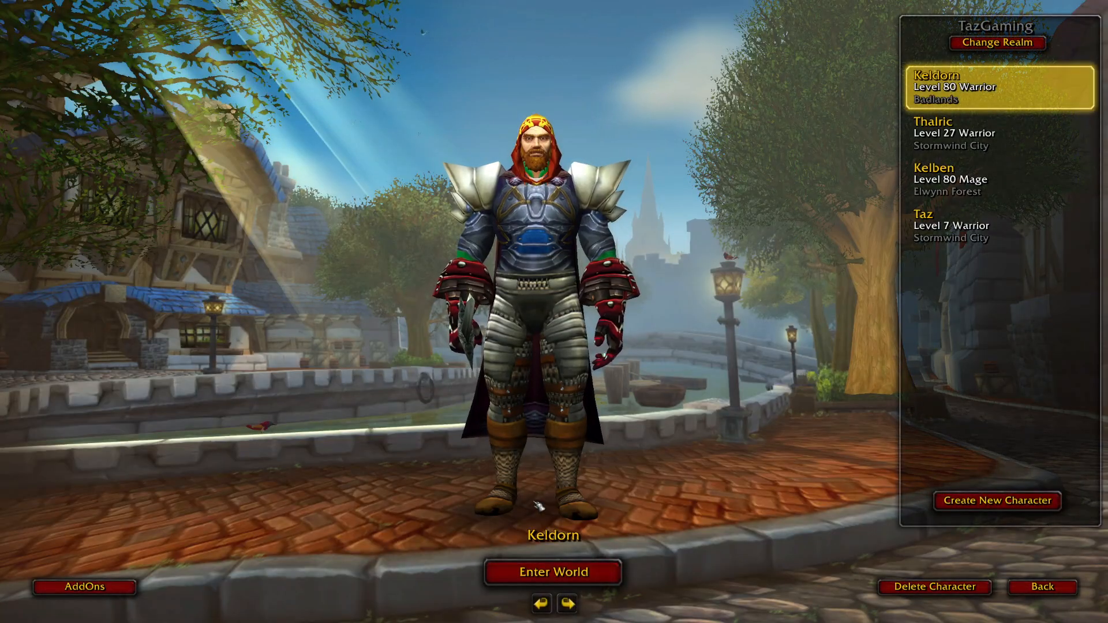
pyautogui.click(545, 571)
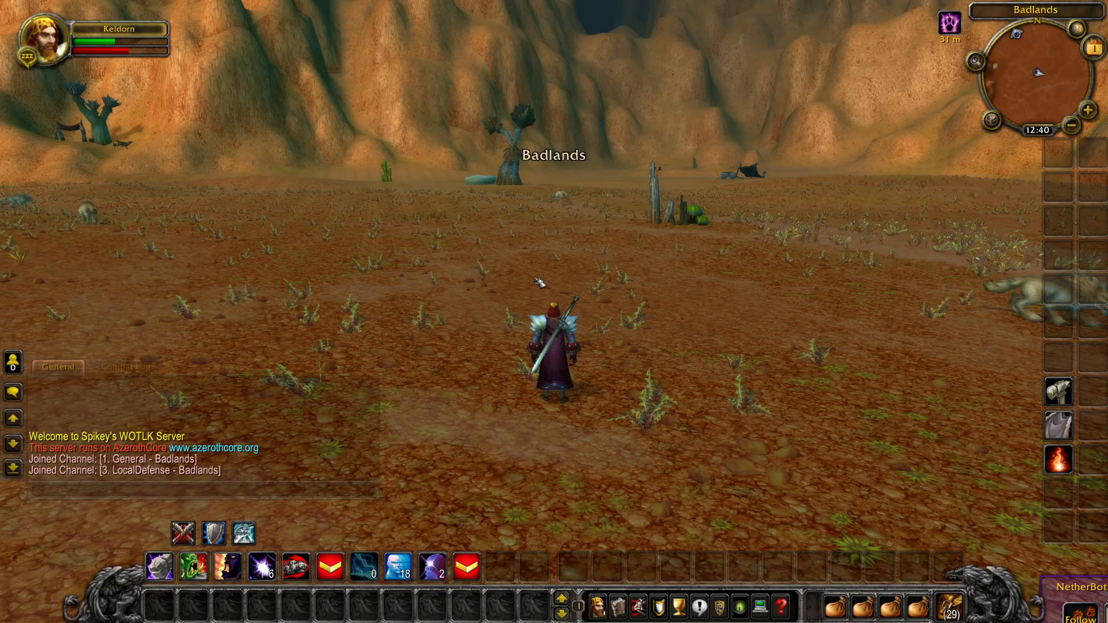
# Step: Move the character onto open ground in the Badlands and spawn the custom gate there with the command .gobject add 6000010
pyautogui.moveTo(541, 274); pyautogui.dragTo(692, 271)
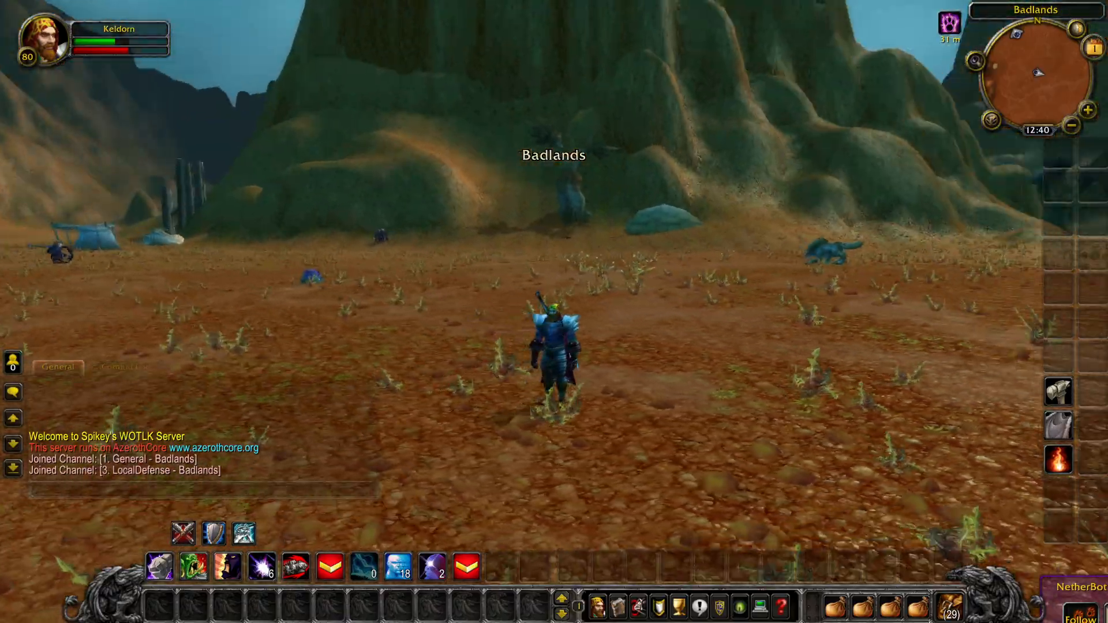
pyautogui.press('w')
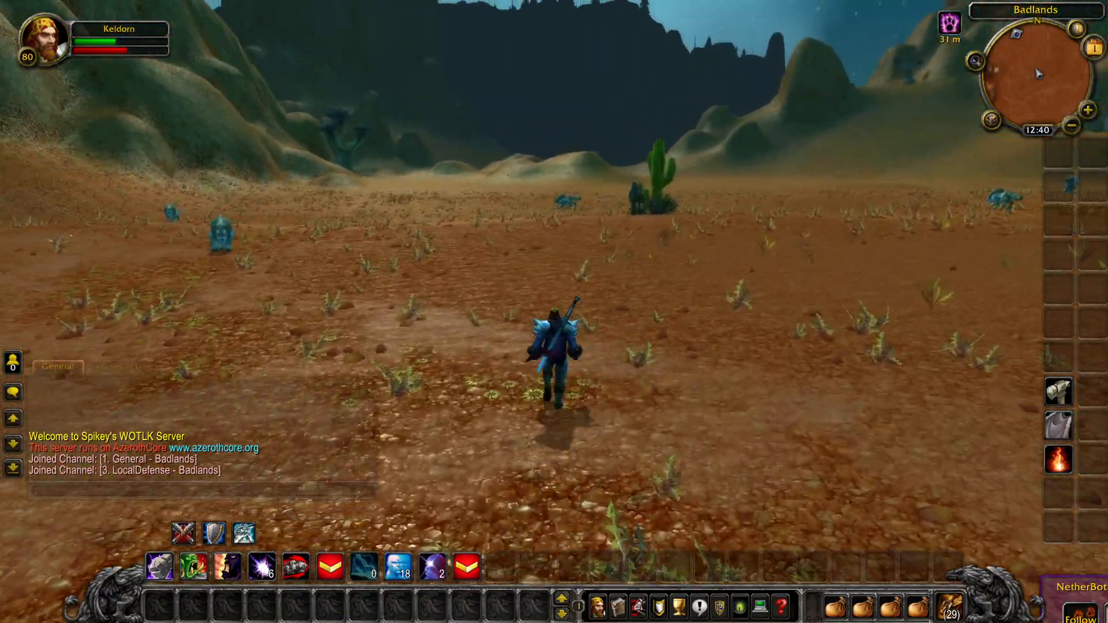
pyautogui.moveTo(589, 224); pyautogui.dragTo(762, 224)
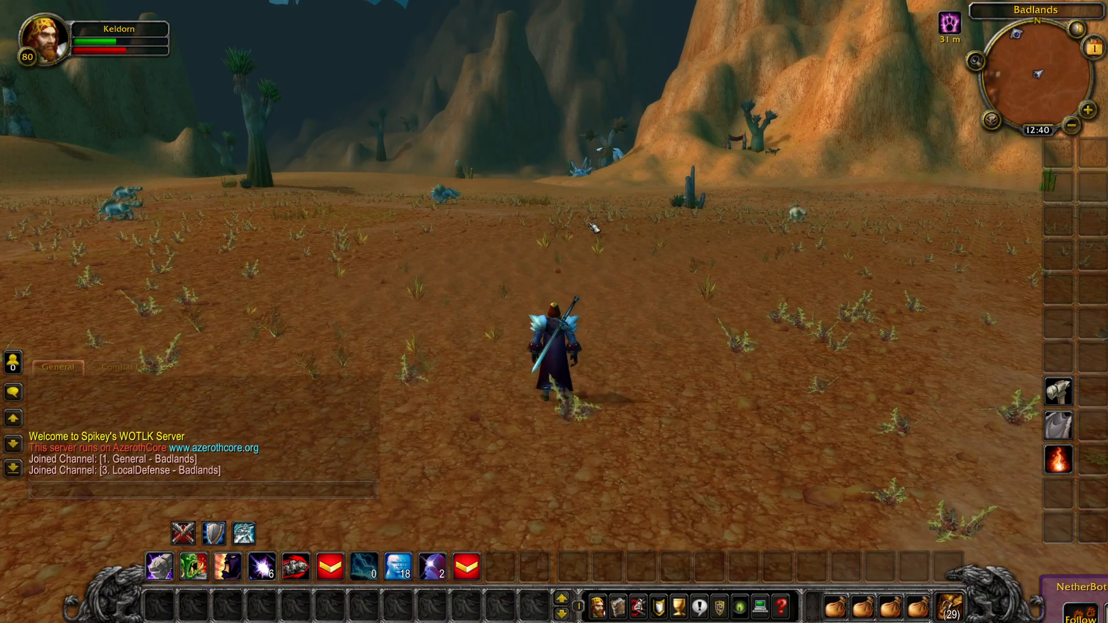
pyautogui.press('Return')
pyautogui.write('.go')
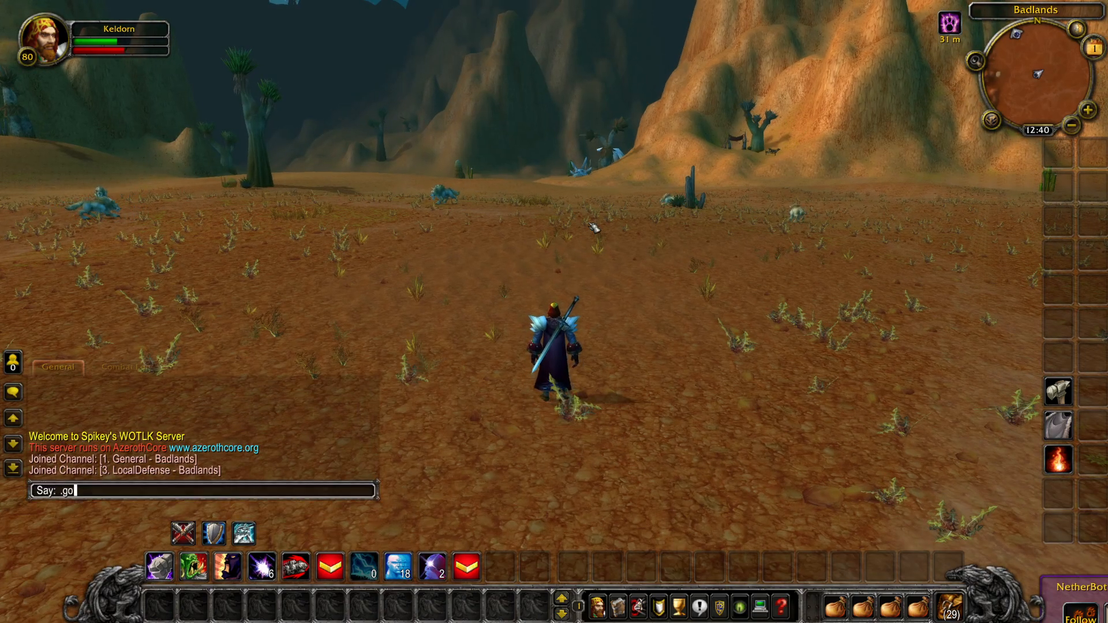
pyautogui.write('bject')
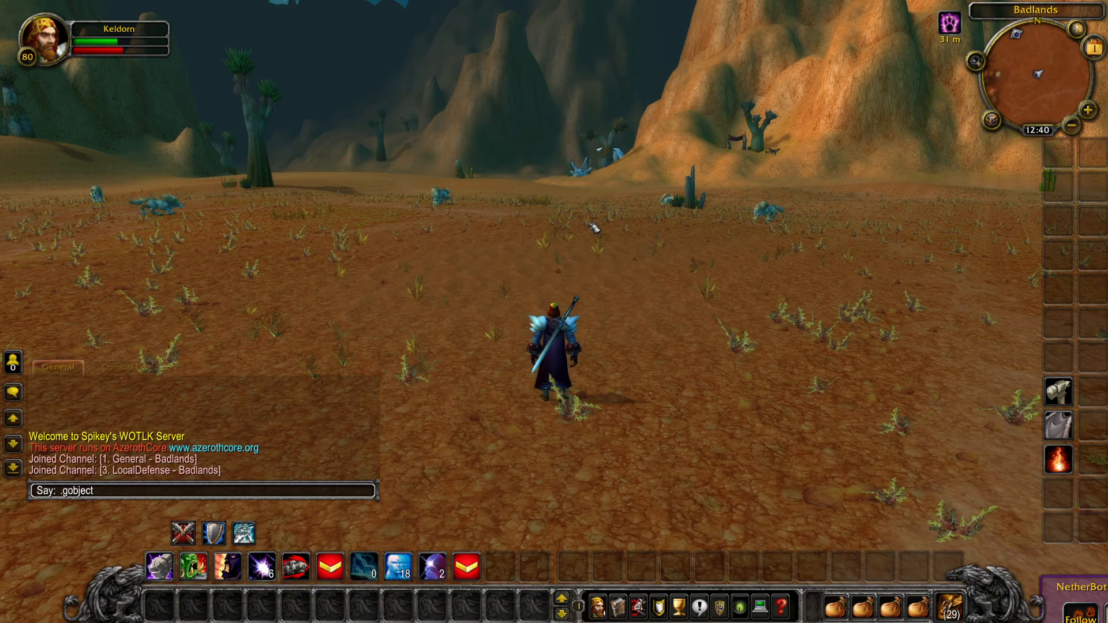
pyautogui.write(' add')
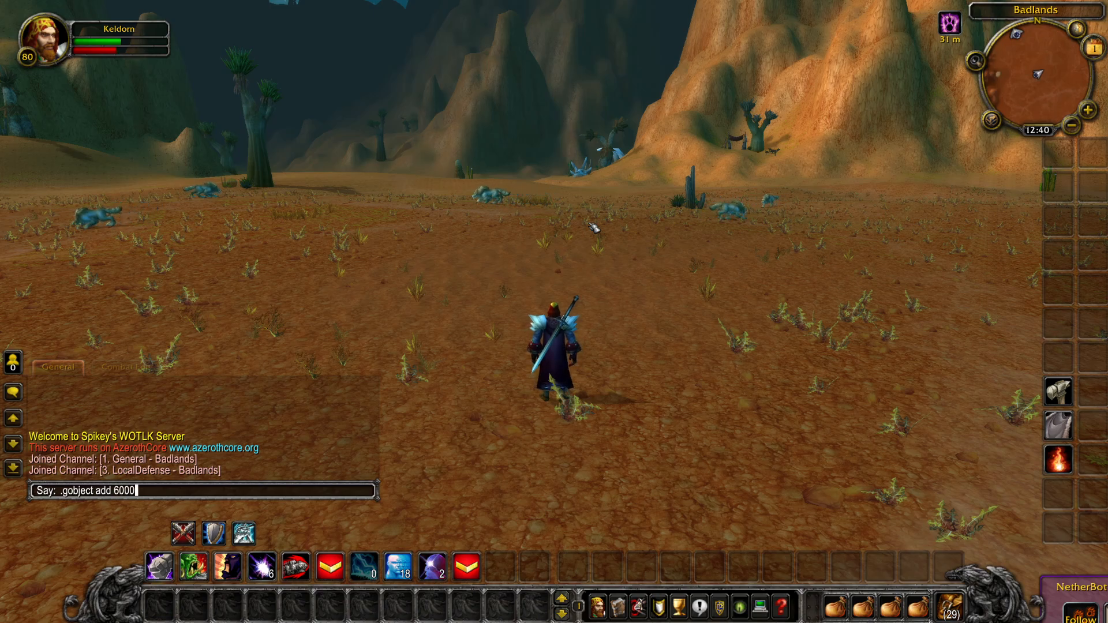
pyautogui.write('6000010')
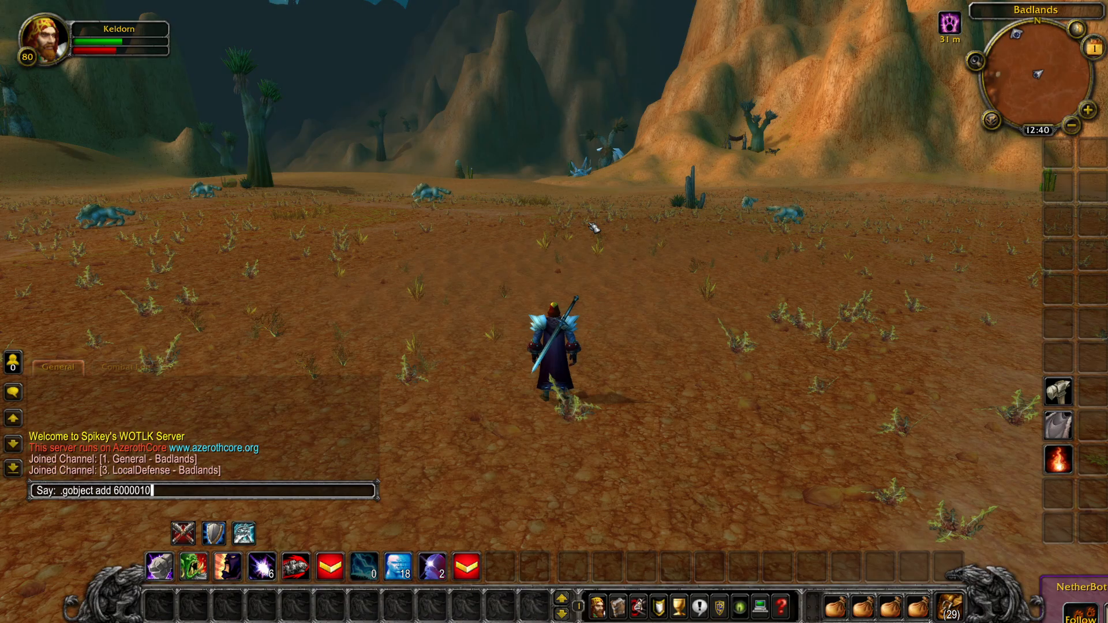
pyautogui.press('Return')
# Step: Walk around the spawned gate and examine its doors, stone walls and wooden bridges from several sides
pyautogui.press('w')
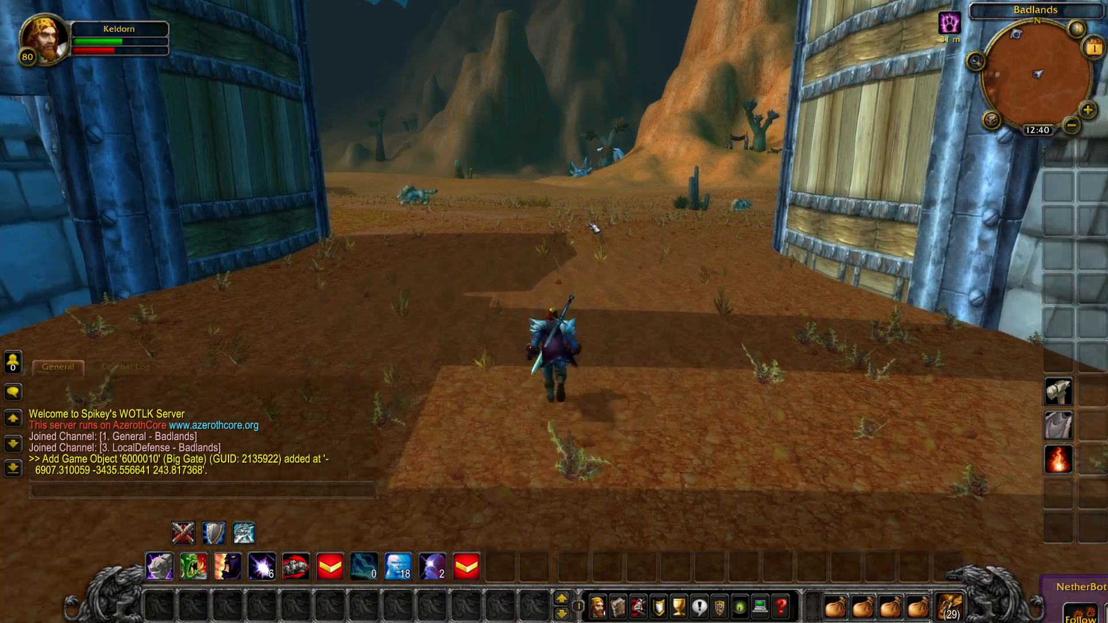
pyautogui.moveTo(594, 228); pyautogui.dragTo(906, 156)
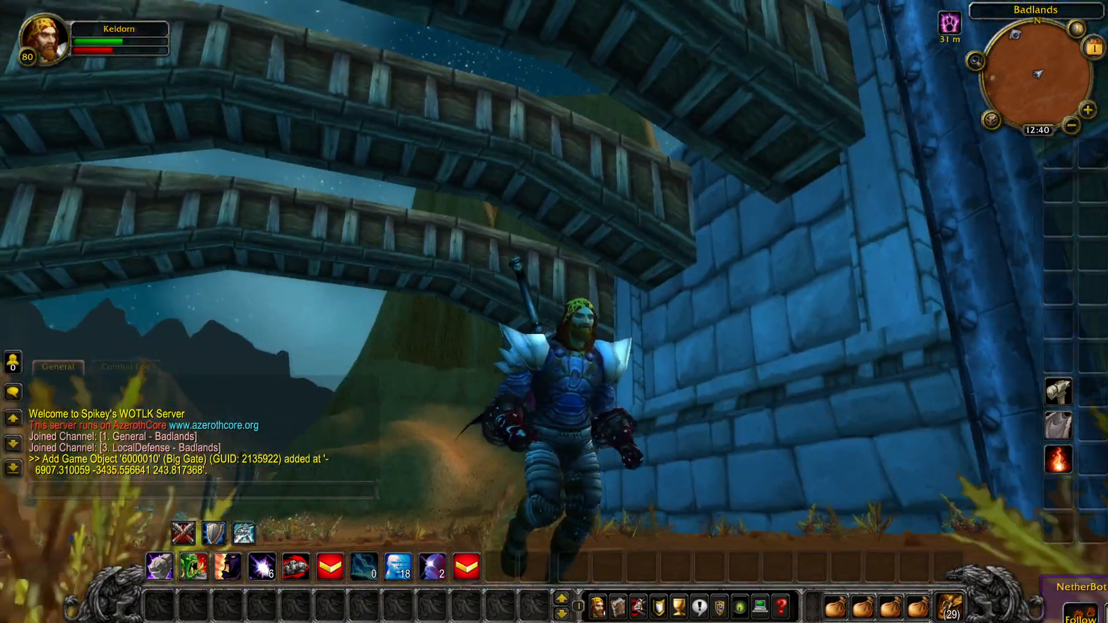
pyautogui.moveTo(554, 312); pyautogui.dragTo(701, 231)
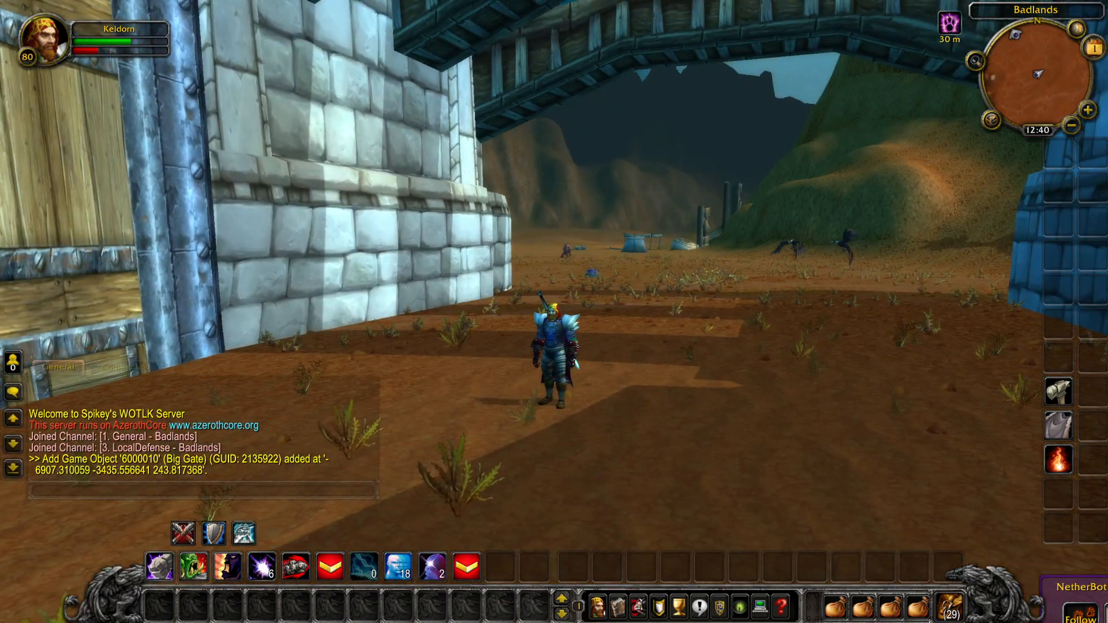
pyautogui.press('w')
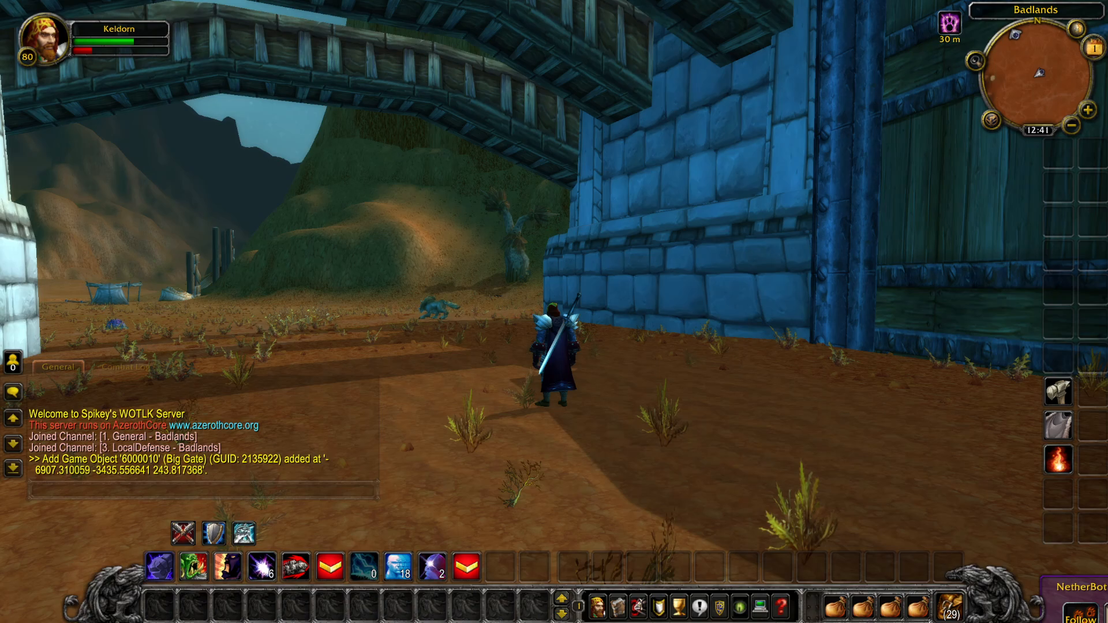
pyautogui.moveTo(554, 312); pyautogui.dragTo(461, 329)
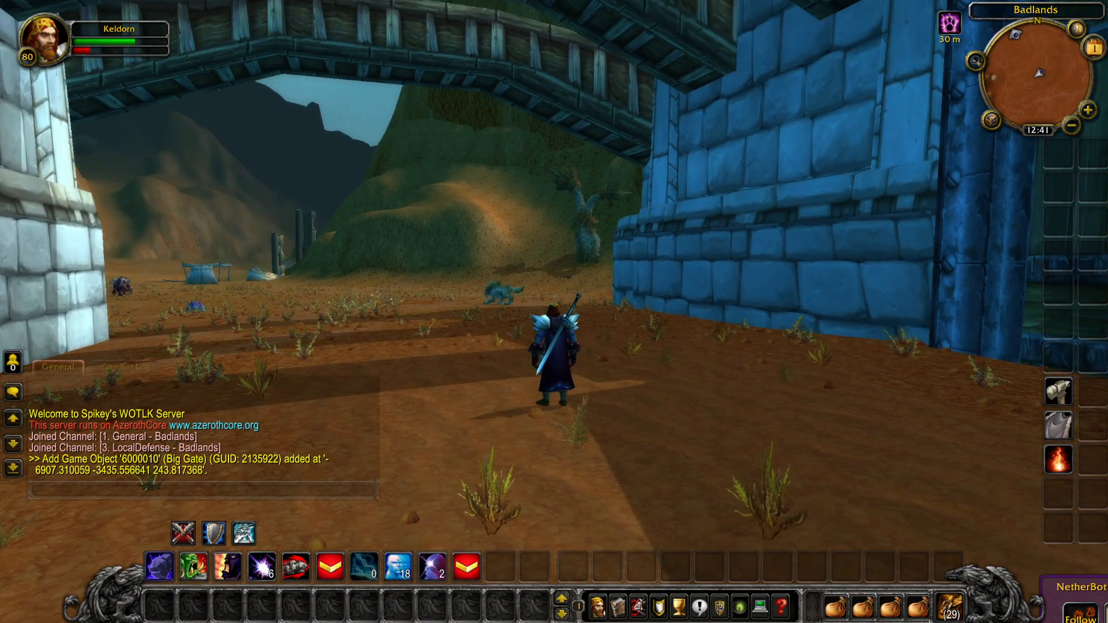
pyautogui.moveTo(553, 311); pyautogui.dragTo(381, 311)
pyautogui.press('w')
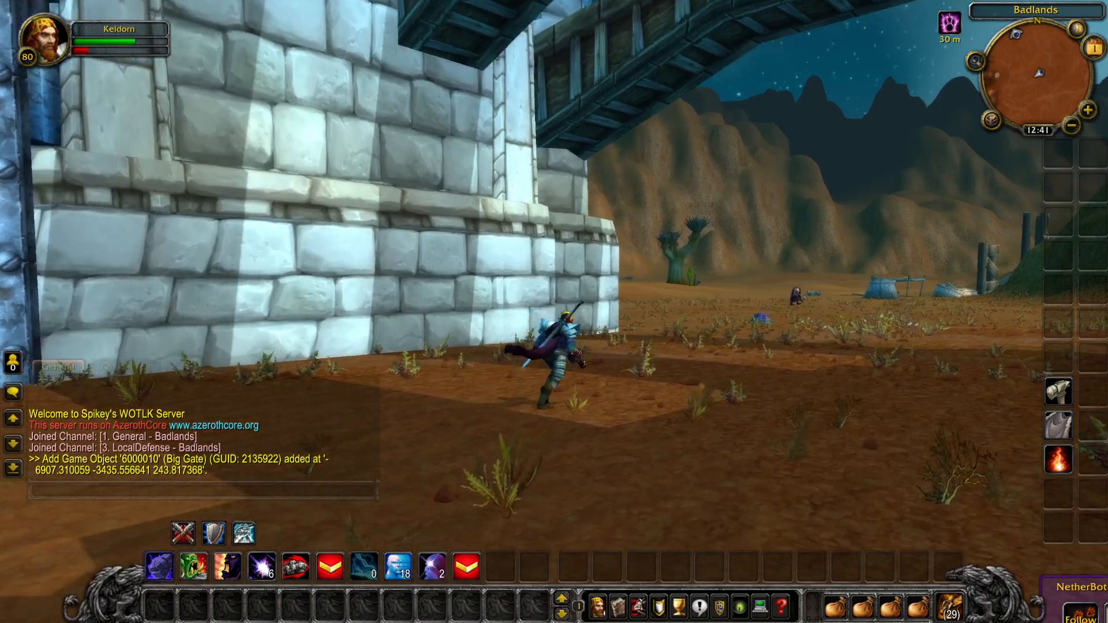
pyautogui.moveTo(554, 312); pyautogui.dragTo(670, 332)
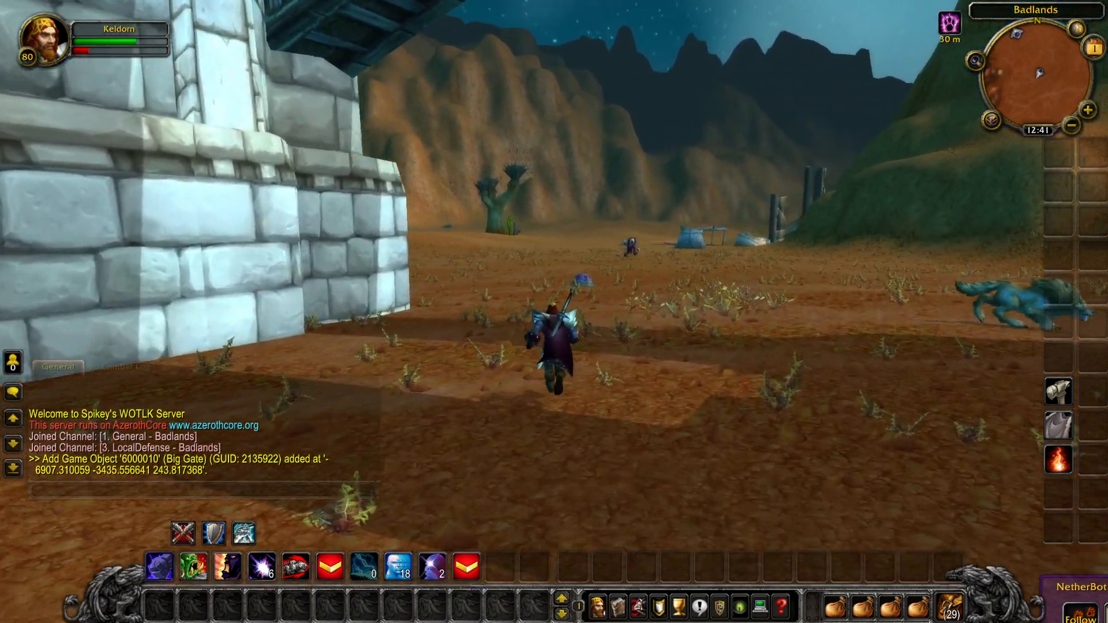
pyautogui.moveTo(554, 311); pyautogui.dragTo(404, 312)
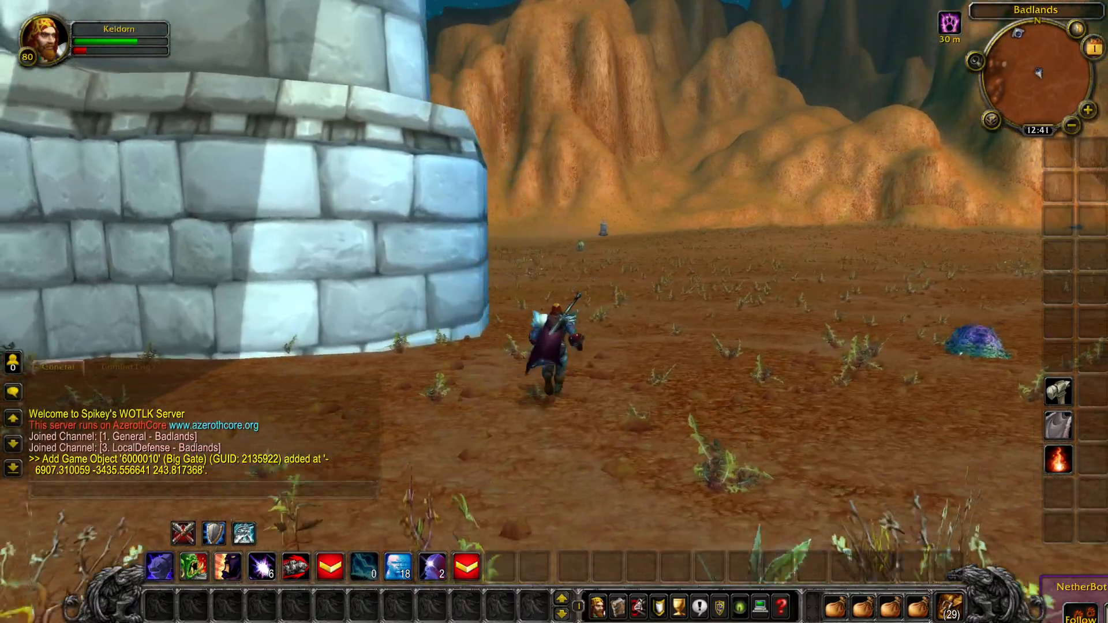
pyautogui.moveTo(554, 312); pyautogui.dragTo(323, 311)
pyautogui.moveTo(427, 178); pyautogui.dragTo(378, 185)
pyautogui.press('d')
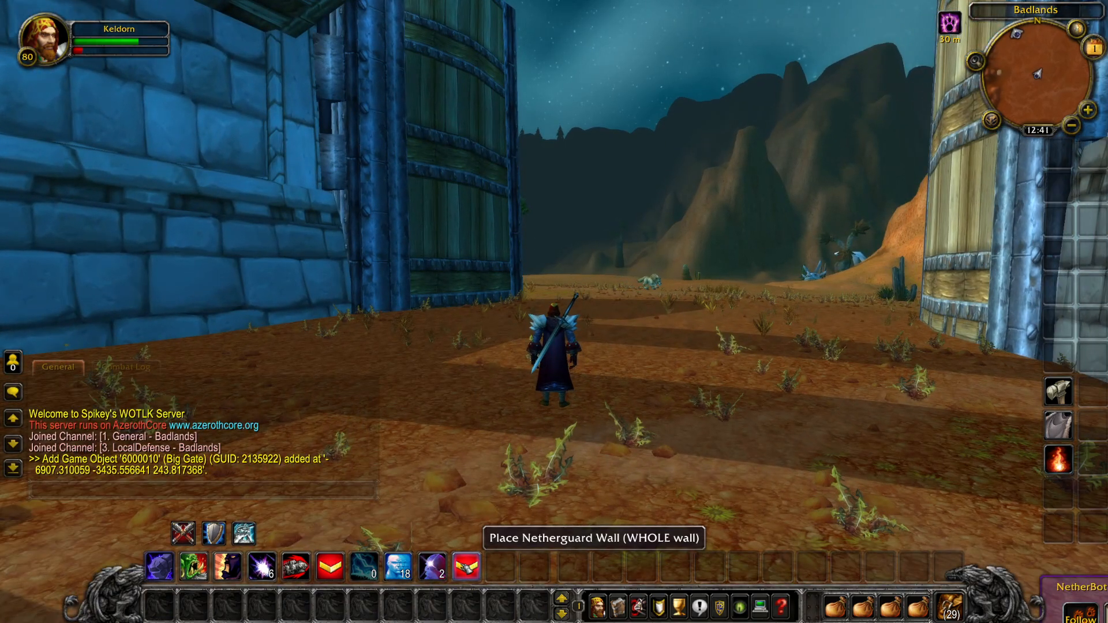
pyautogui.moveTo(564, 248); pyautogui.dragTo(248, 208)
pyautogui.press('w')
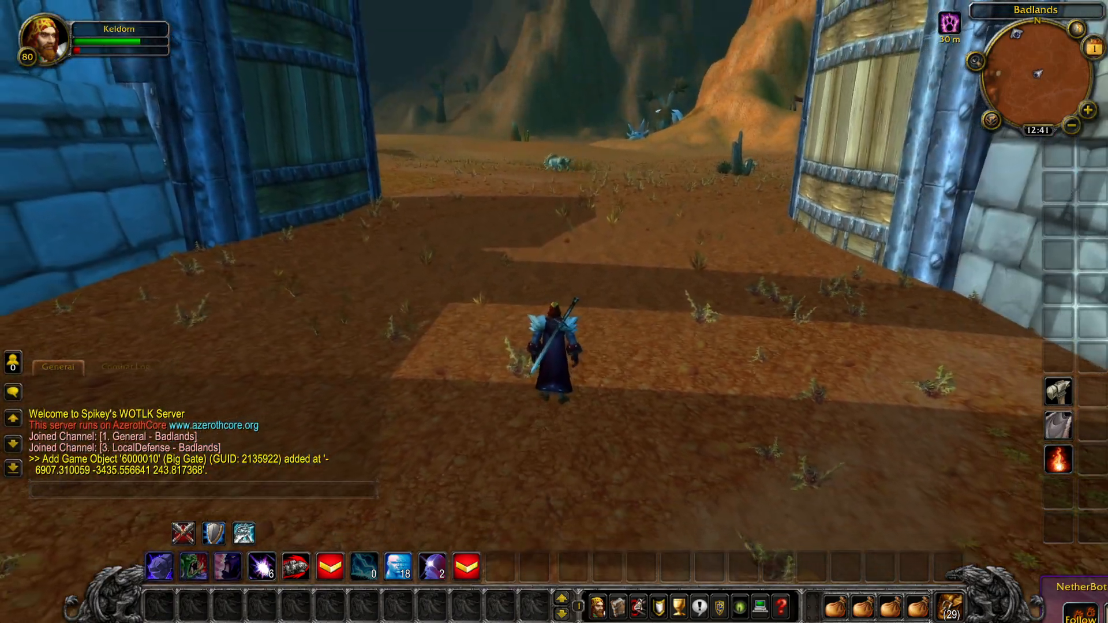
pyautogui.moveTo(554, 248); pyautogui.dragTo(606, 213)
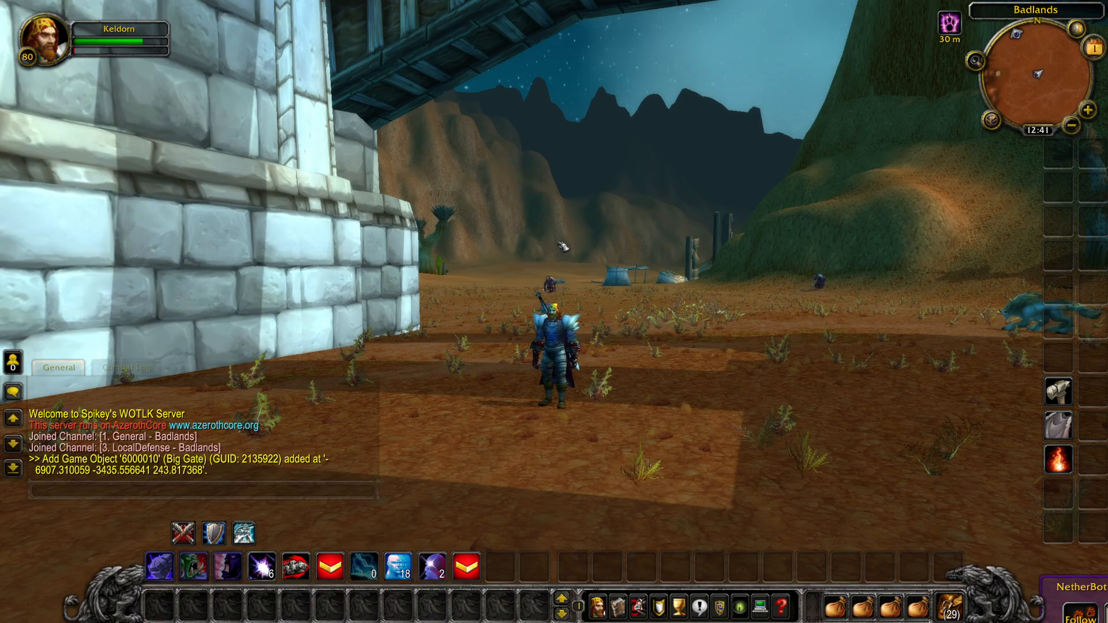
pyautogui.moveTo(559, 242); pyautogui.dragTo(522, 243)
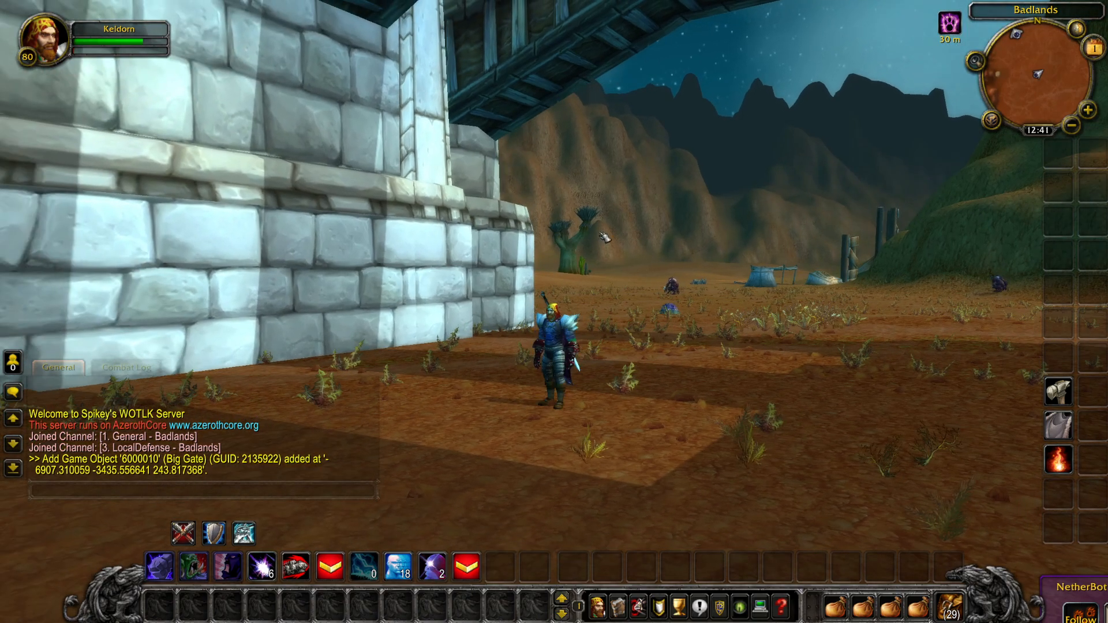
pyautogui.moveTo(601, 234); pyautogui.dragTo(673, 245)
# Step: Remove the spawned gate with the command .gobject delete 2135922
pyautogui.click(80, 494)
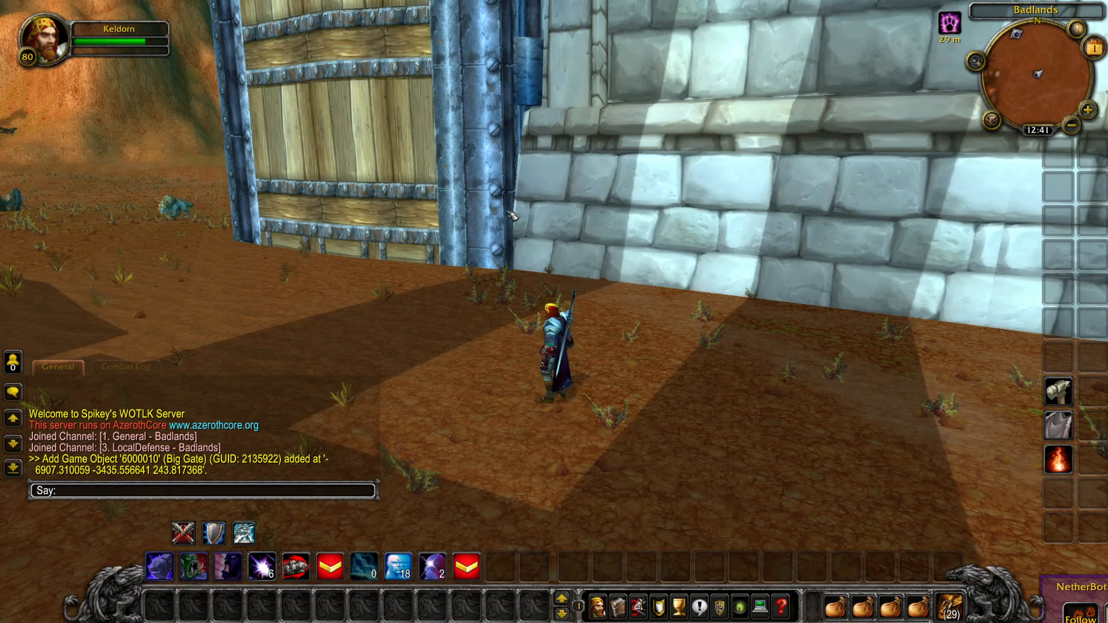
pyautogui.write('.')
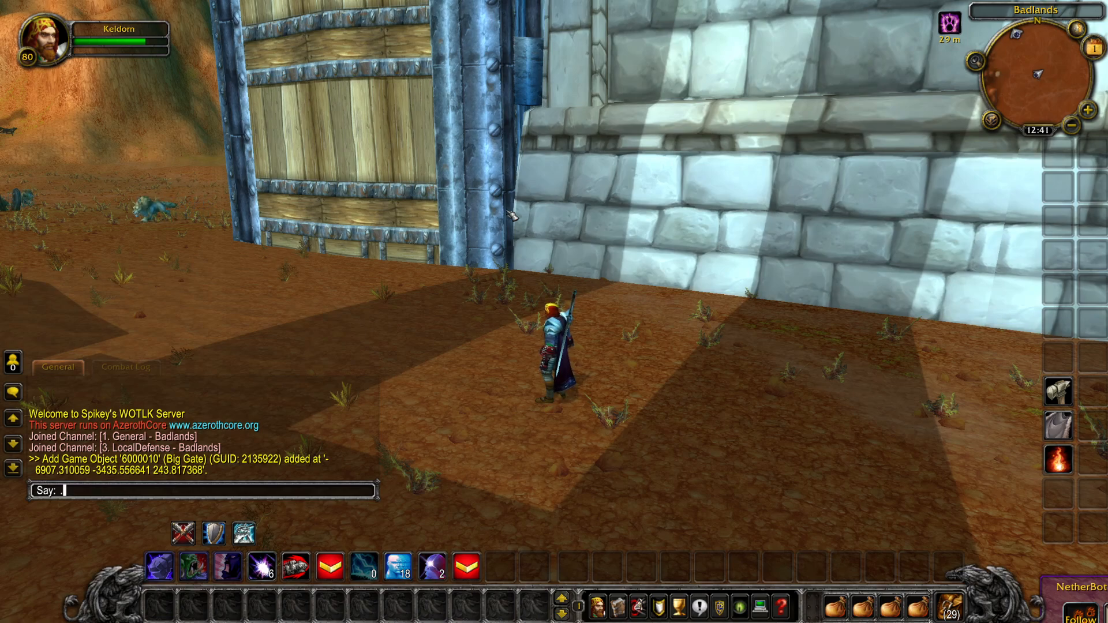
pyautogui.write('gobject delete')
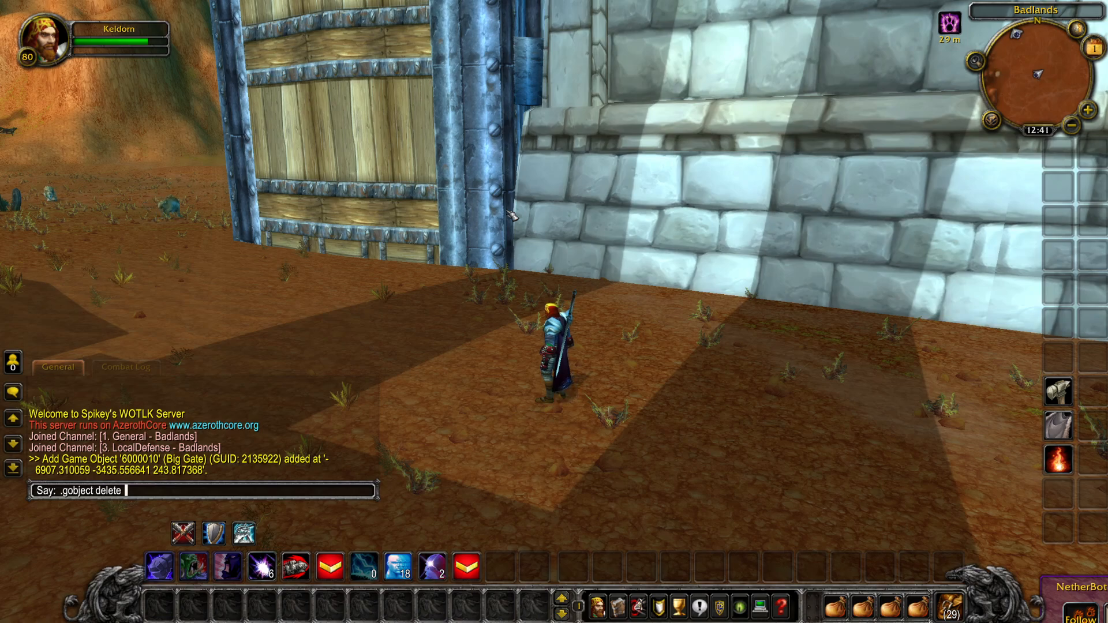
pyautogui.write('213')
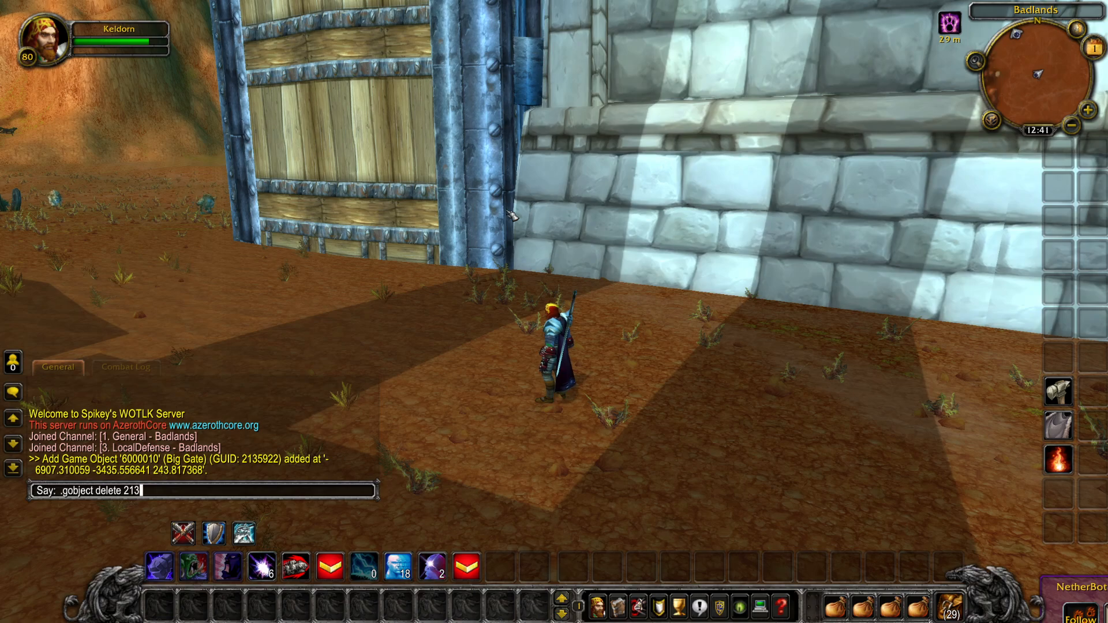
pyautogui.write('5922')
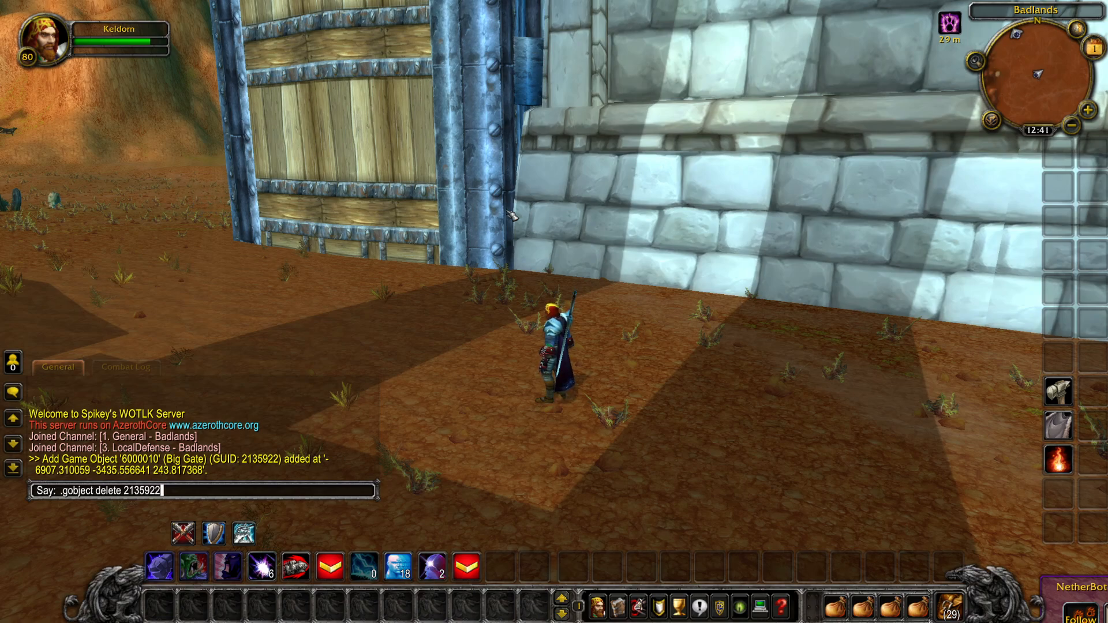
pyautogui.press('Return')
# Step: Run the character away from the removed gate's spot across the Badlands plain, looking over the surroundings
pyautogui.press('w')
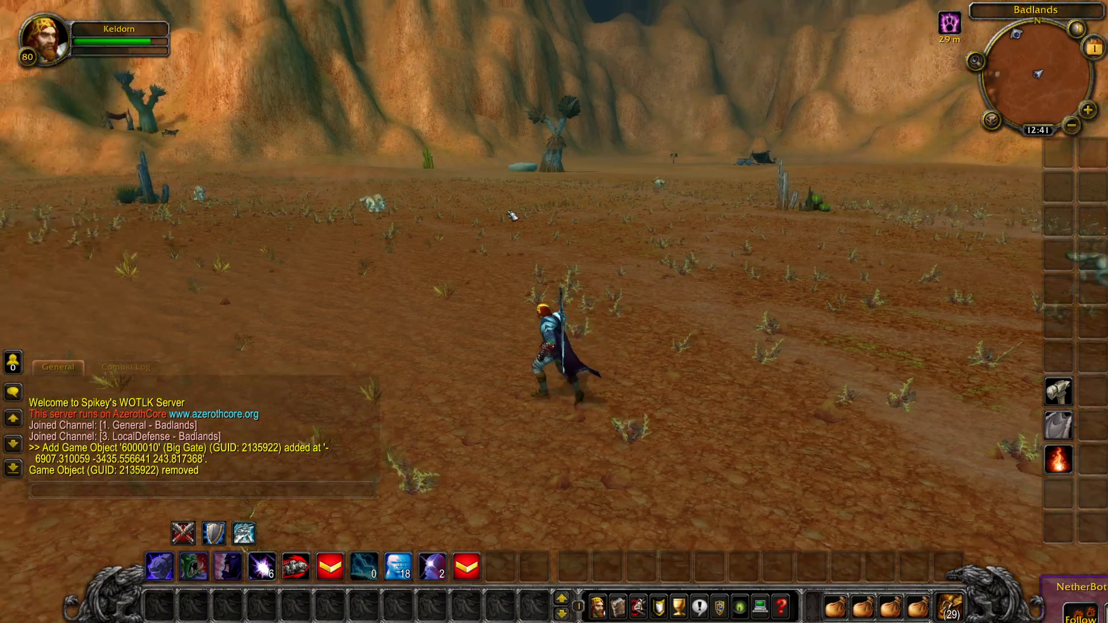
pyautogui.press('d')
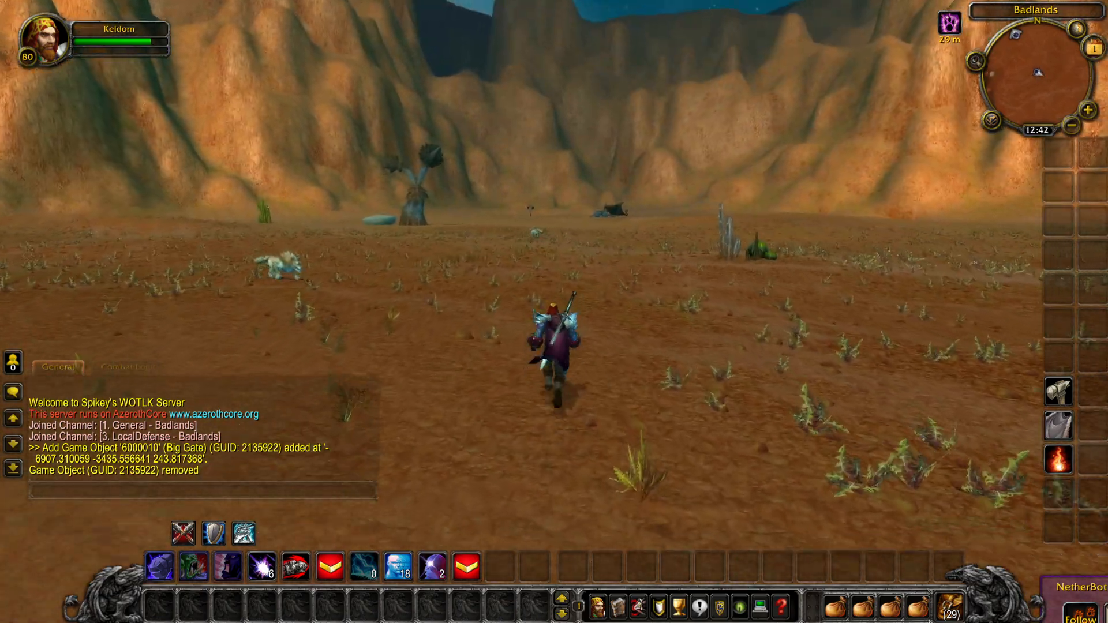
pyautogui.press('a')
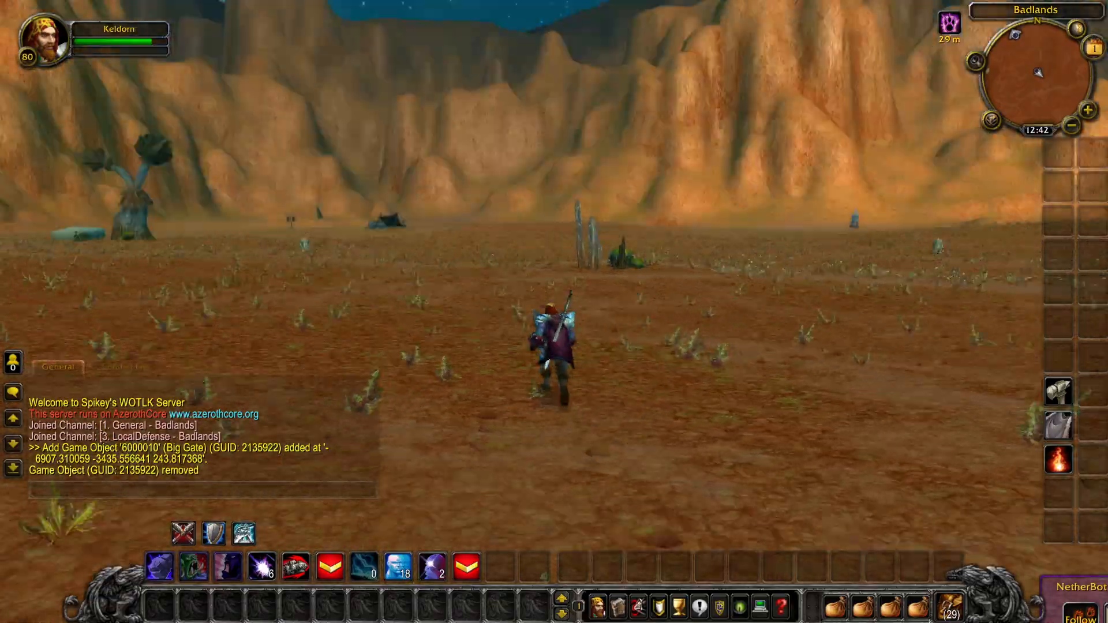
pyautogui.press('d')
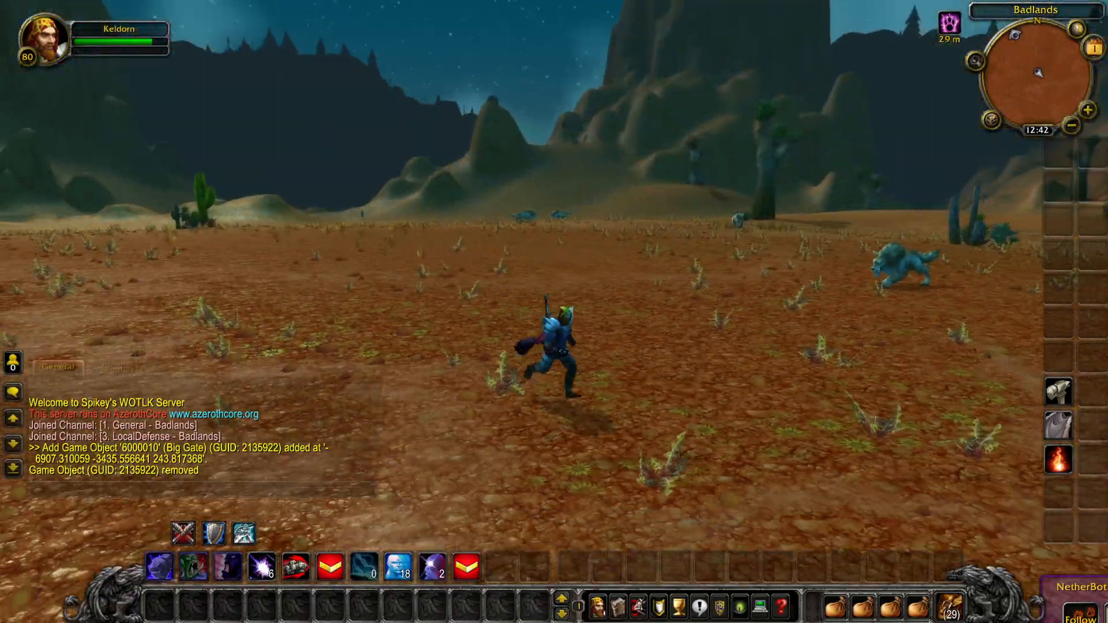
pyautogui.press('d')
pyautogui.press('w')
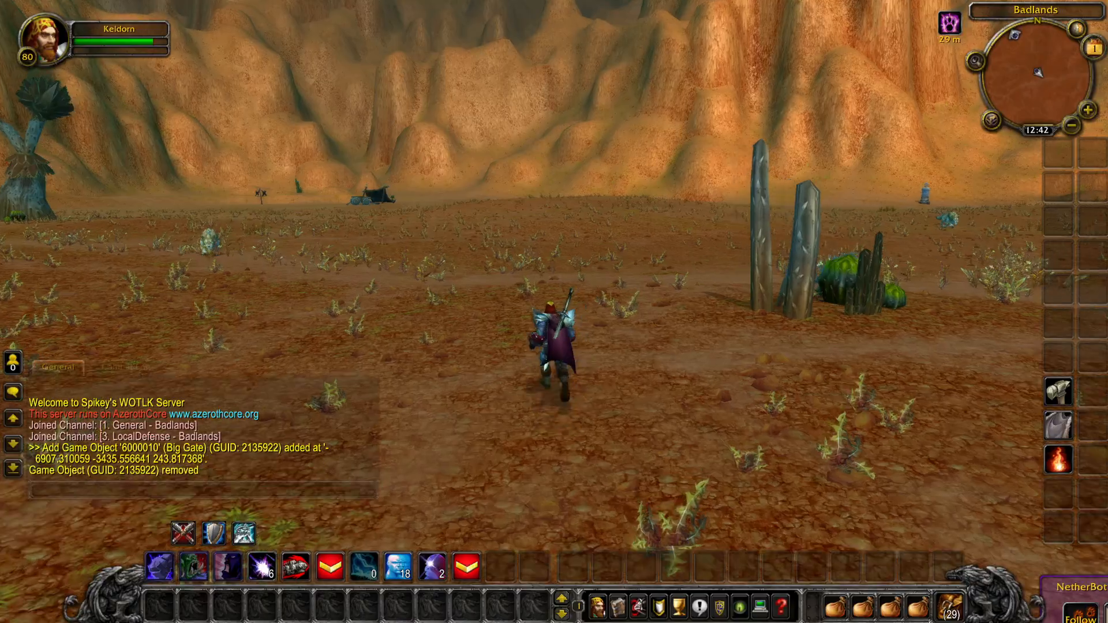
pyautogui.press('w')
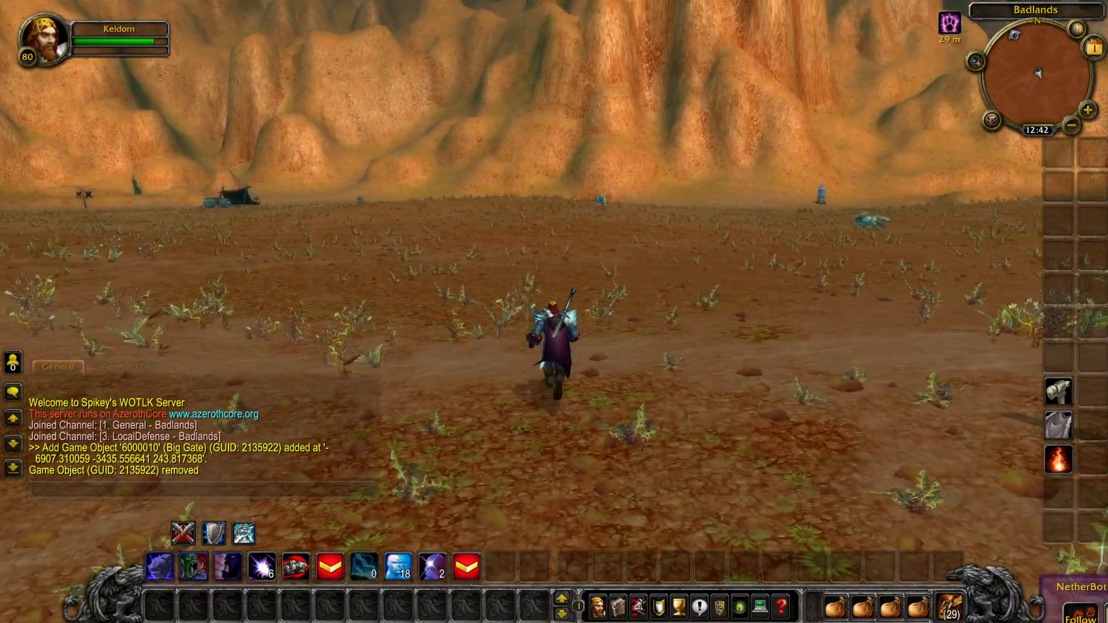
pyautogui.press('w')
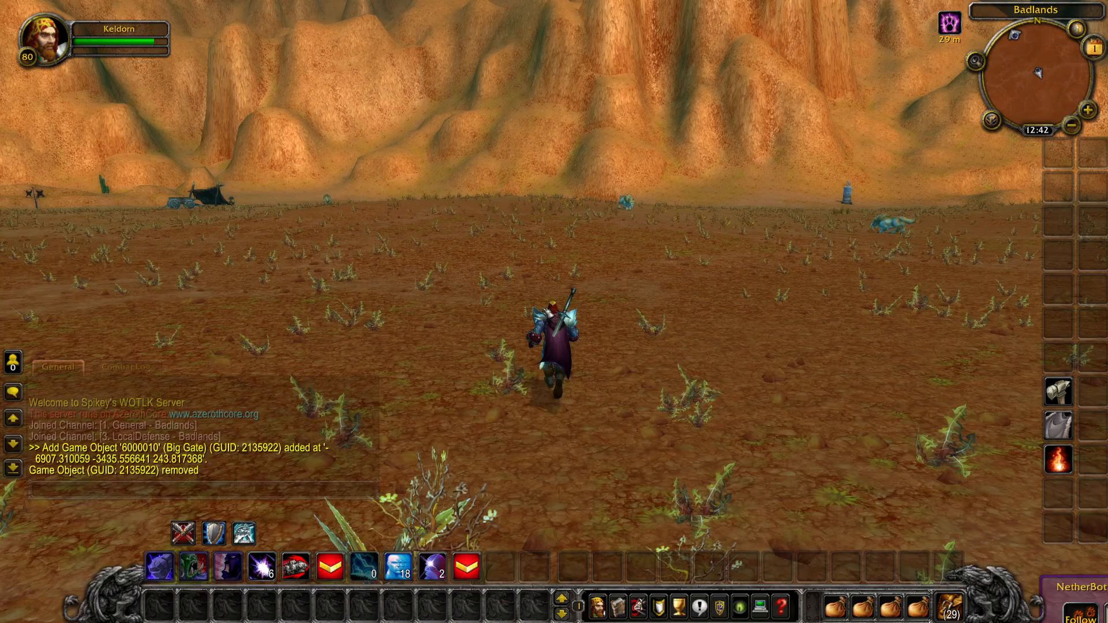
pyautogui.press('a')
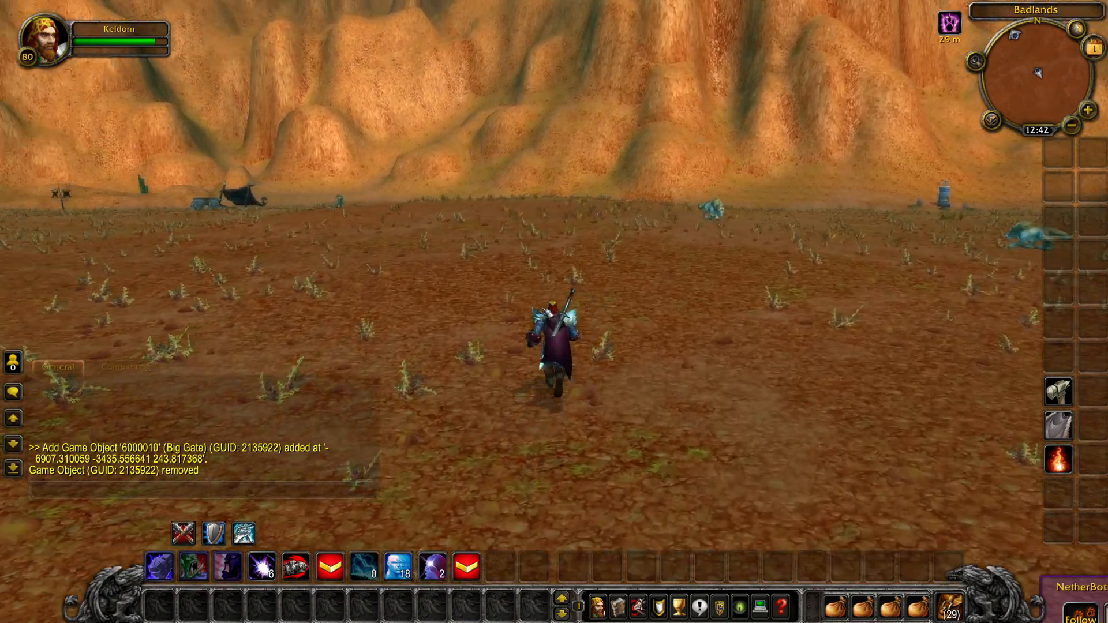
# Step: List the game objects around the character with the command .gobject near, fighting the attacking Buzzard meanwhile
pyautogui.press('Return')
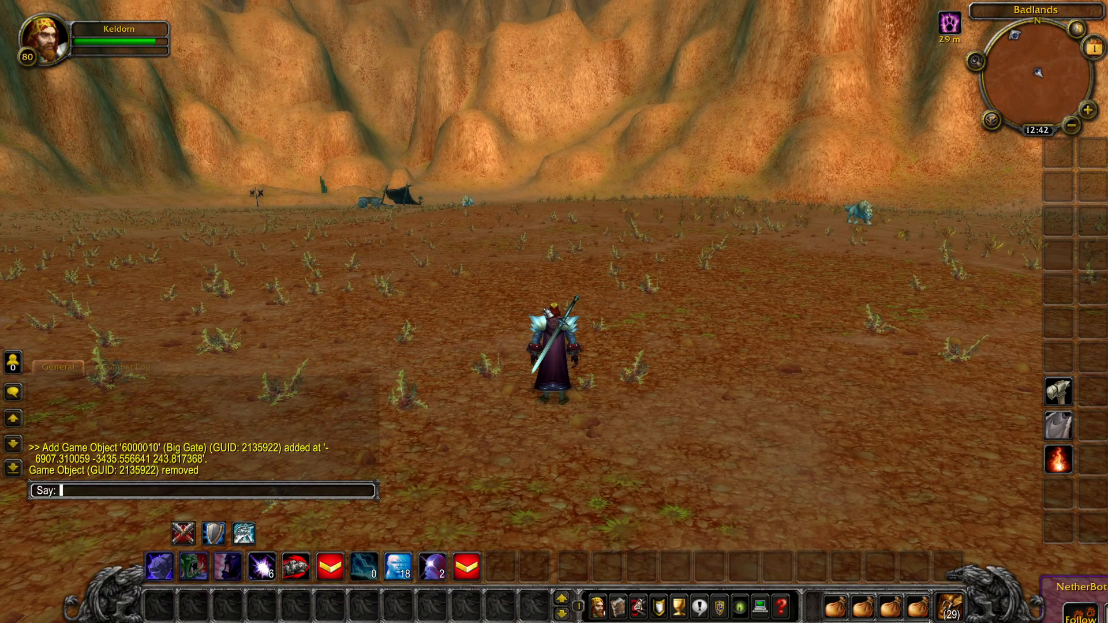
pyautogui.write('.gobject ')
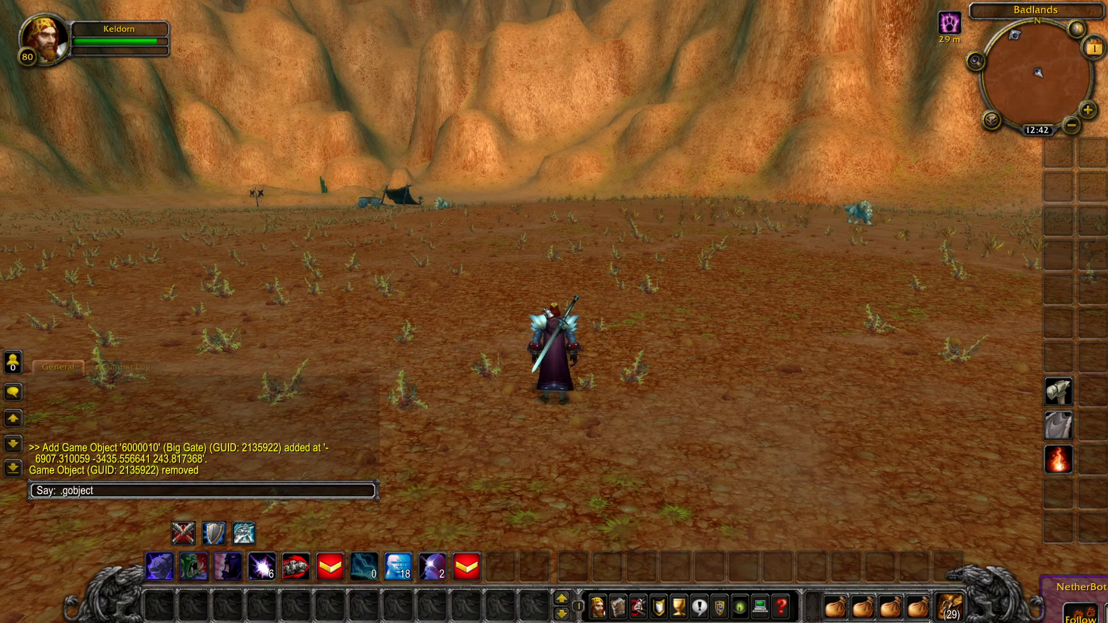
pyautogui.write('near')
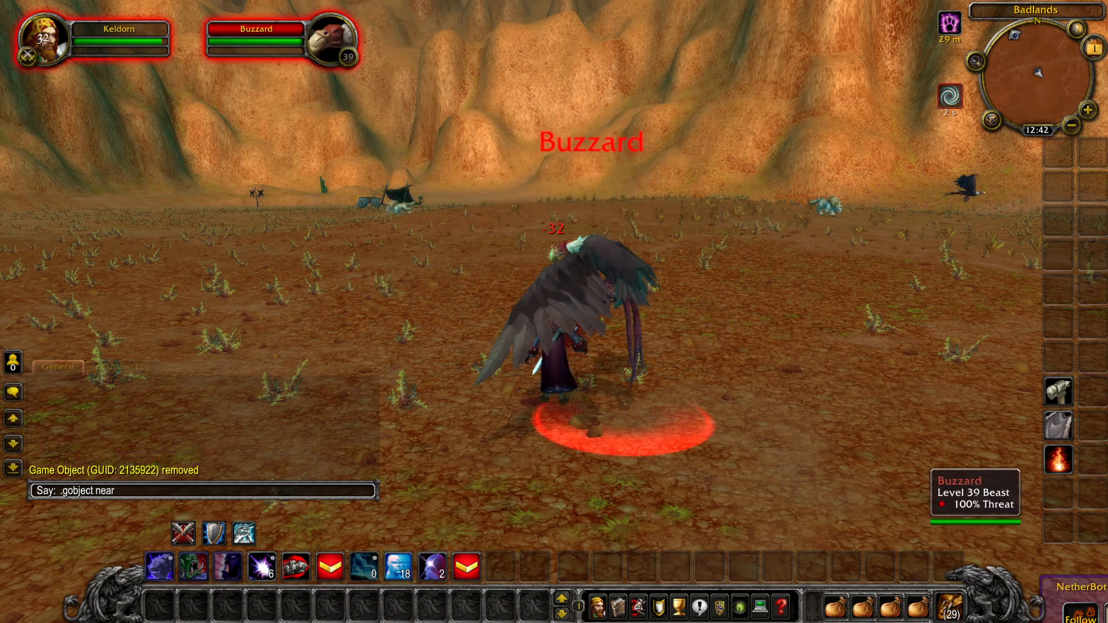
pyautogui.rightClick(505, 224)
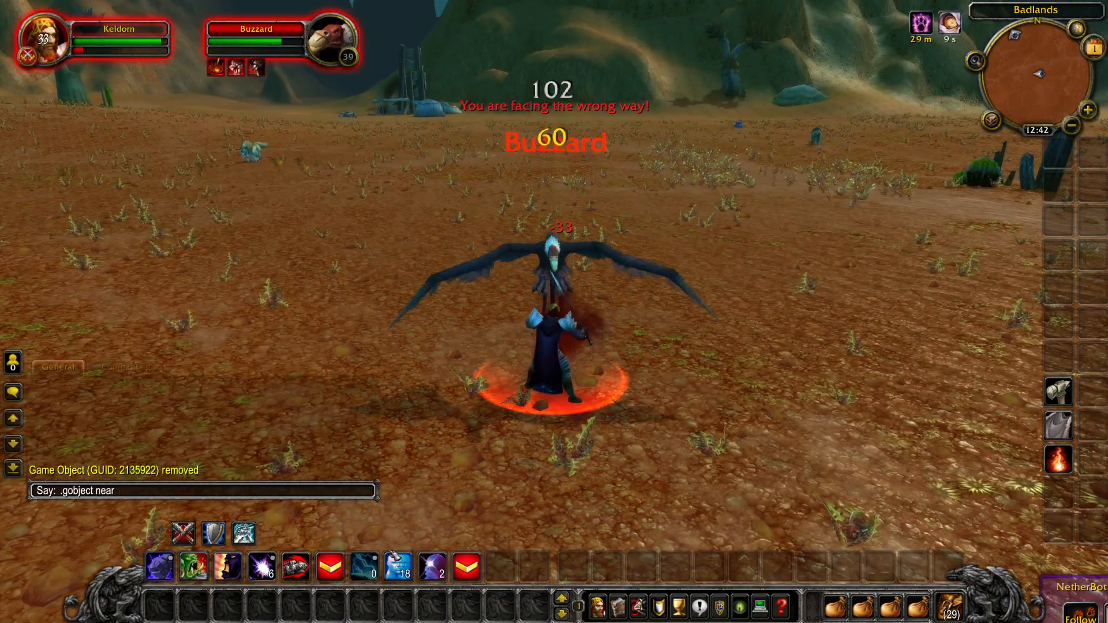
pyautogui.click(264, 567)
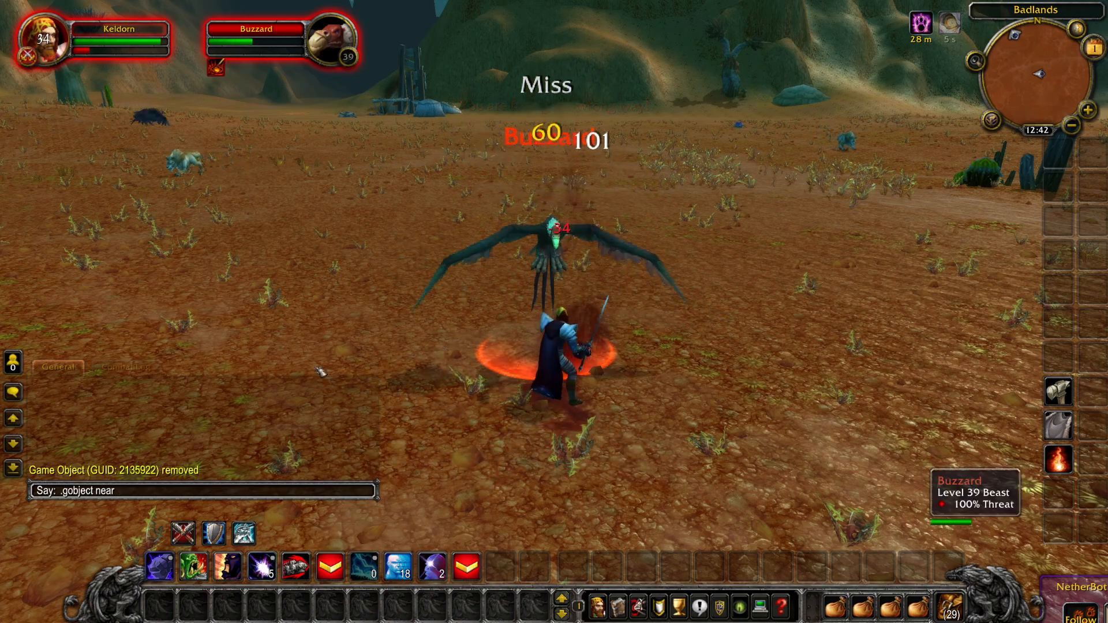
pyautogui.press('Return')
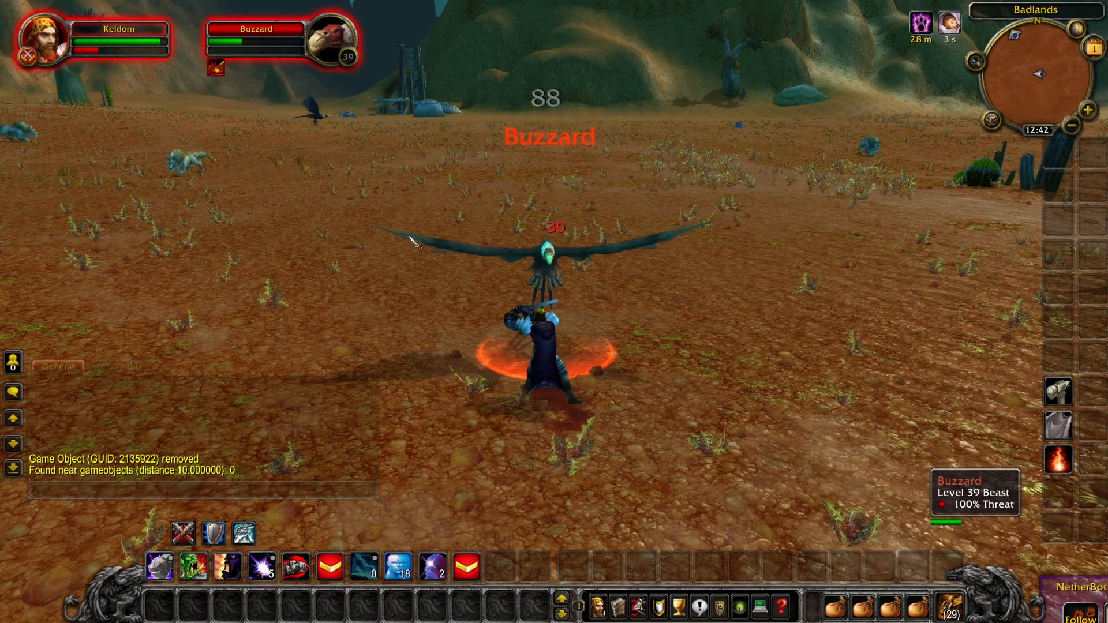